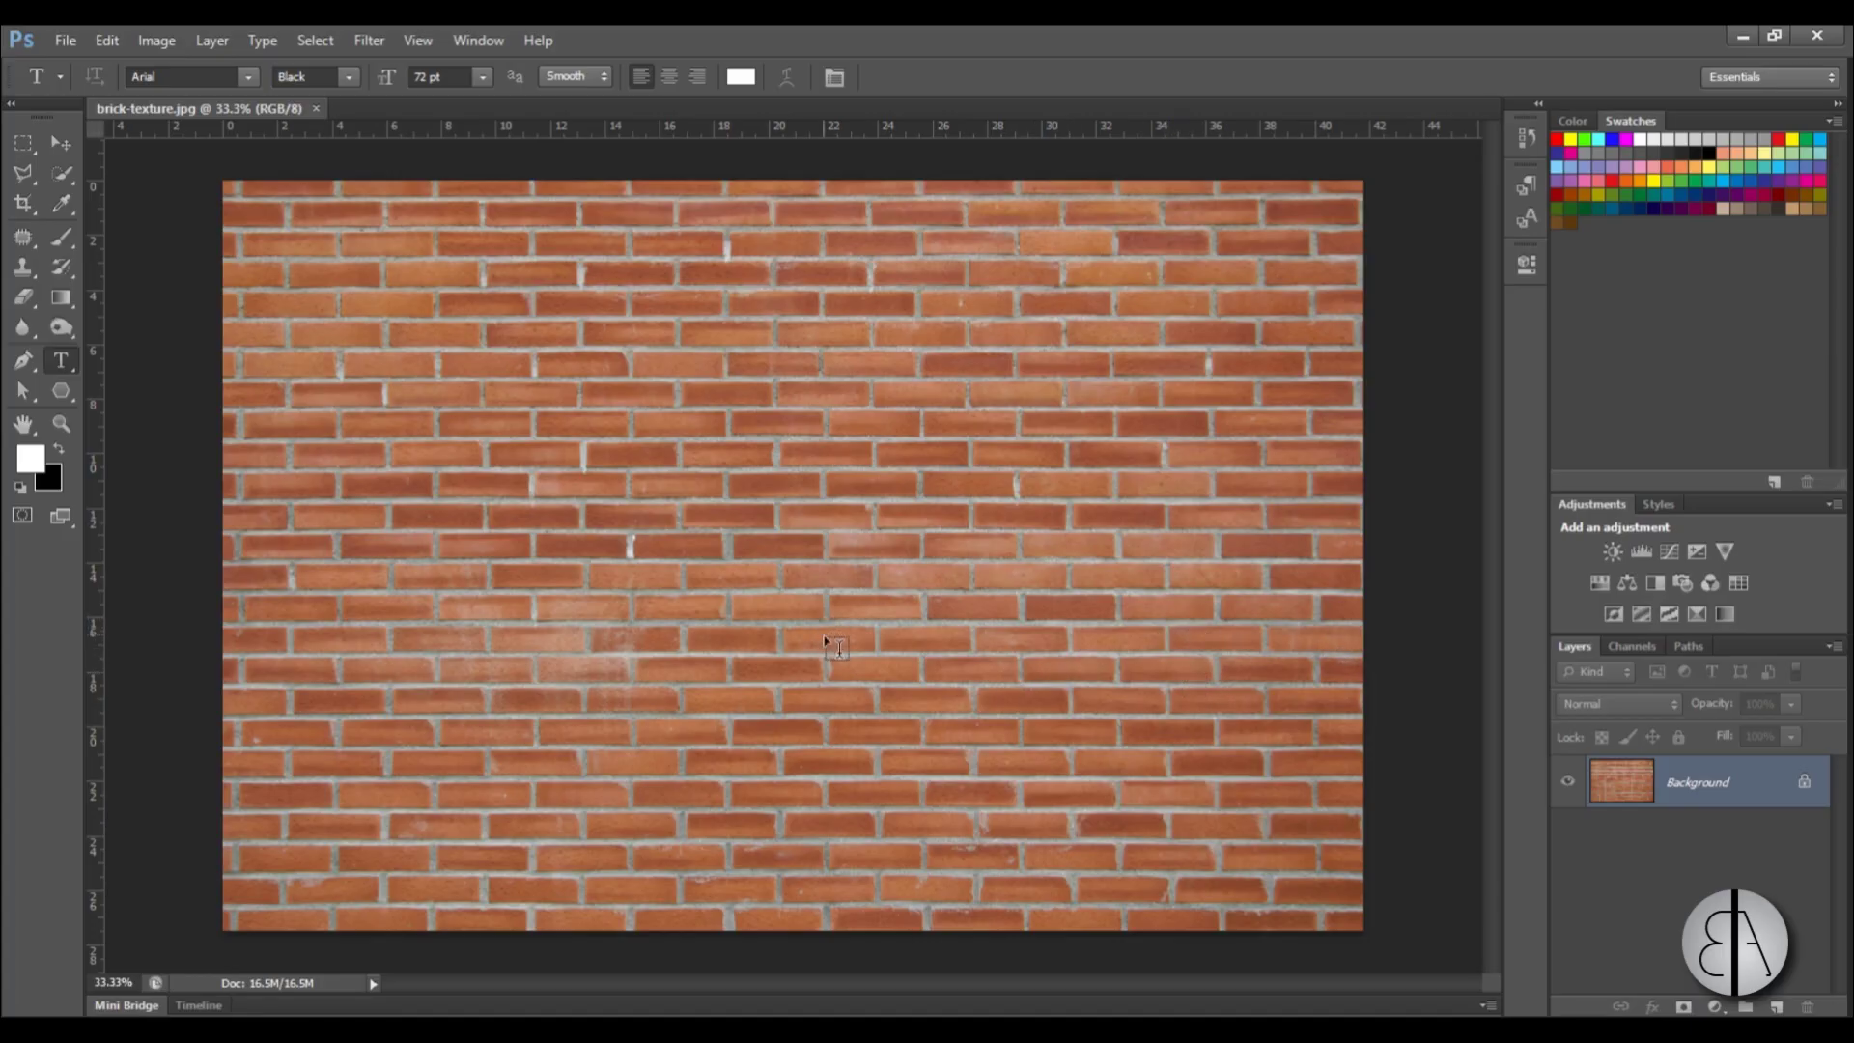
- Duplicate the Background layer and clip a Black & White adjustment to the copy
{"action": "right_click", "coordinate": [1681, 789]}
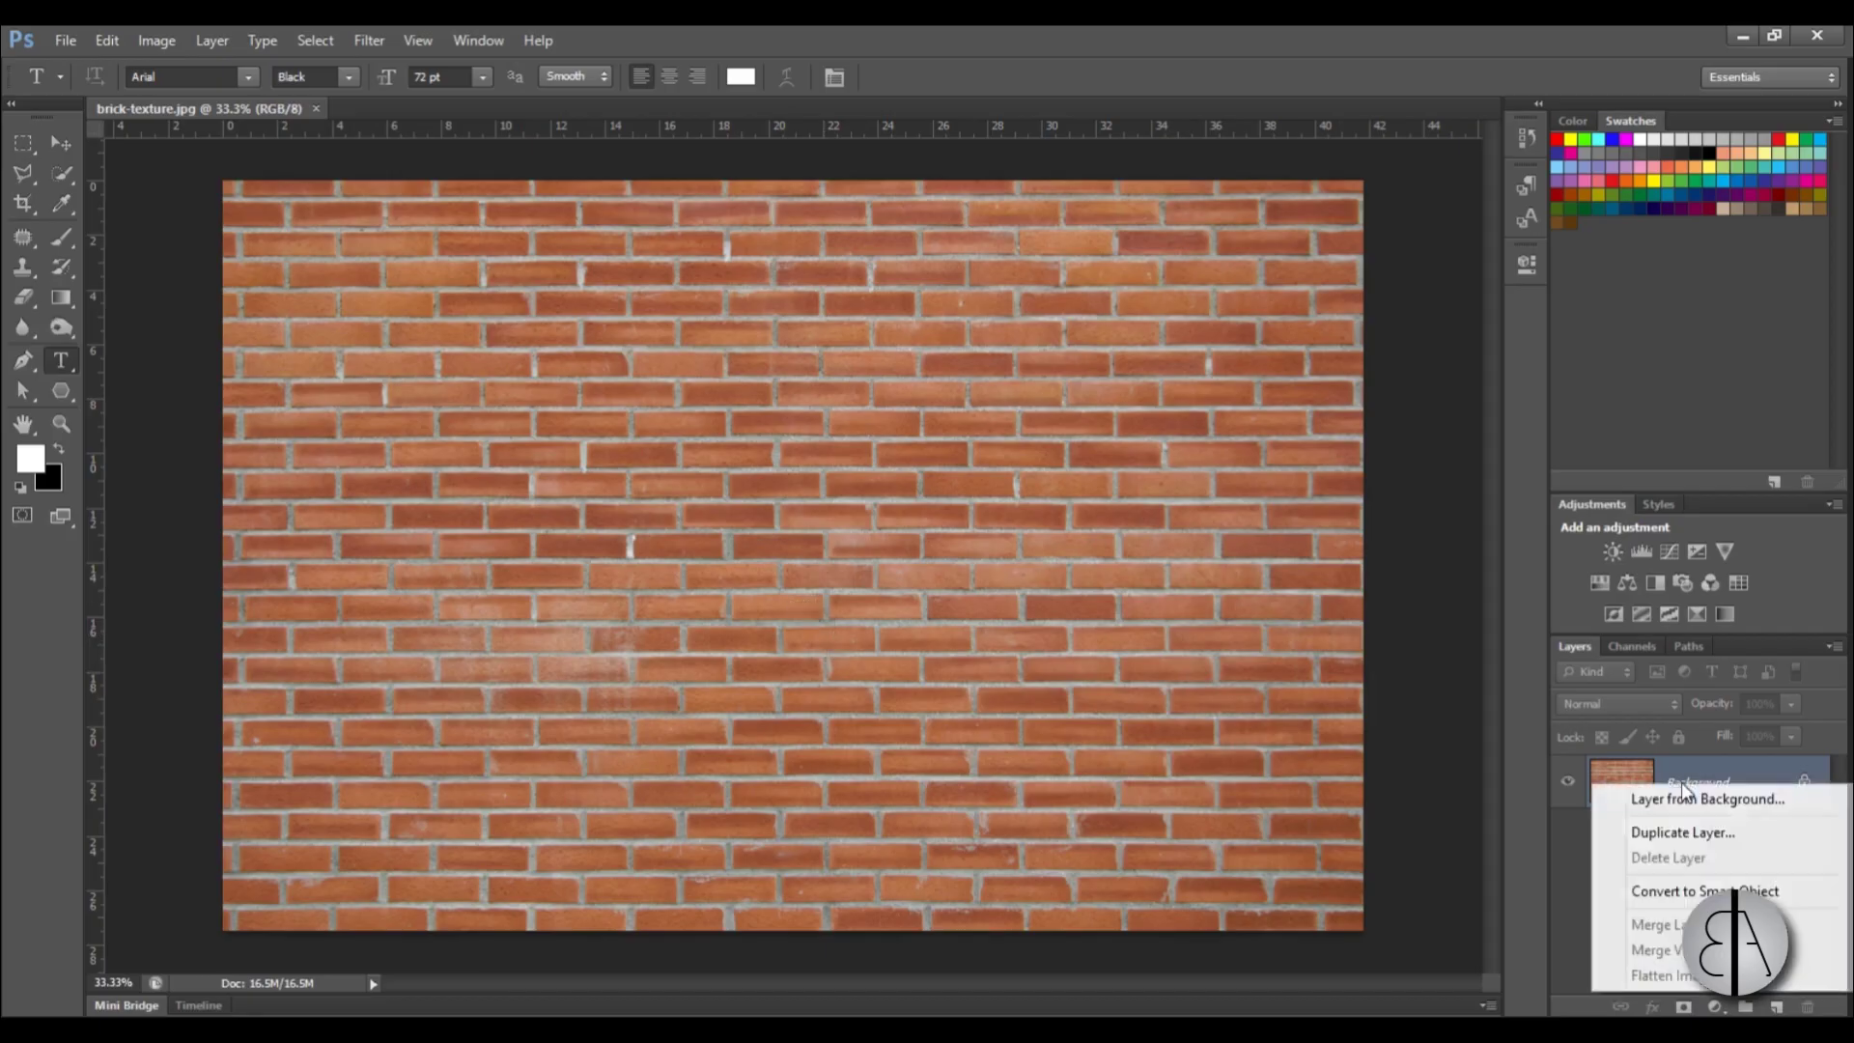
{"action": "left_click", "coordinate": [1673, 833]}
{"action": "left_click", "coordinate": [1399, 446]}
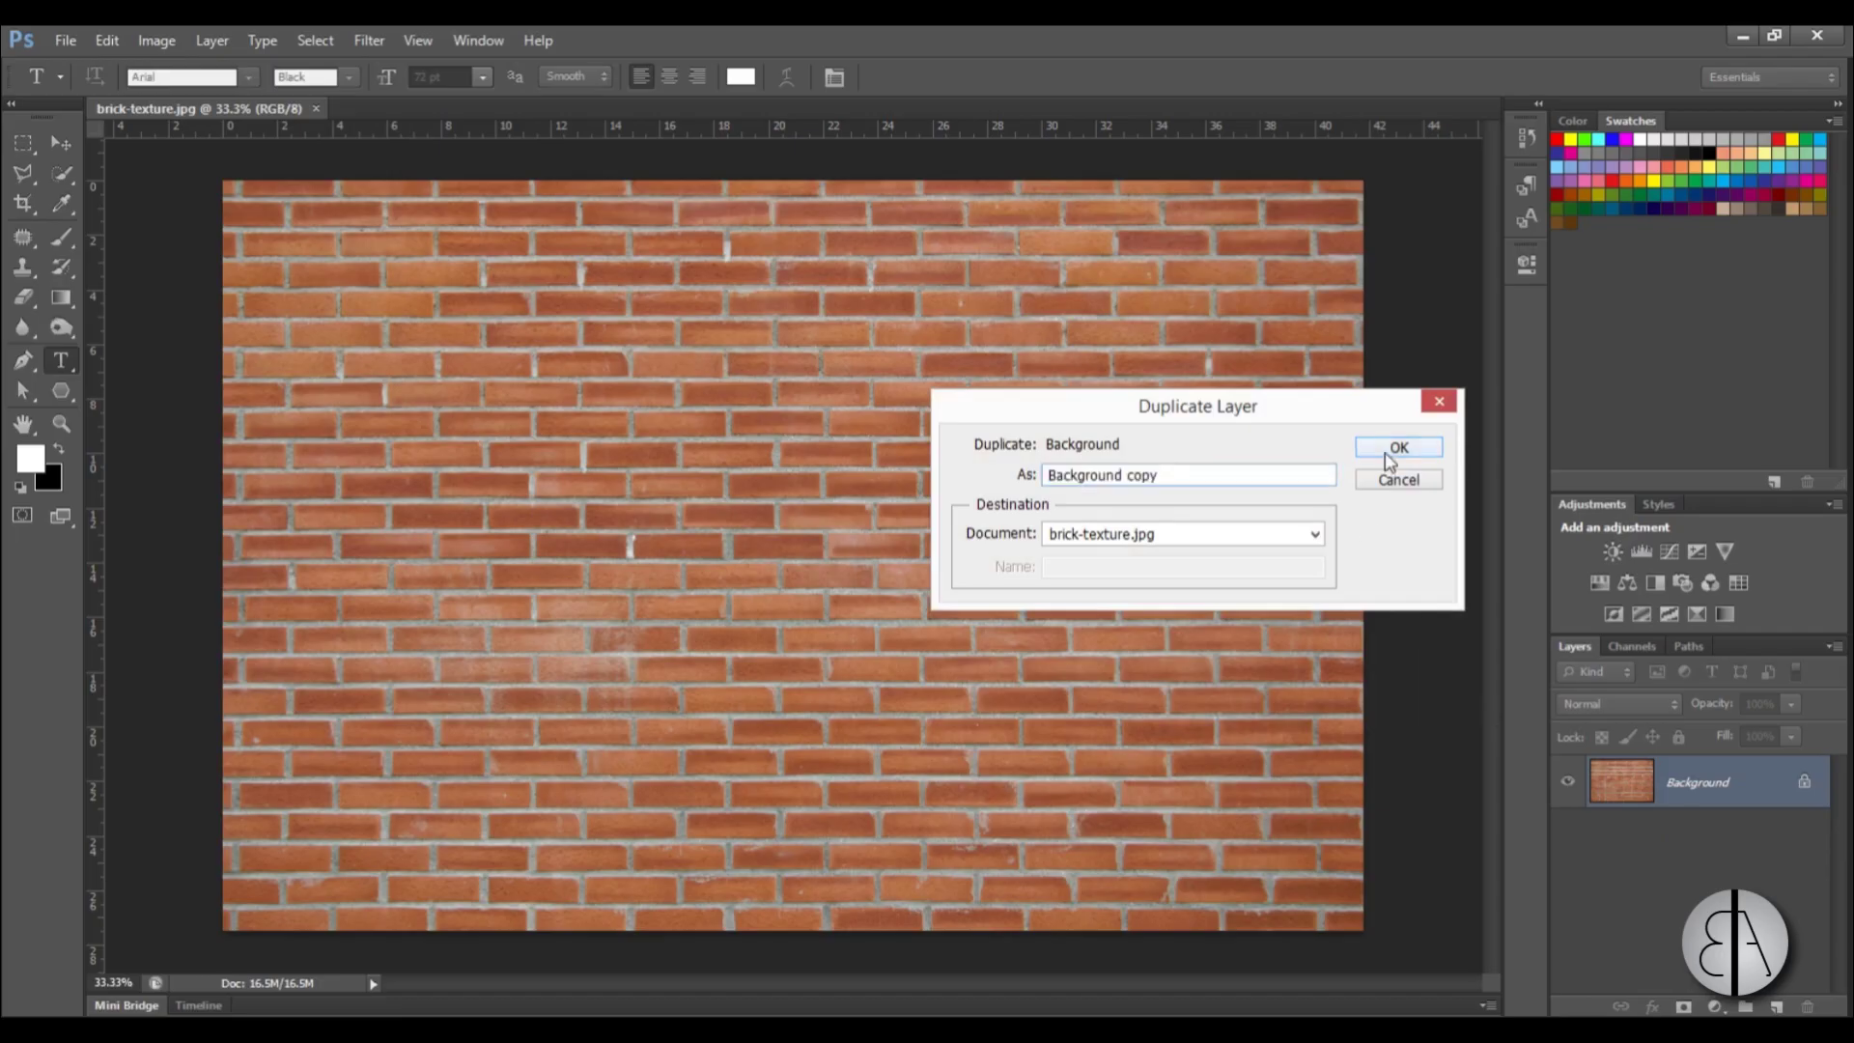
{"action": "left_click", "coordinate": [1654, 583]}
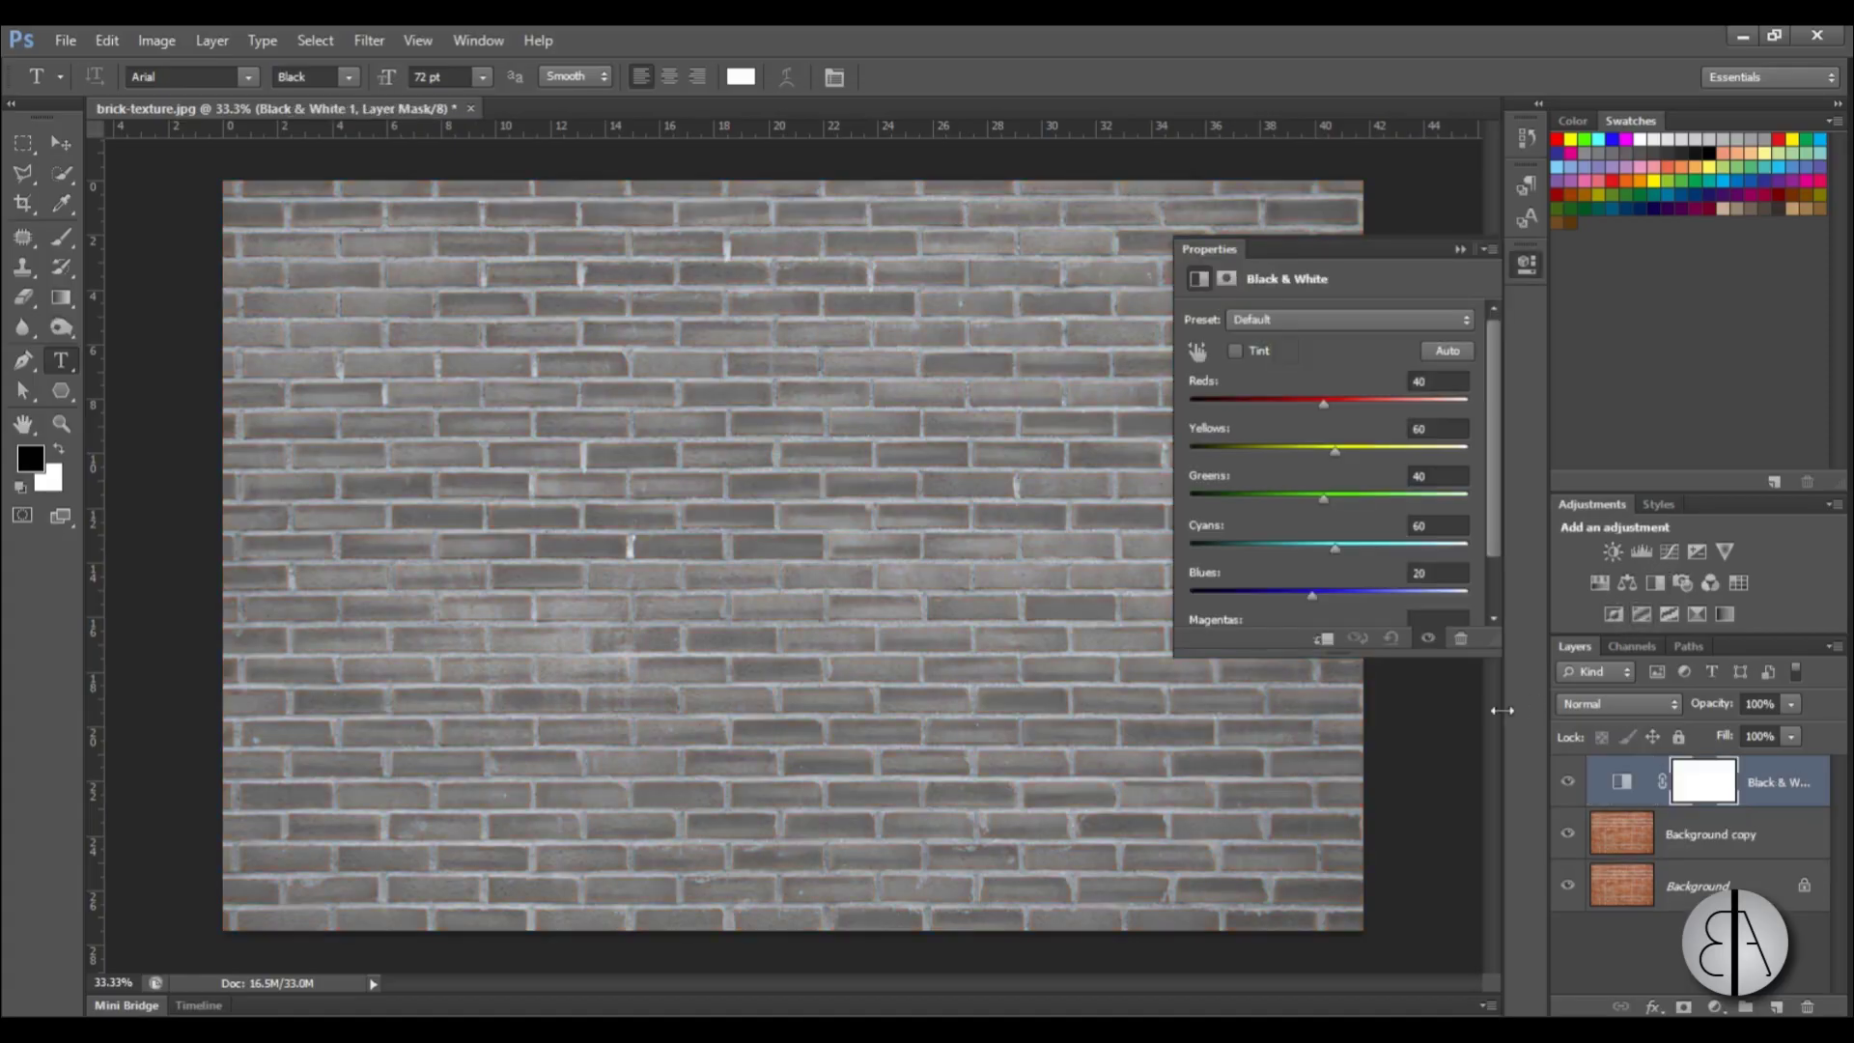
{"action": "left_click", "coordinate": [1324, 640]}
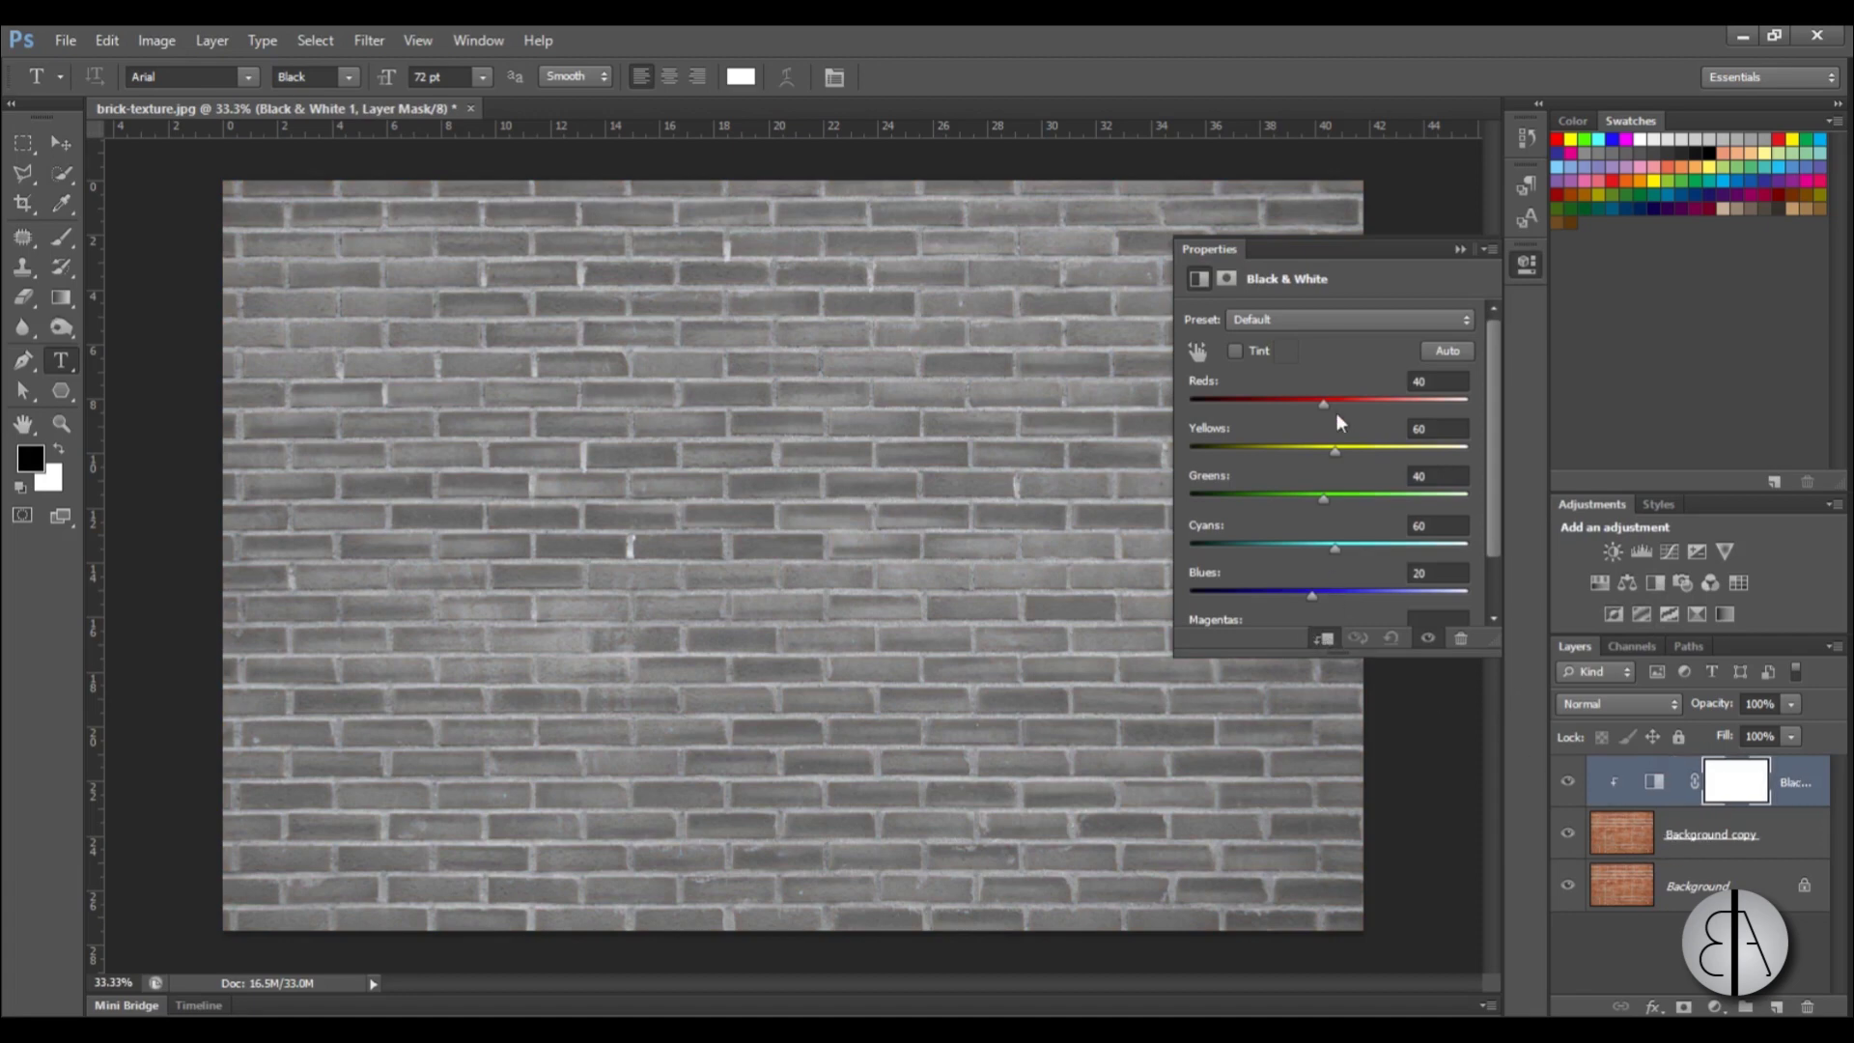
{"action": "left_click", "coordinate": [1461, 250]}
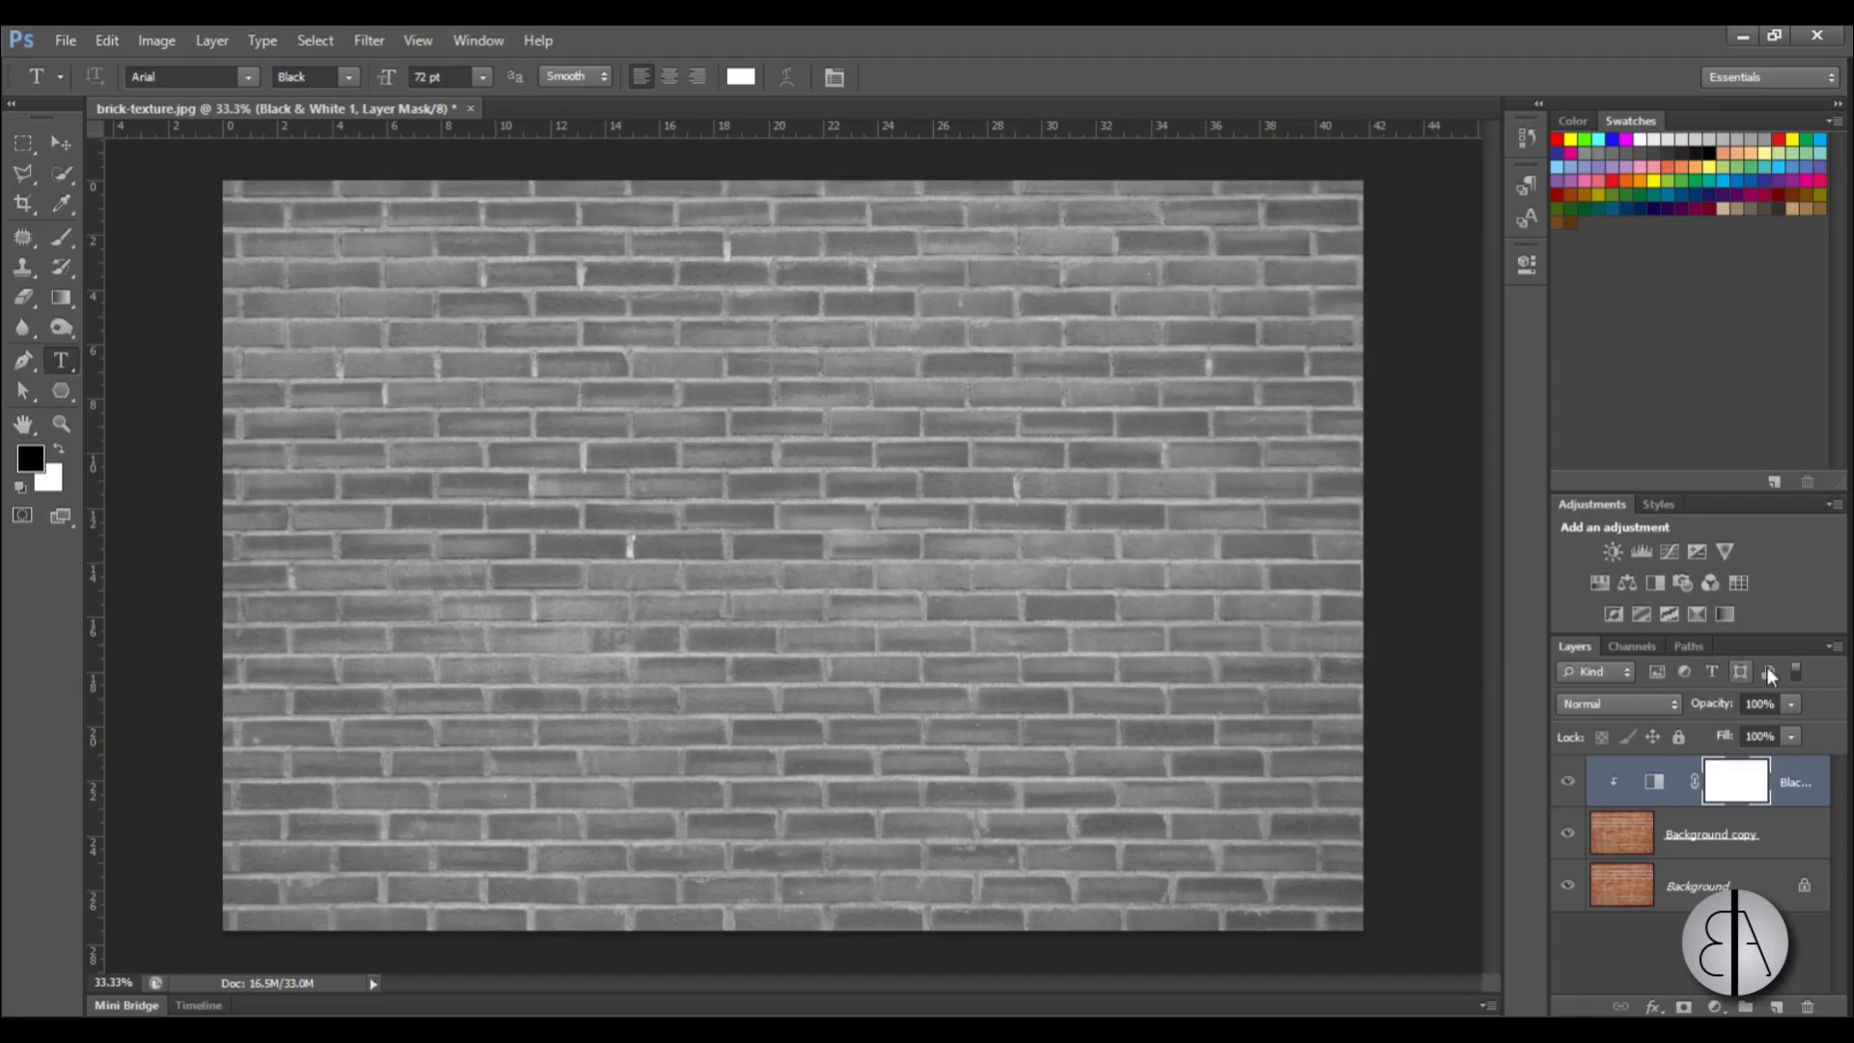
- Add a clipped Brightness/Contrast layer with Contrast 100 and Brightness -9
{"action": "left_click", "coordinate": [1613, 552]}
{"action": "left_click_drag", "start_coordinate": [1337, 427], "coordinate": [1580, 421]}
{"action": "mouse_move", "coordinate": [1324, 385]}
{"action": "left_mouse_down"}
{"action": "mouse_move", "coordinate": [1364, 377]}
{"action": "mouse_move", "coordinate": [1294, 380]}
{"action": "mouse_move", "coordinate": [1321, 380]}
{"action": "left_mouse_up"}
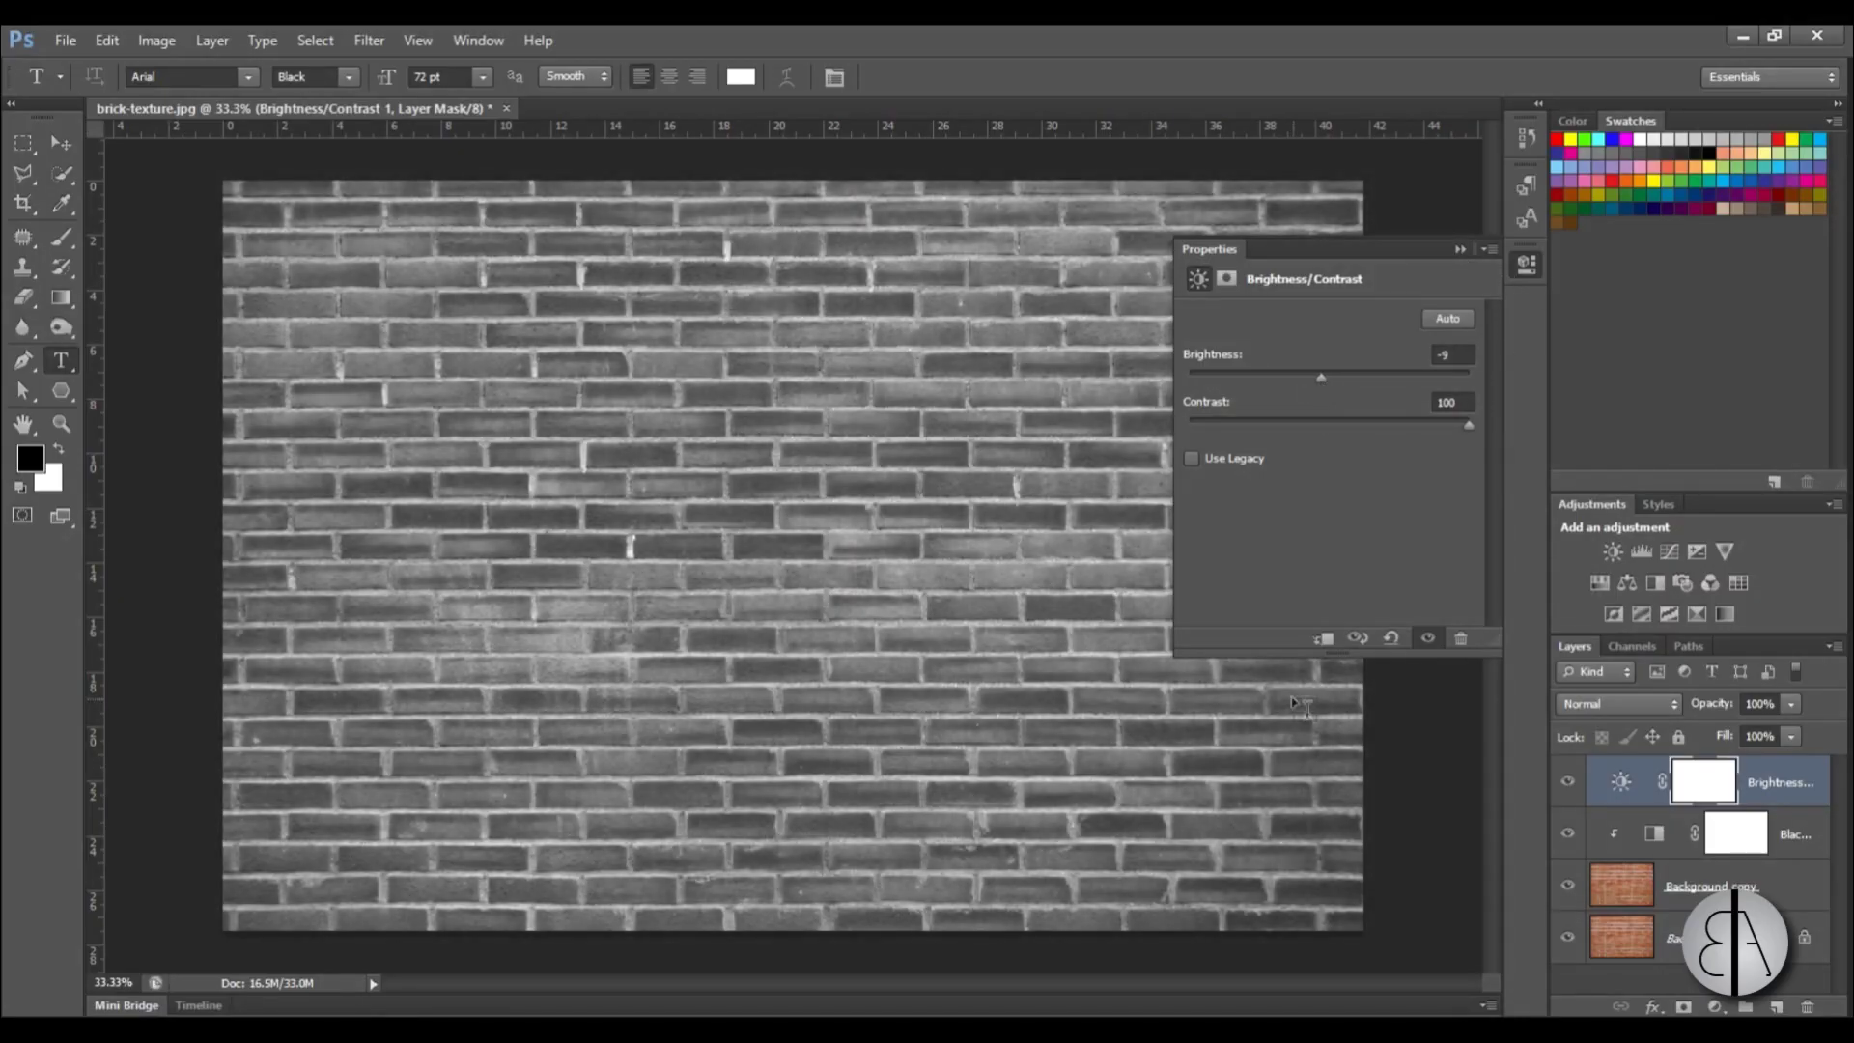
{"action": "left_click", "coordinate": [1326, 637]}
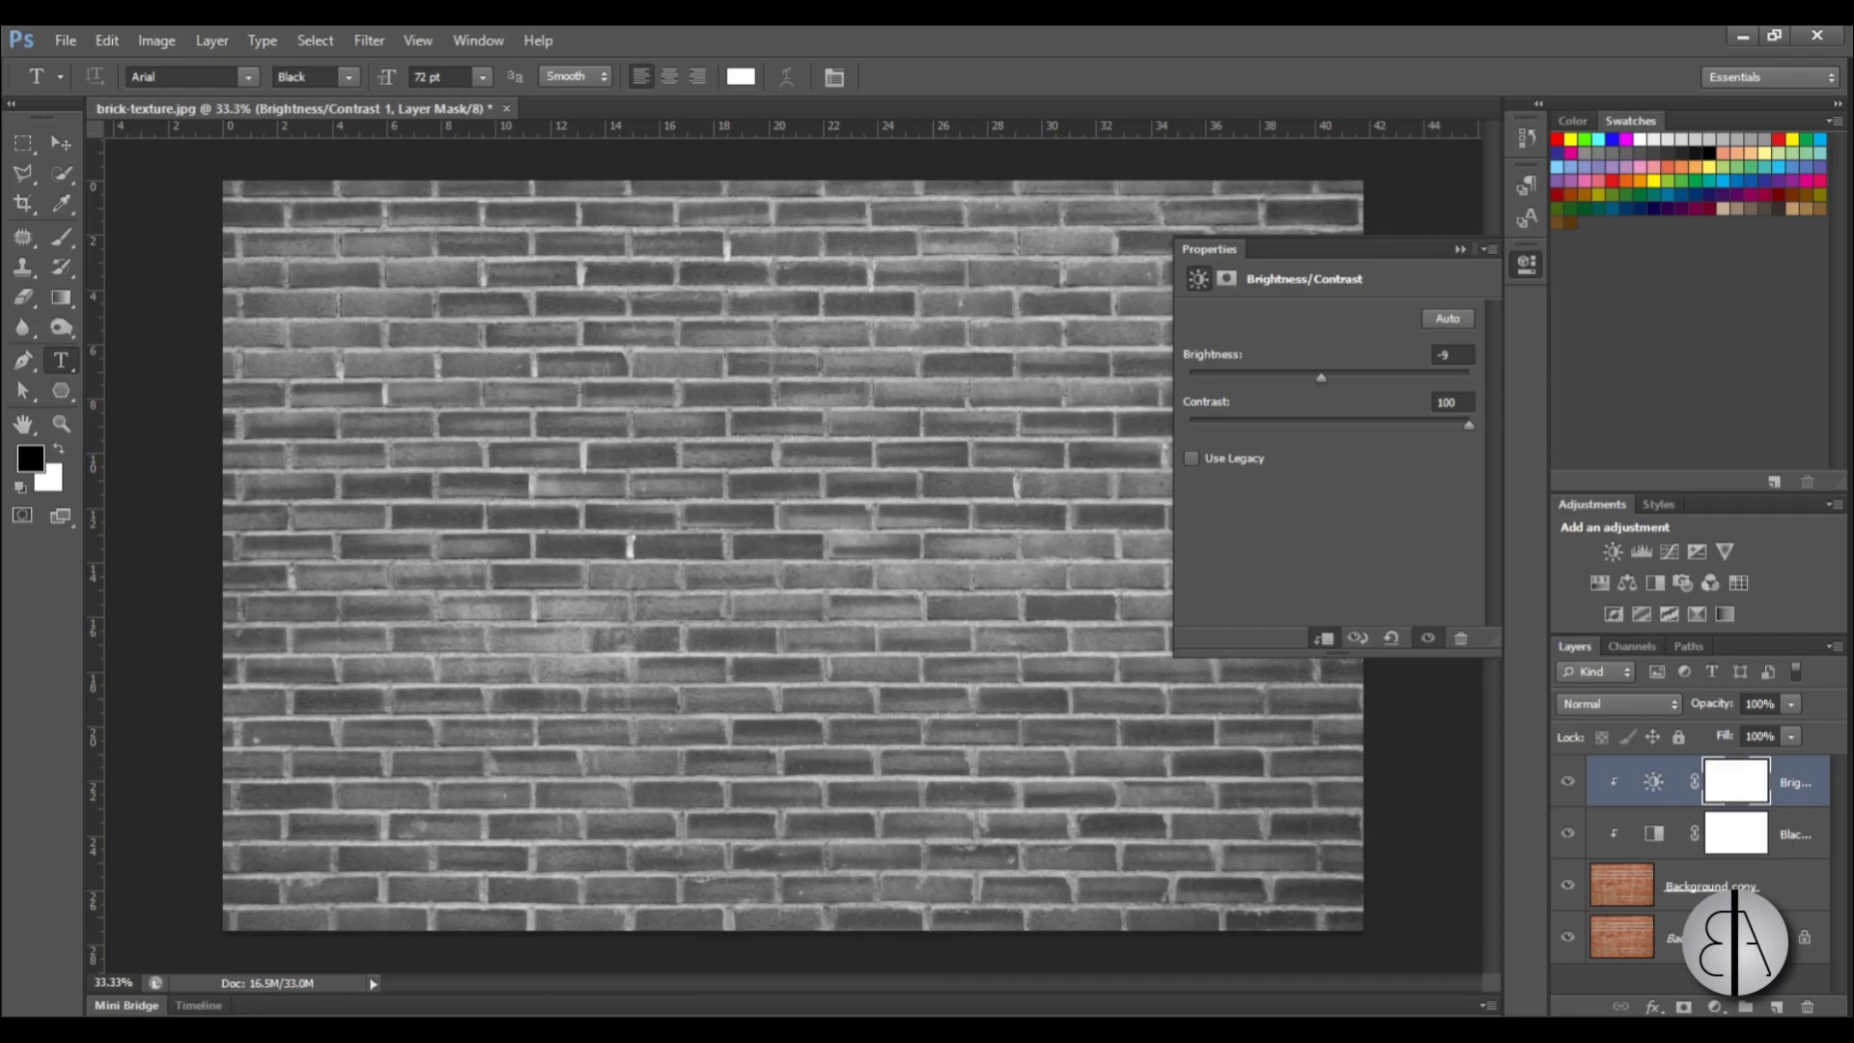
{"action": "left_click", "coordinate": [1460, 249]}
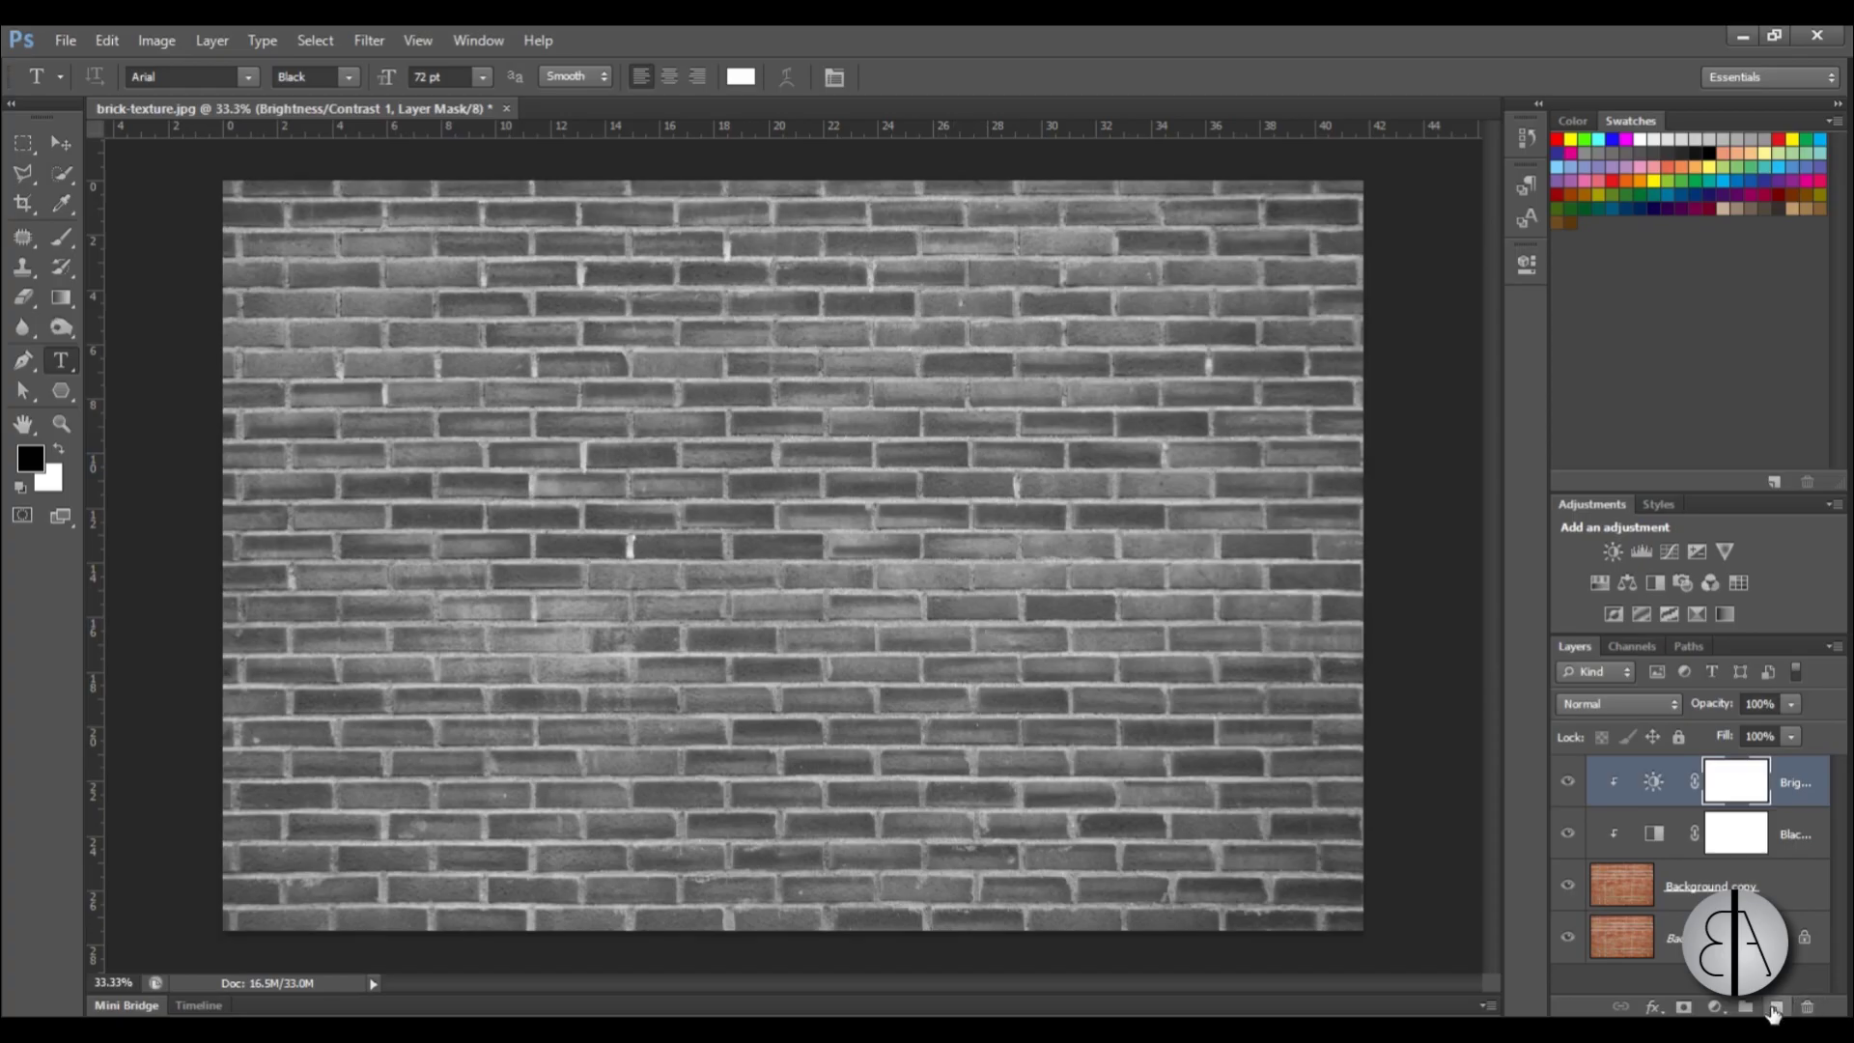
- Add an empty Layer 1, swap the colours, and switch to the Rectangular Marquee tool
{"action": "left_click", "coordinate": [1777, 1007]}
{"action": "key", "text": "x"}
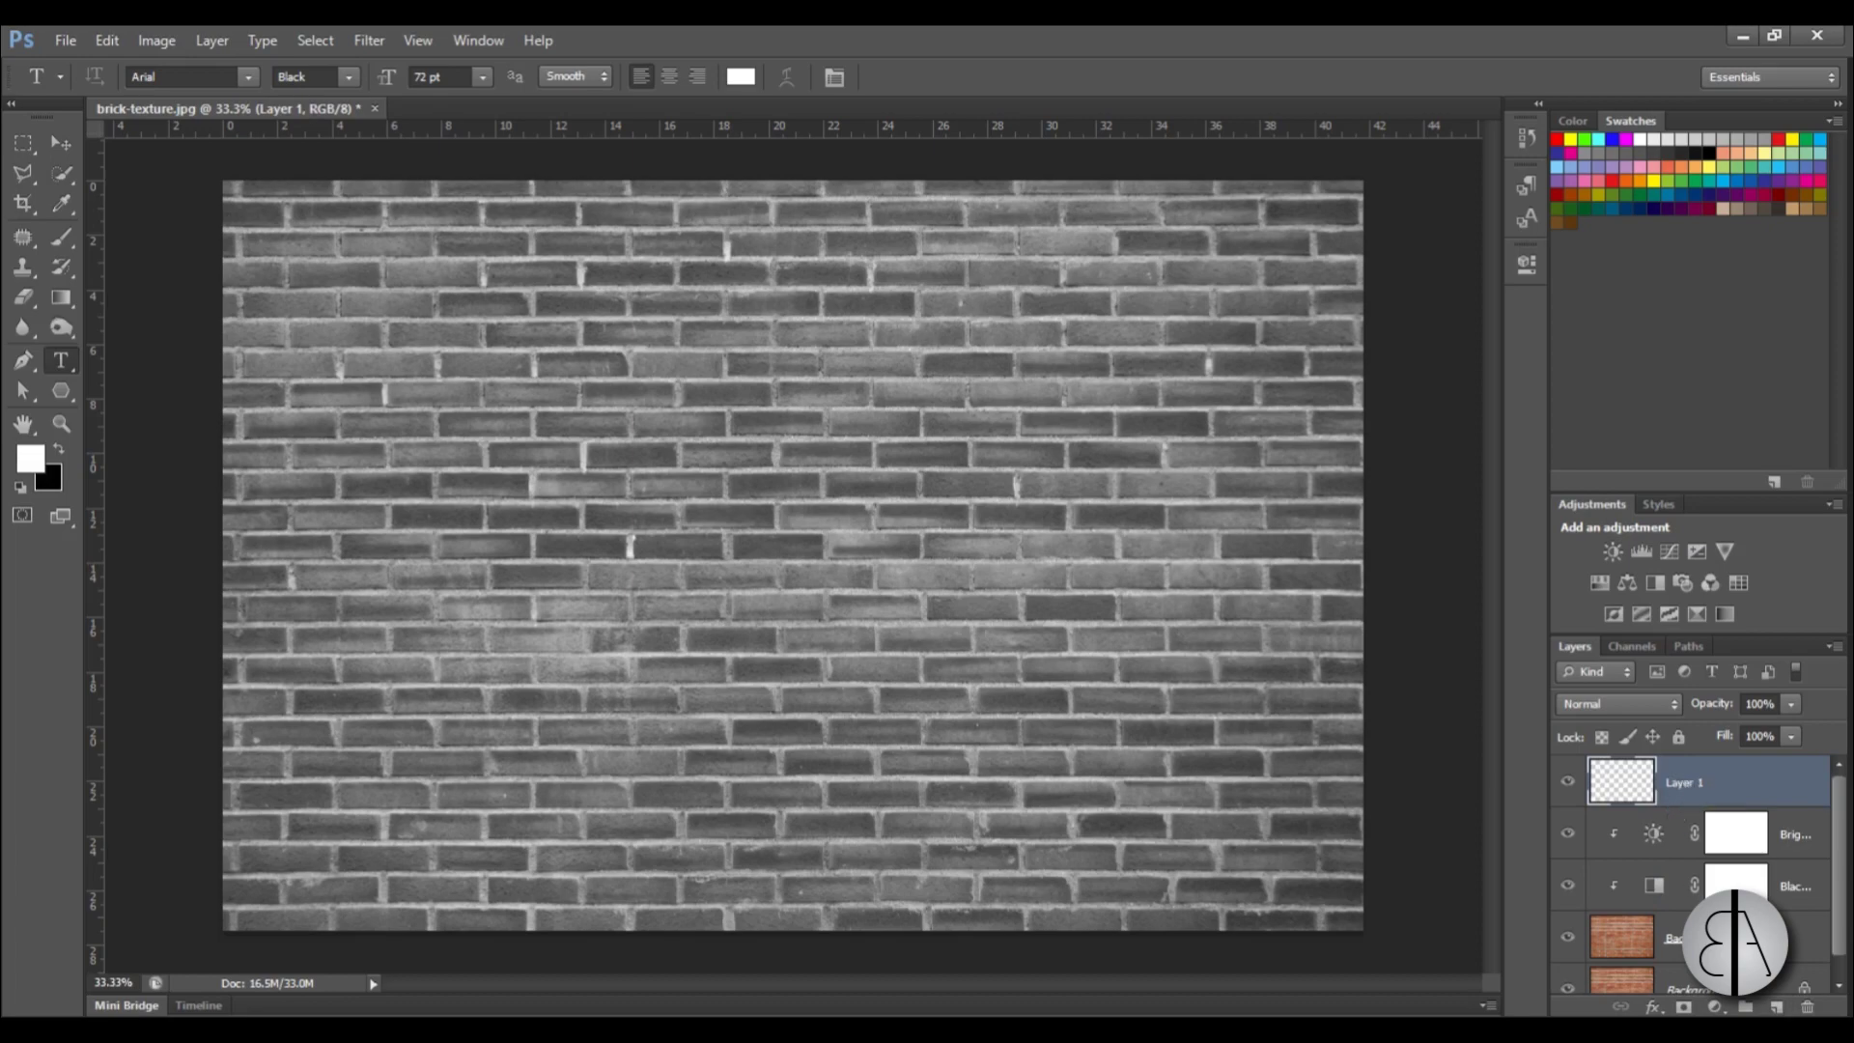
{"action": "left_click", "coordinate": [26, 145]}
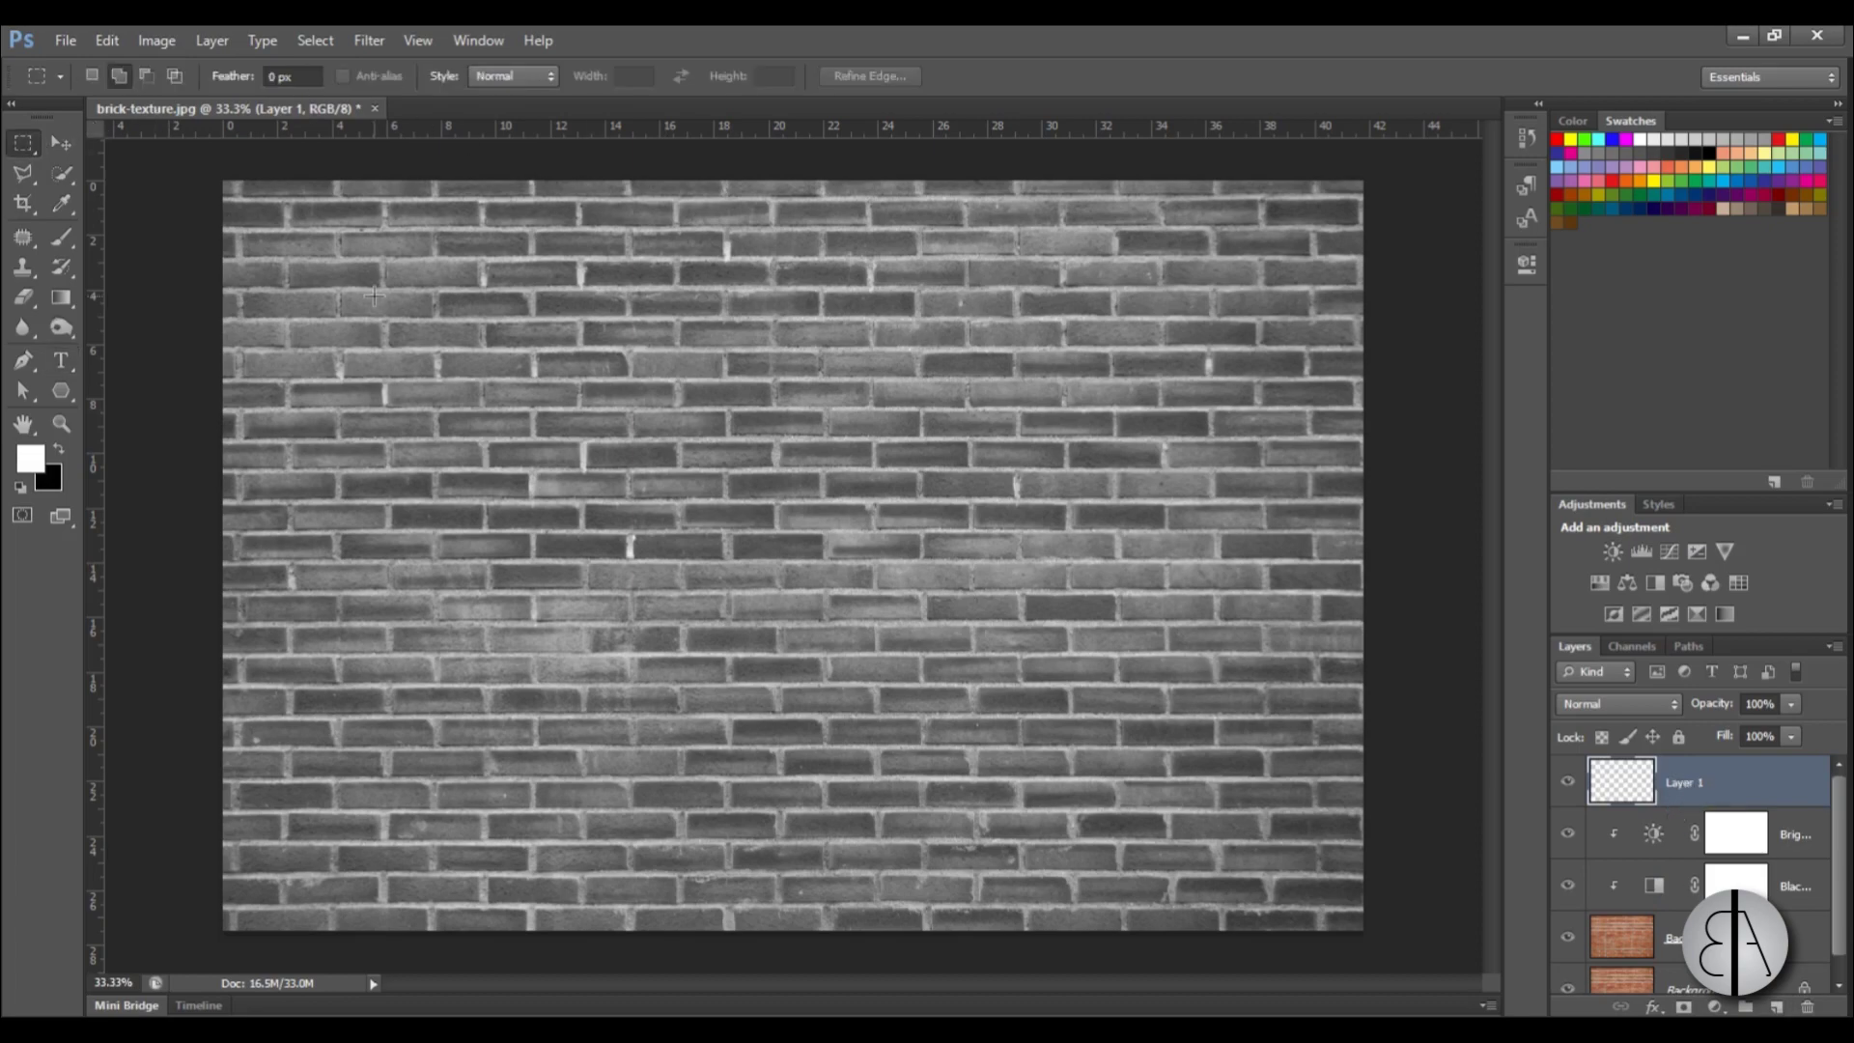
{"action": "scroll", "coordinate": [369, 219], "scroll_direction": "up", "scroll_amount": 2, "text": "alt"}
{"action": "scroll", "coordinate": [370, 218], "scroll_direction": "up", "scroll_amount": 5, "text": "alt"}
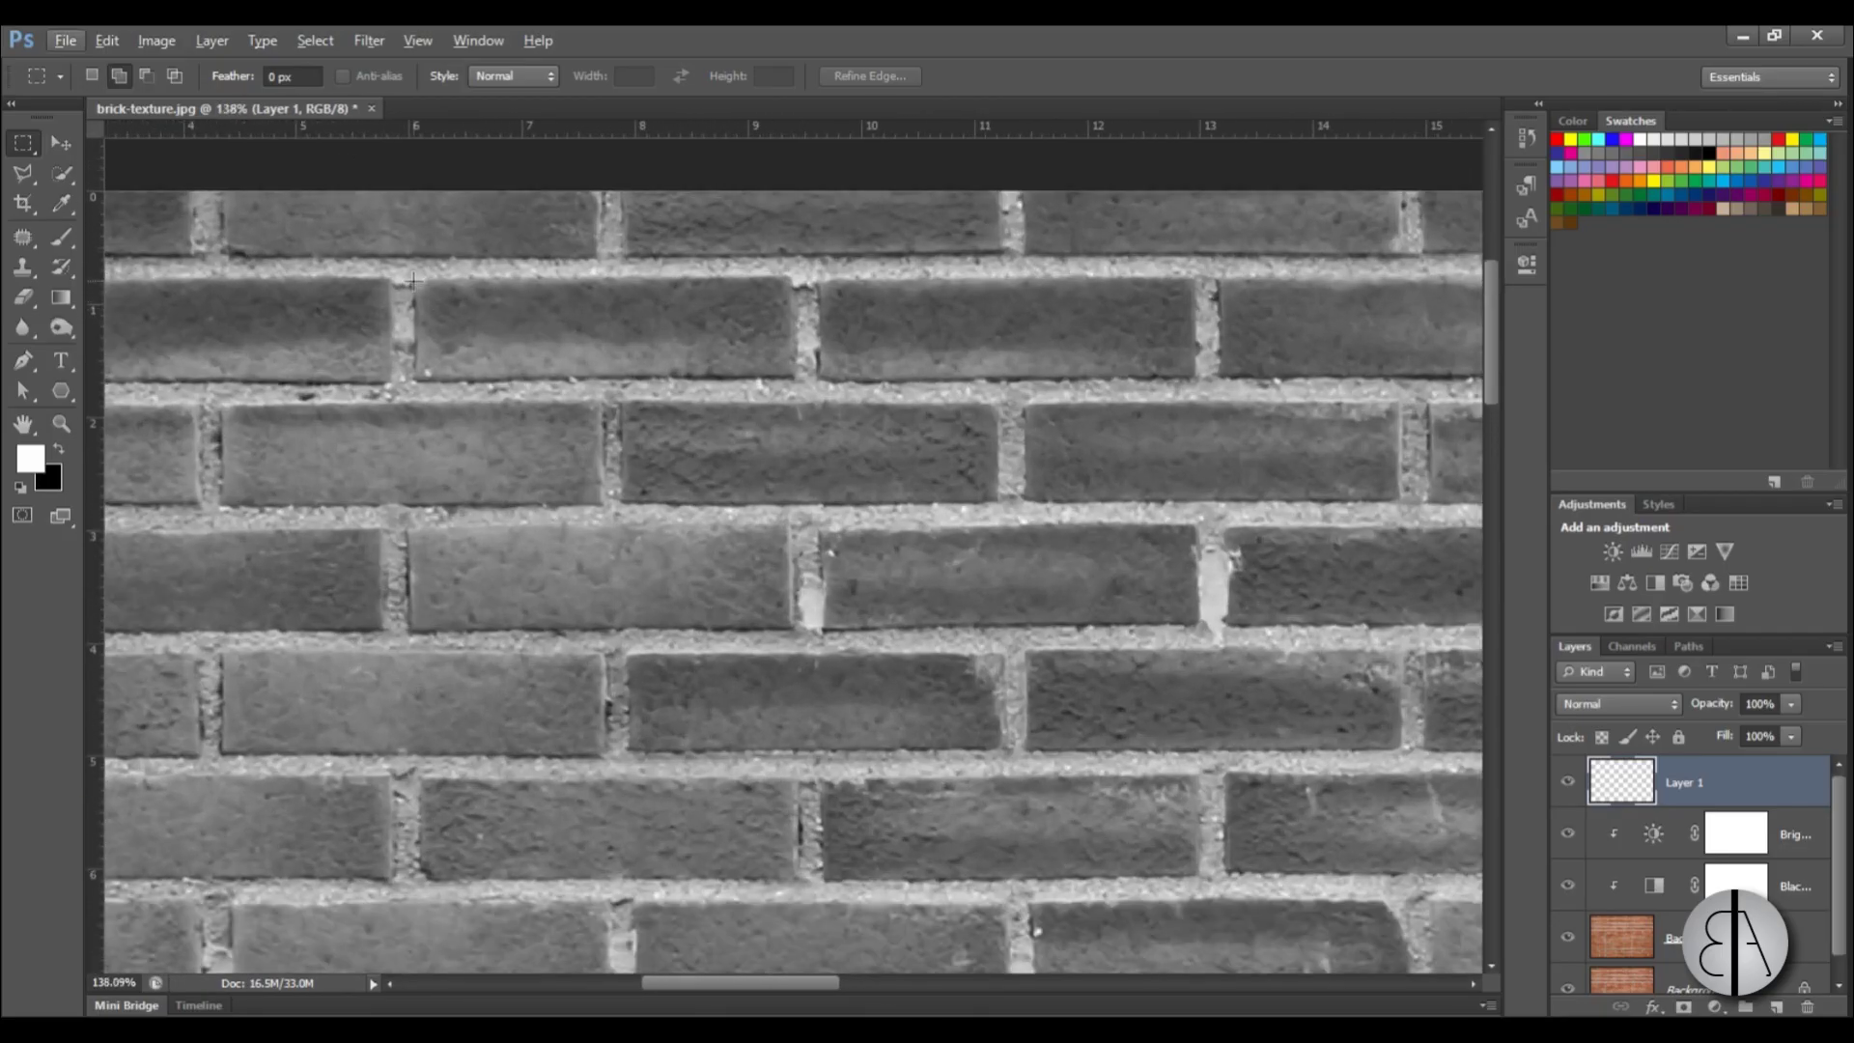
- Select the bricks of the first two staggered columns with rectangular marquees
{"action": "left_click_drag", "start_coordinate": [412, 278], "coordinate": [788, 376]}
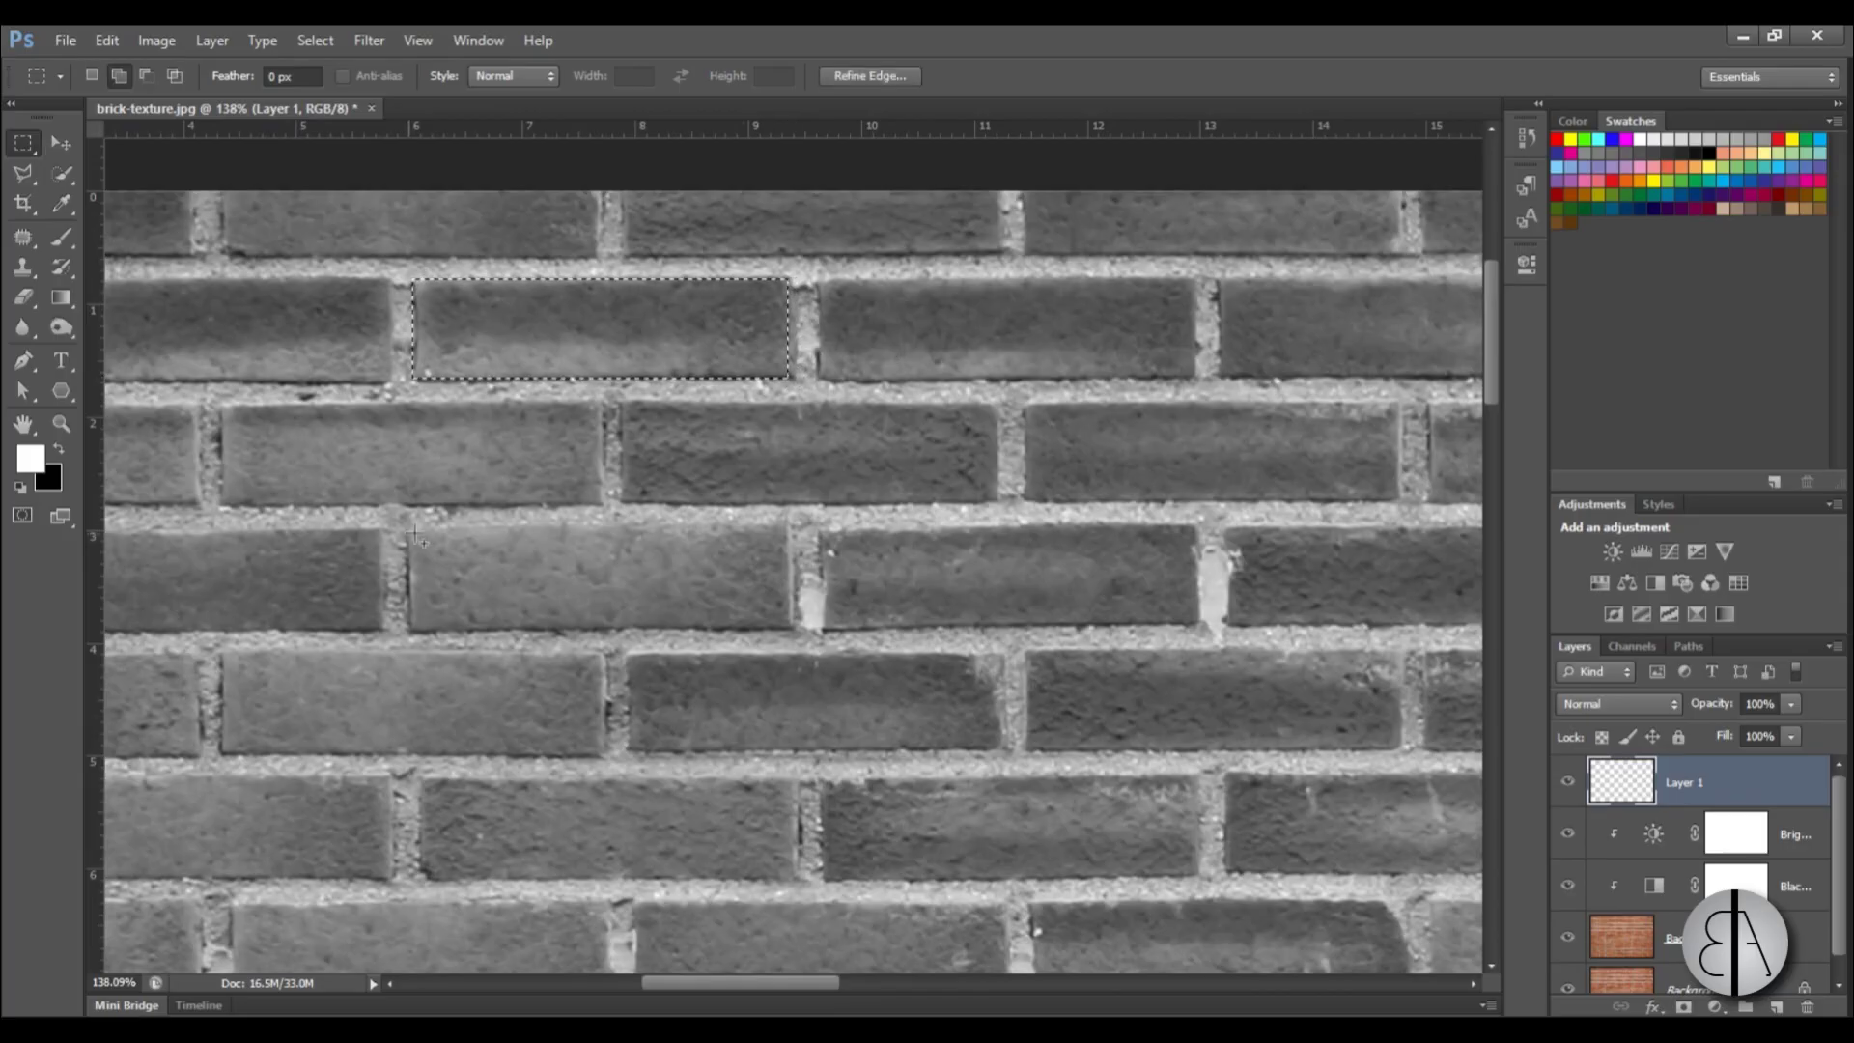
{"action": "left_click_drag", "start_coordinate": [406, 529], "coordinate": [787, 629]}
{"action": "scroll", "coordinate": [590, 431], "scroll_direction": "down", "scroll_amount": 4, "text": "alt"}
{"action": "scroll", "coordinate": [570, 516], "scroll_direction": "up", "scroll_amount": 3, "text": "alt"}
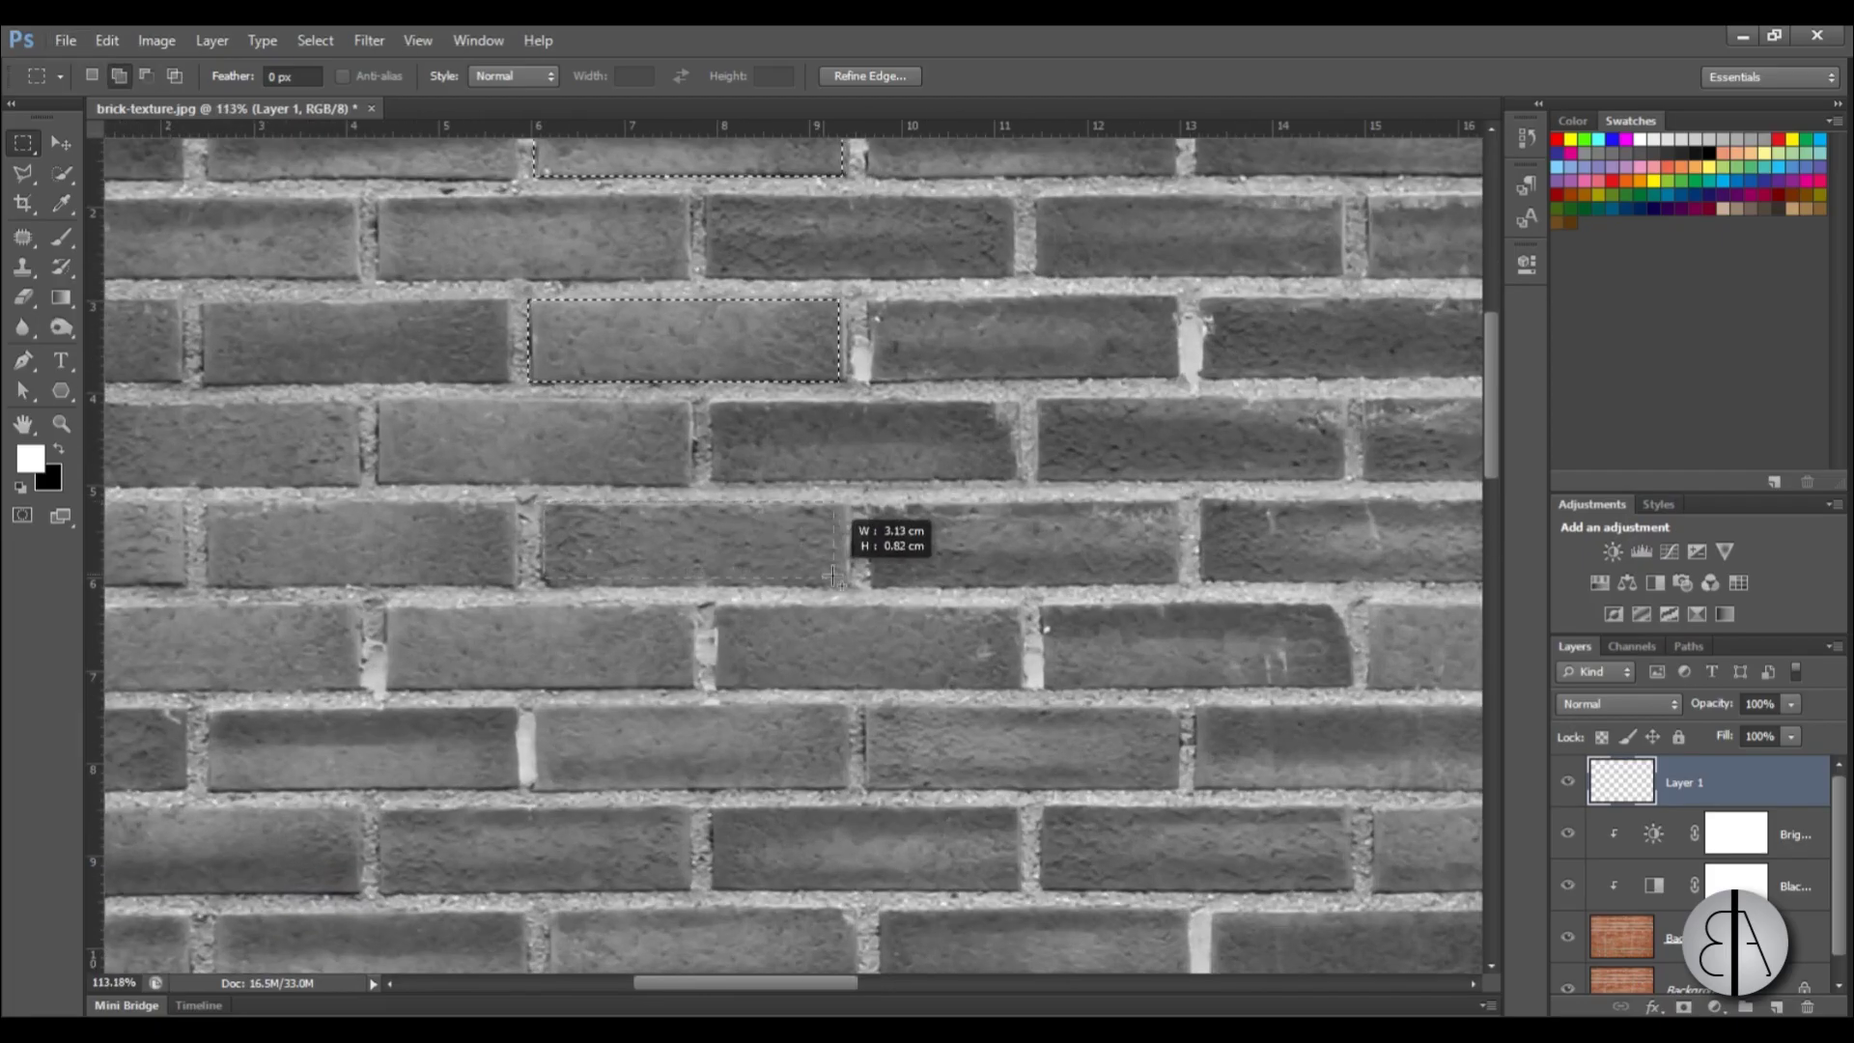
{"action": "scroll", "coordinate": [591, 577], "scroll_direction": "down", "scroll_amount": 2, "text": "alt"}
{"action": "scroll", "coordinate": [590, 577], "scroll_direction": "up", "scroll_amount": 2, "text": "alt"}
{"action": "scroll", "coordinate": [584, 483], "scroll_direction": "down", "scroll_amount": 3, "text": "alt"}
{"action": "scroll", "coordinate": [580, 378], "scroll_direction": "up", "scroll_amount": 2, "text": "alt"}
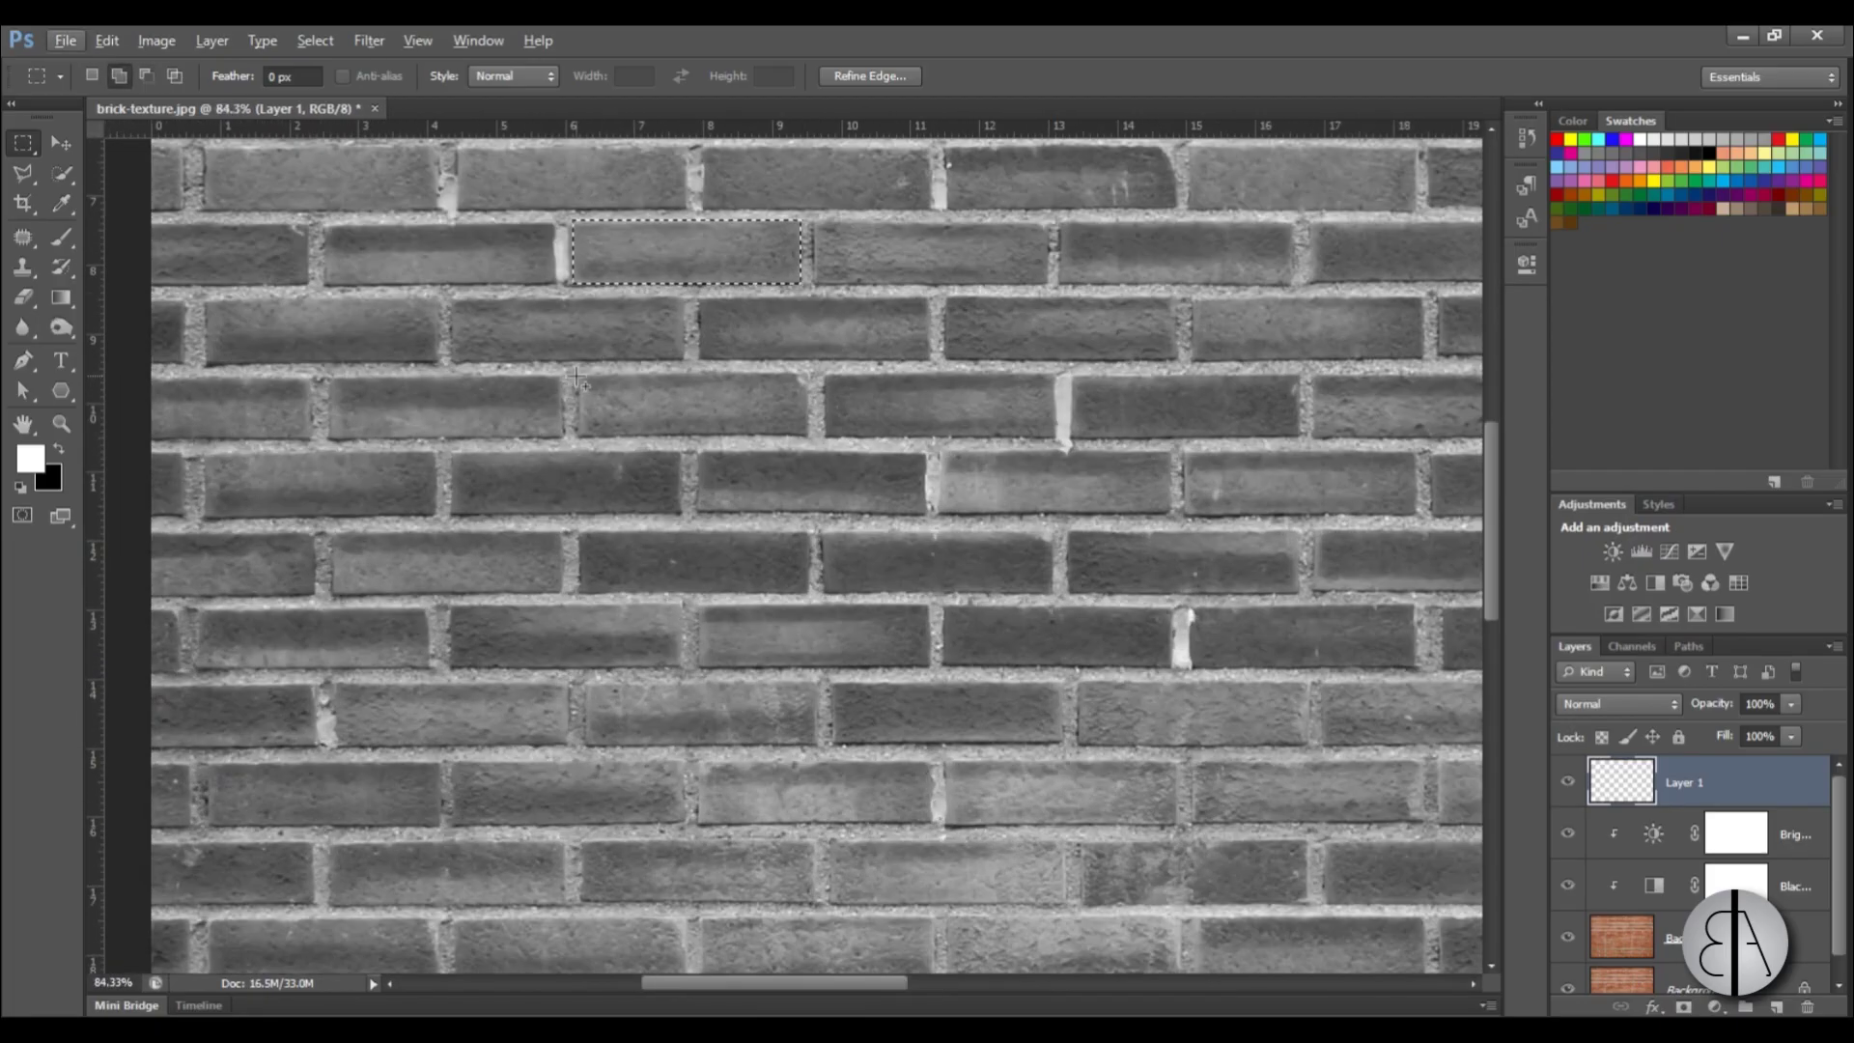
{"action": "left_click_drag", "start_coordinate": [584, 375], "coordinate": [809, 437]}
{"action": "scroll", "coordinate": [592, 673], "scroll_direction": "up", "scroll_amount": 2, "text": "alt"}
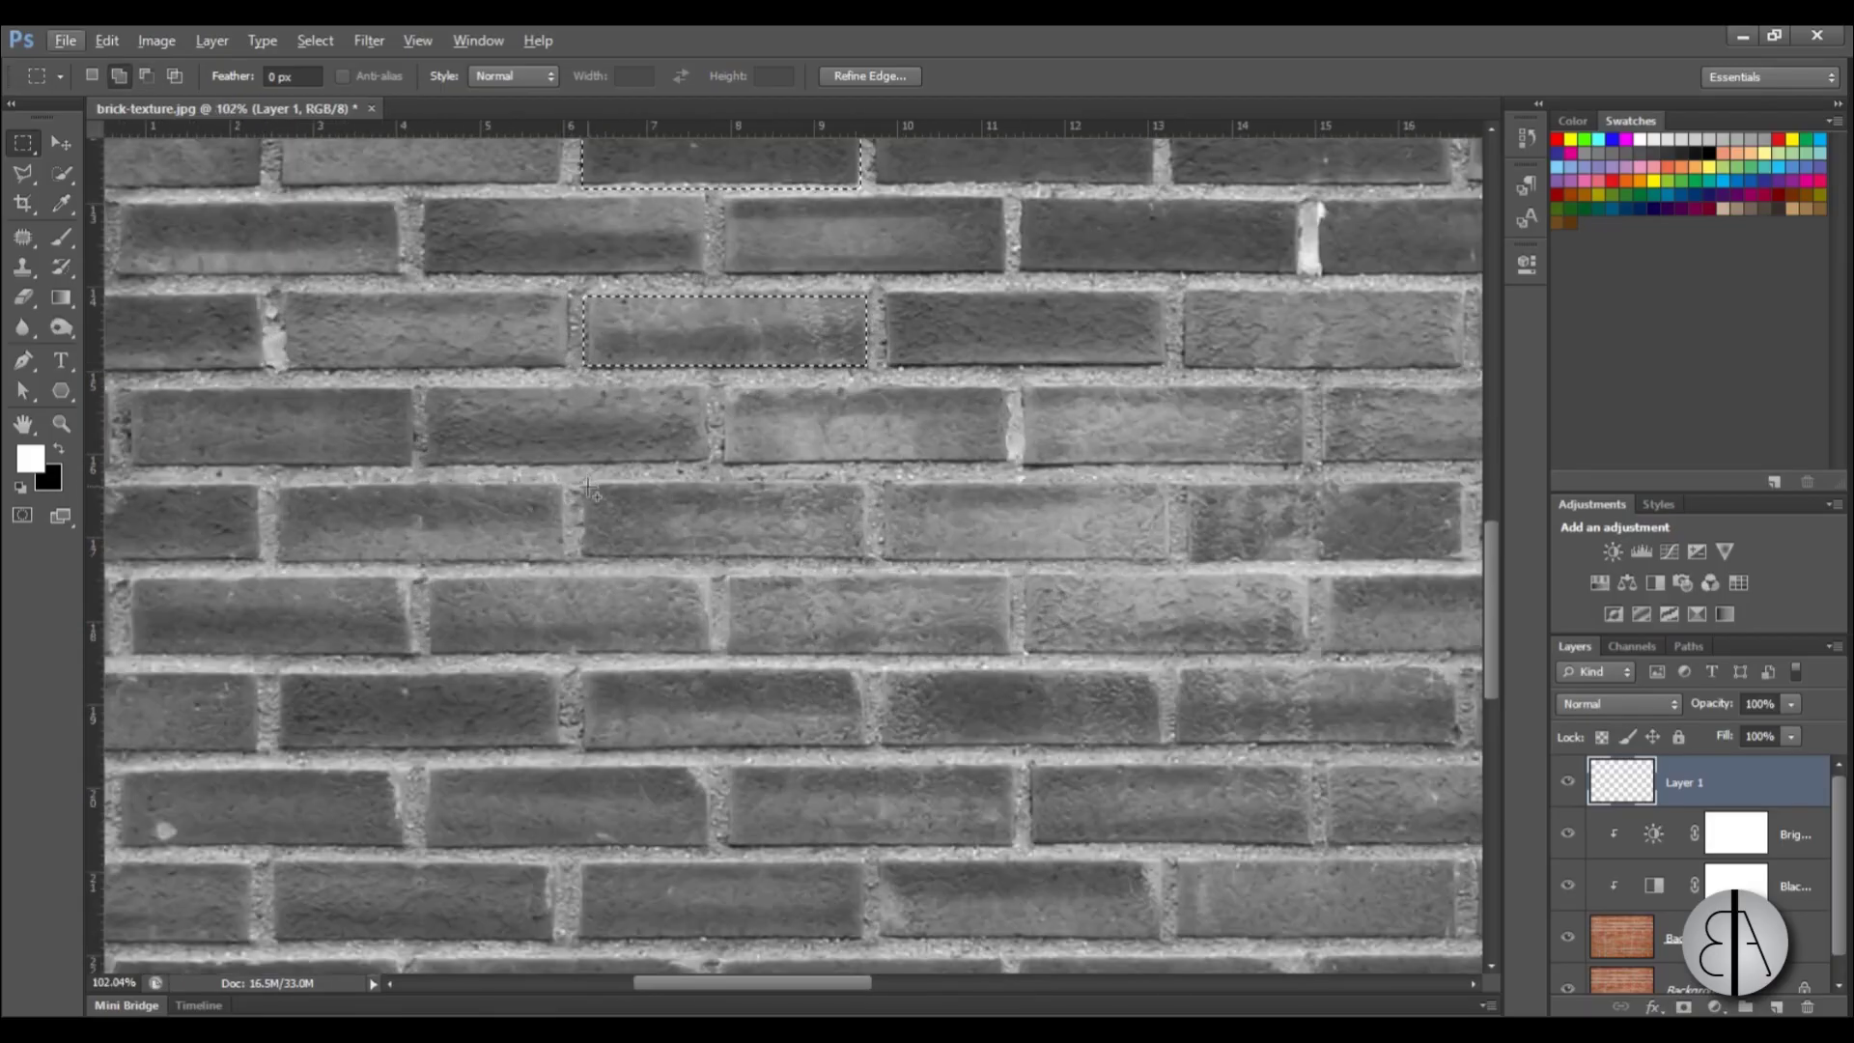
{"action": "scroll", "coordinate": [591, 673], "scroll_direction": "down", "scroll_amount": 7, "text": "alt"}
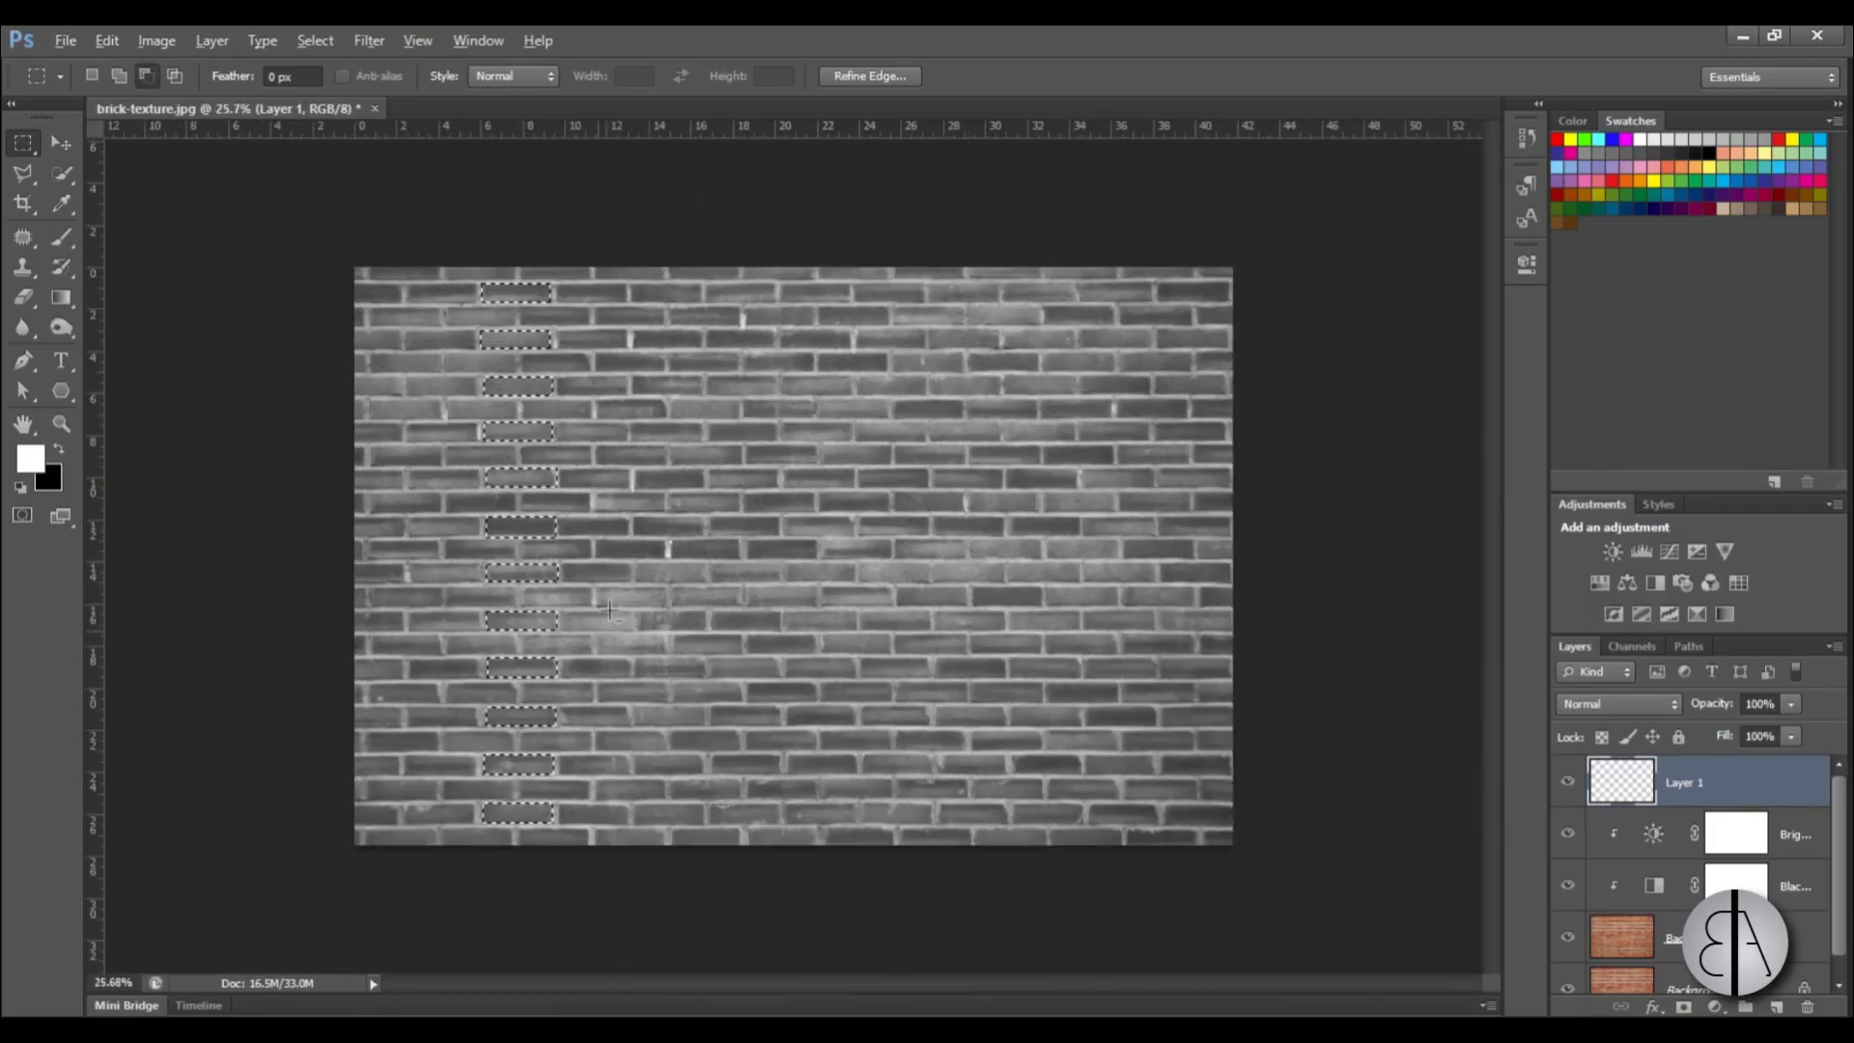
{"action": "scroll", "coordinate": [609, 610], "scroll_direction": "up", "scroll_amount": 6, "text": "alt"}
{"action": "left_click_drag", "start_coordinate": [570, 517], "coordinate": [798, 587]}
{"action": "left_click_drag", "start_coordinate": [572, 679], "coordinate": [797, 750]}
{"action": "scroll", "coordinate": [798, 715], "scroll_direction": "down", "scroll_amount": 1, "text": "alt"}
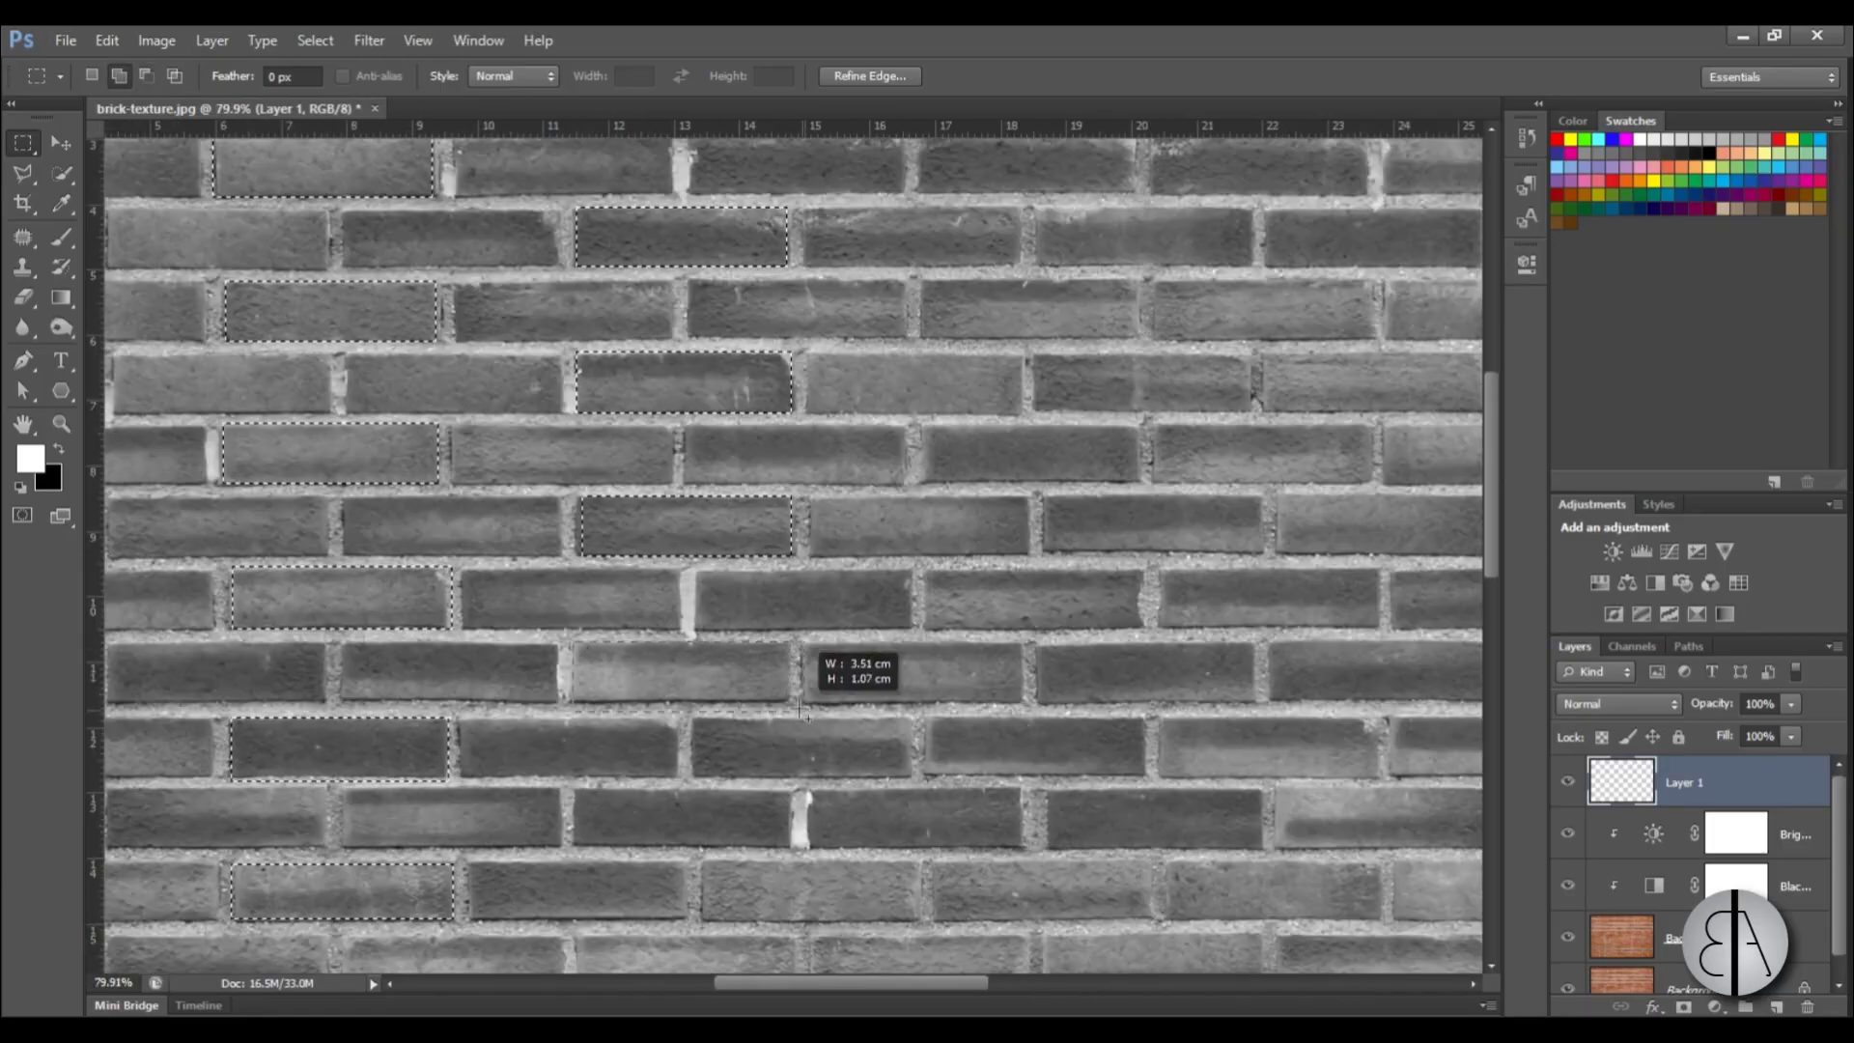
{"action": "left_click_drag", "start_coordinate": [576, 790], "coordinate": [613, 898]}
{"action": "scroll", "coordinate": [791, 643], "scroll_direction": "down", "scroll_amount": 2}
{"action": "scroll", "coordinate": [724, 734], "scroll_direction": "up", "scroll_amount": 2, "text": "alt"}
{"action": "scroll", "coordinate": [612, 898], "scroll_direction": "down", "scroll_amount": 3, "text": "alt"}
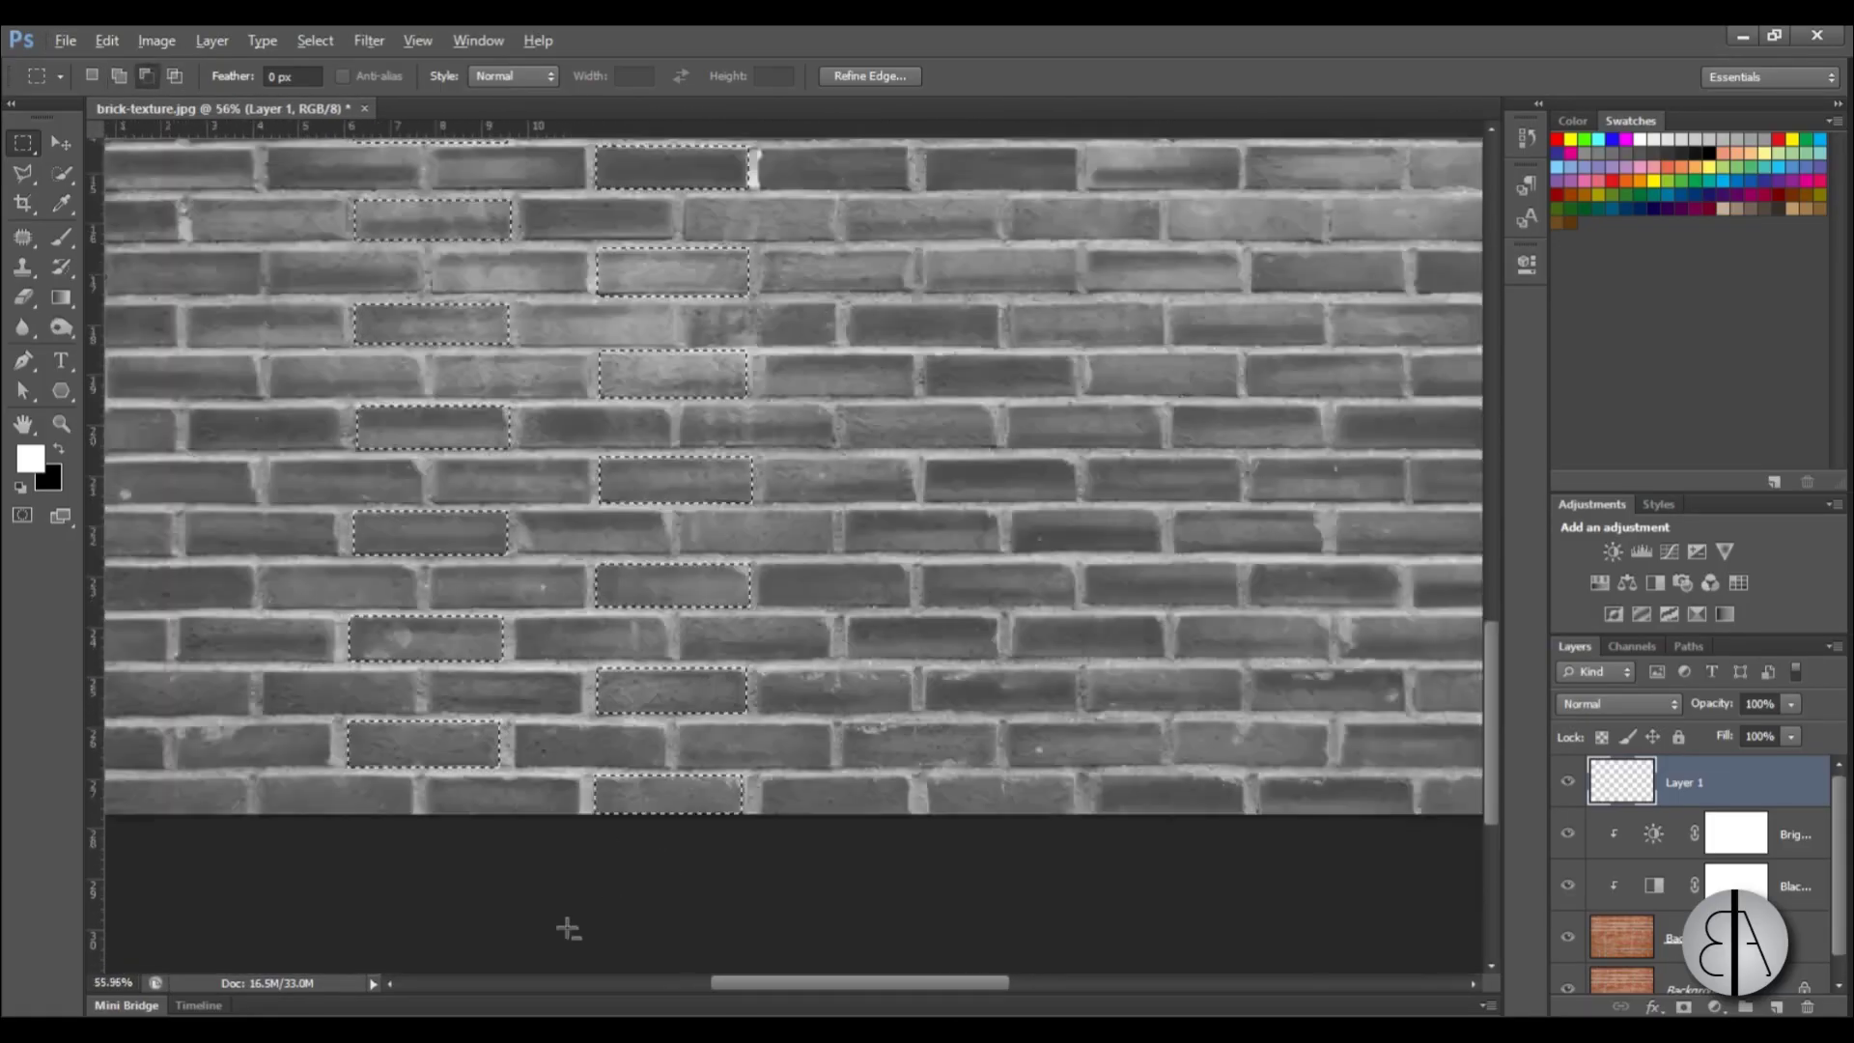
{"action": "scroll", "coordinate": [725, 213], "scroll_direction": "up", "scroll_amount": 3, "text": "alt"}
- Add the bricks of the third column to the selection
{"action": "left_click_drag", "start_coordinate": [725, 212], "coordinate": [1009, 286]}
{"action": "left_click_drag", "start_coordinate": [726, 406], "coordinate": [1007, 480]}
{"action": "left_click_drag", "start_coordinate": [726, 601], "coordinate": [1020, 676]}
{"action": "left_click_drag", "start_coordinate": [727, 793], "coordinate": [1021, 872]}
{"action": "scroll", "coordinate": [1021, 872], "scroll_direction": "down", "scroll_amount": 1, "text": "alt"}
{"action": "scroll", "coordinate": [1022, 872], "scroll_direction": "down", "scroll_amount": 3}
{"action": "left_click_drag", "start_coordinate": [756, 609], "coordinate": [996, 874]}
{"action": "left_click_drag", "start_coordinate": [744, 573], "coordinate": [1021, 790]}
{"action": "scroll", "coordinate": [1022, 790], "scroll_direction": "down", "scroll_amount": 3, "text": "alt"}
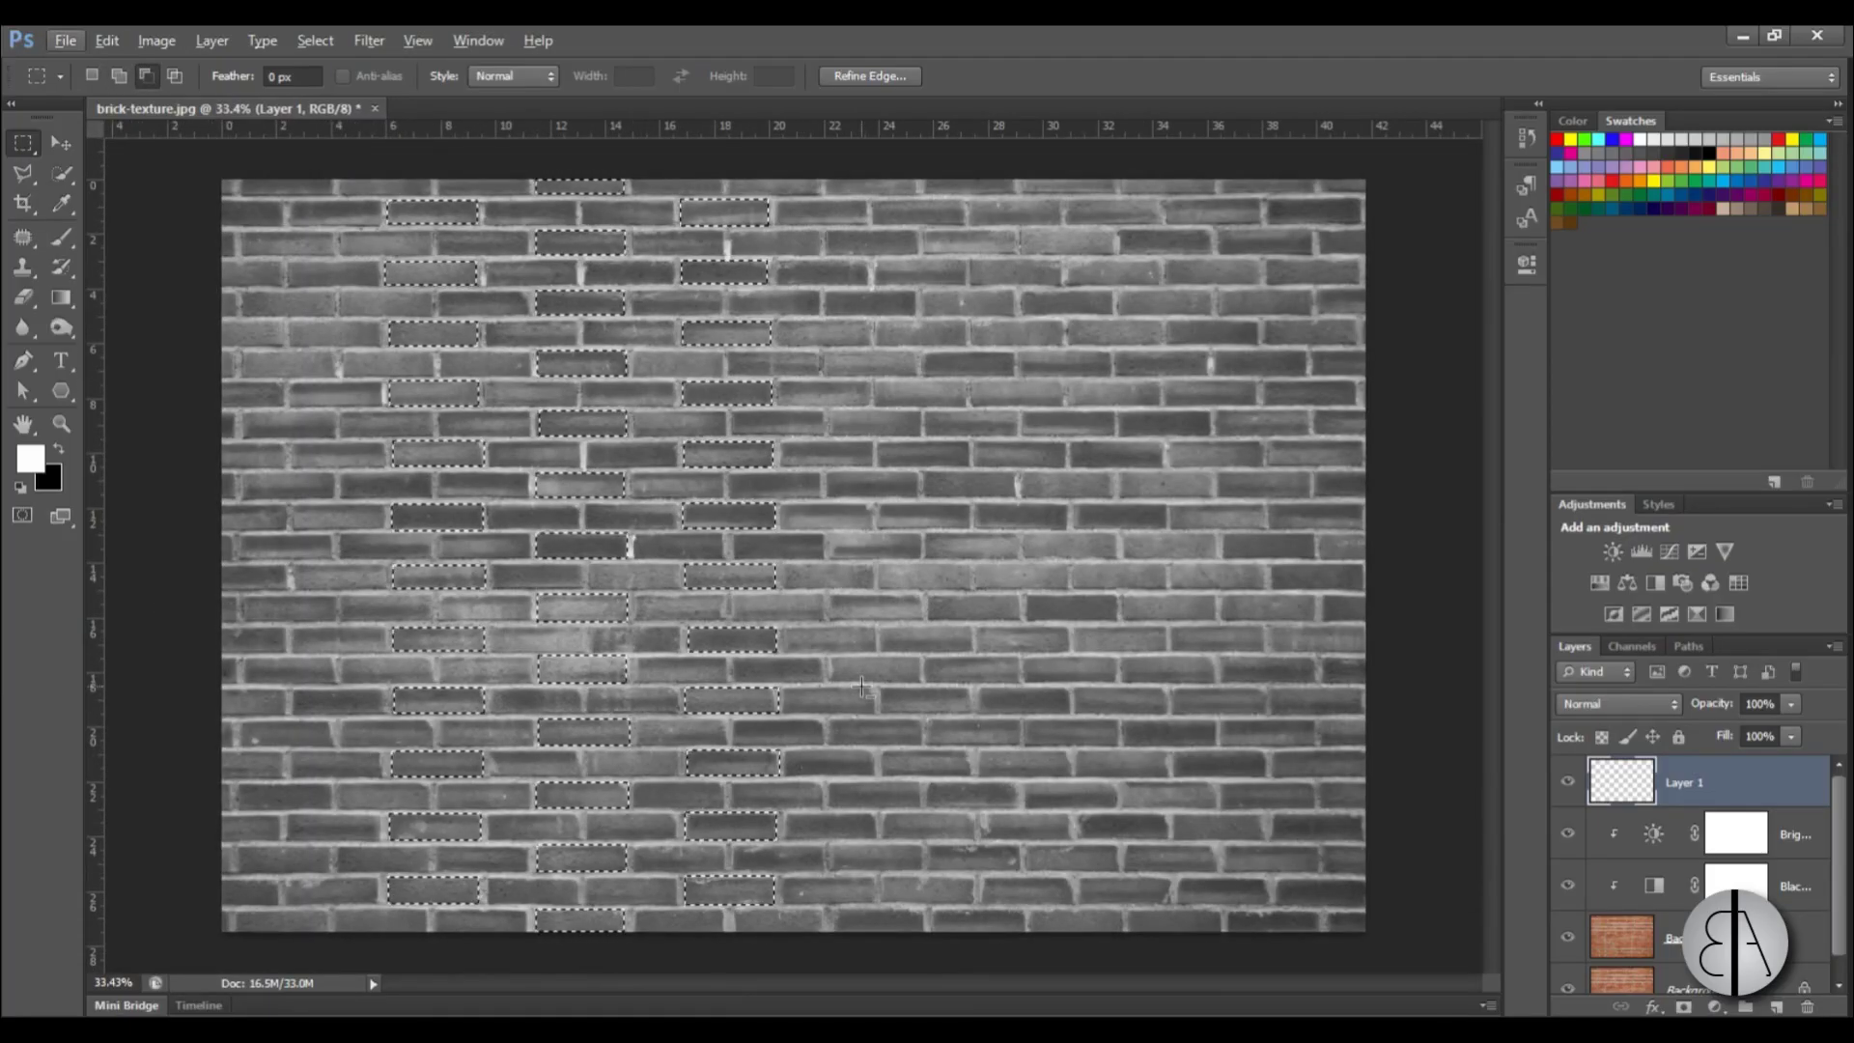
{"action": "key", "text": "shift"}
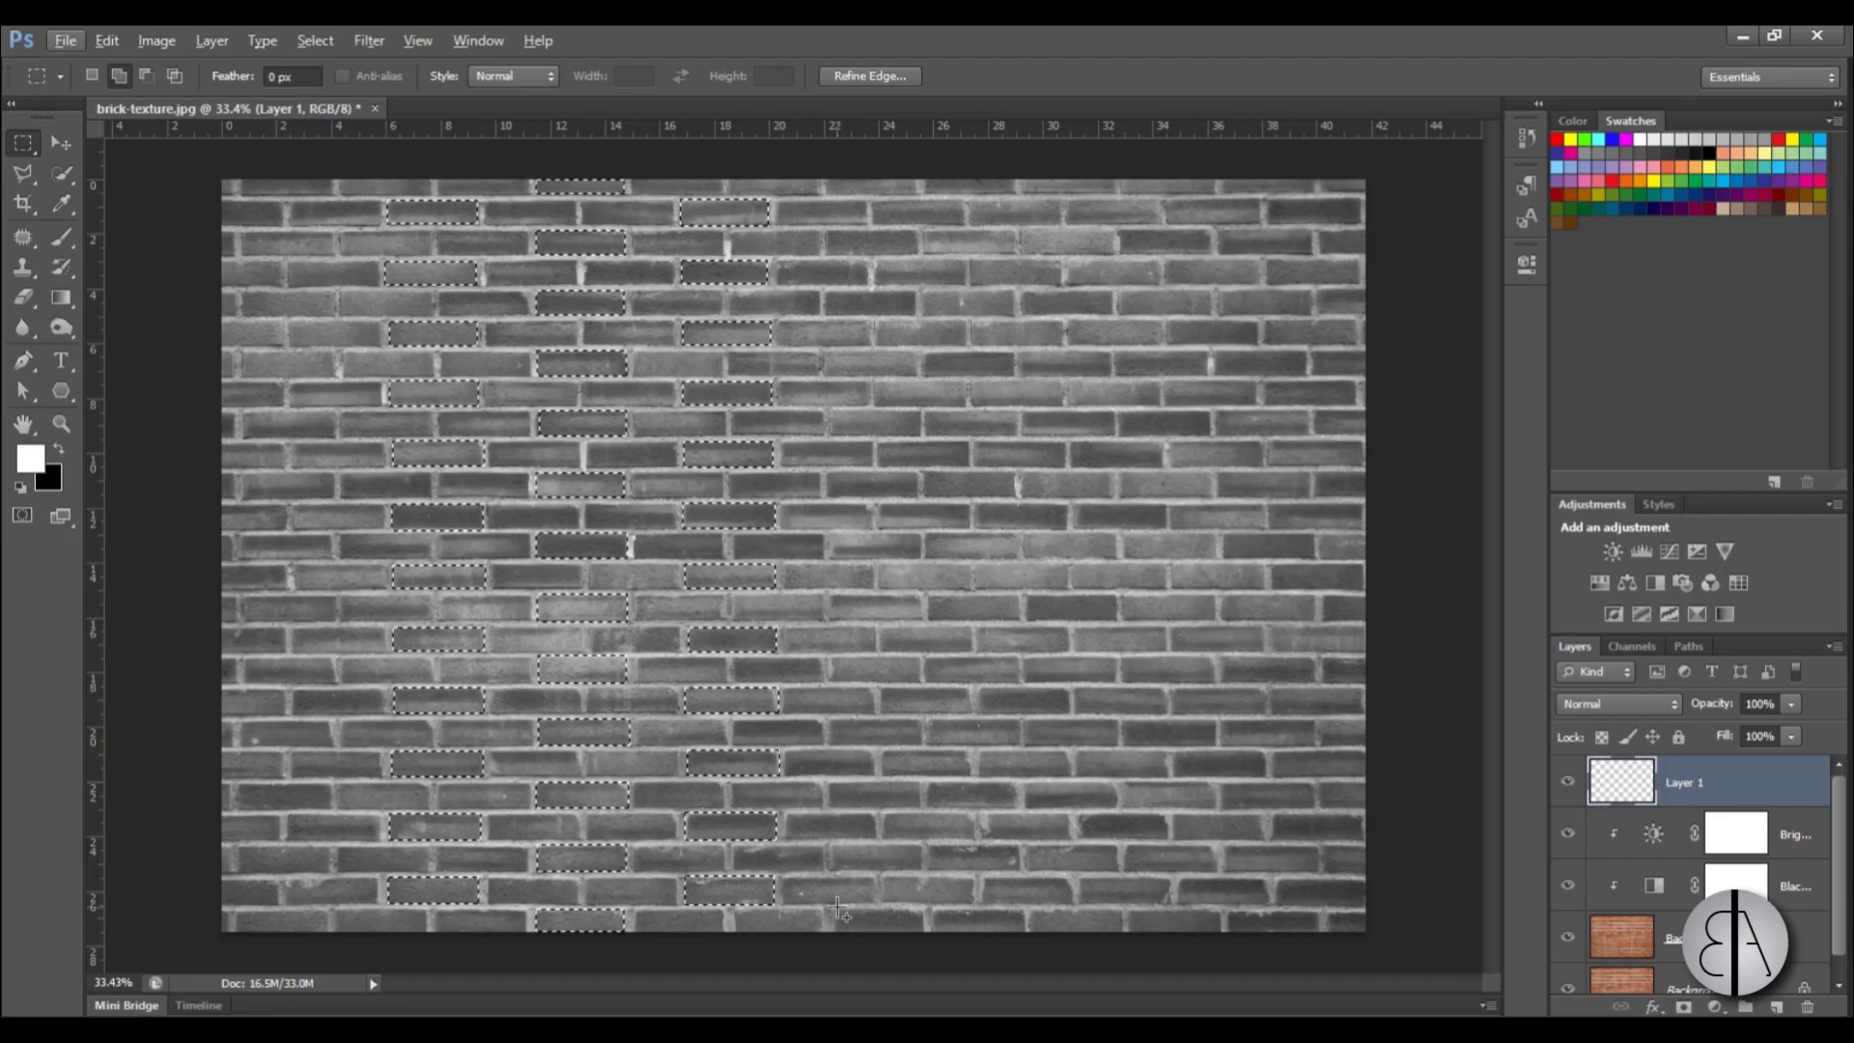
- Fill the selected bricks on Layer 1 with black
{"action": "right_click", "coordinate": [504, 378]}
{"action": "left_click", "coordinate": [644, 712]}
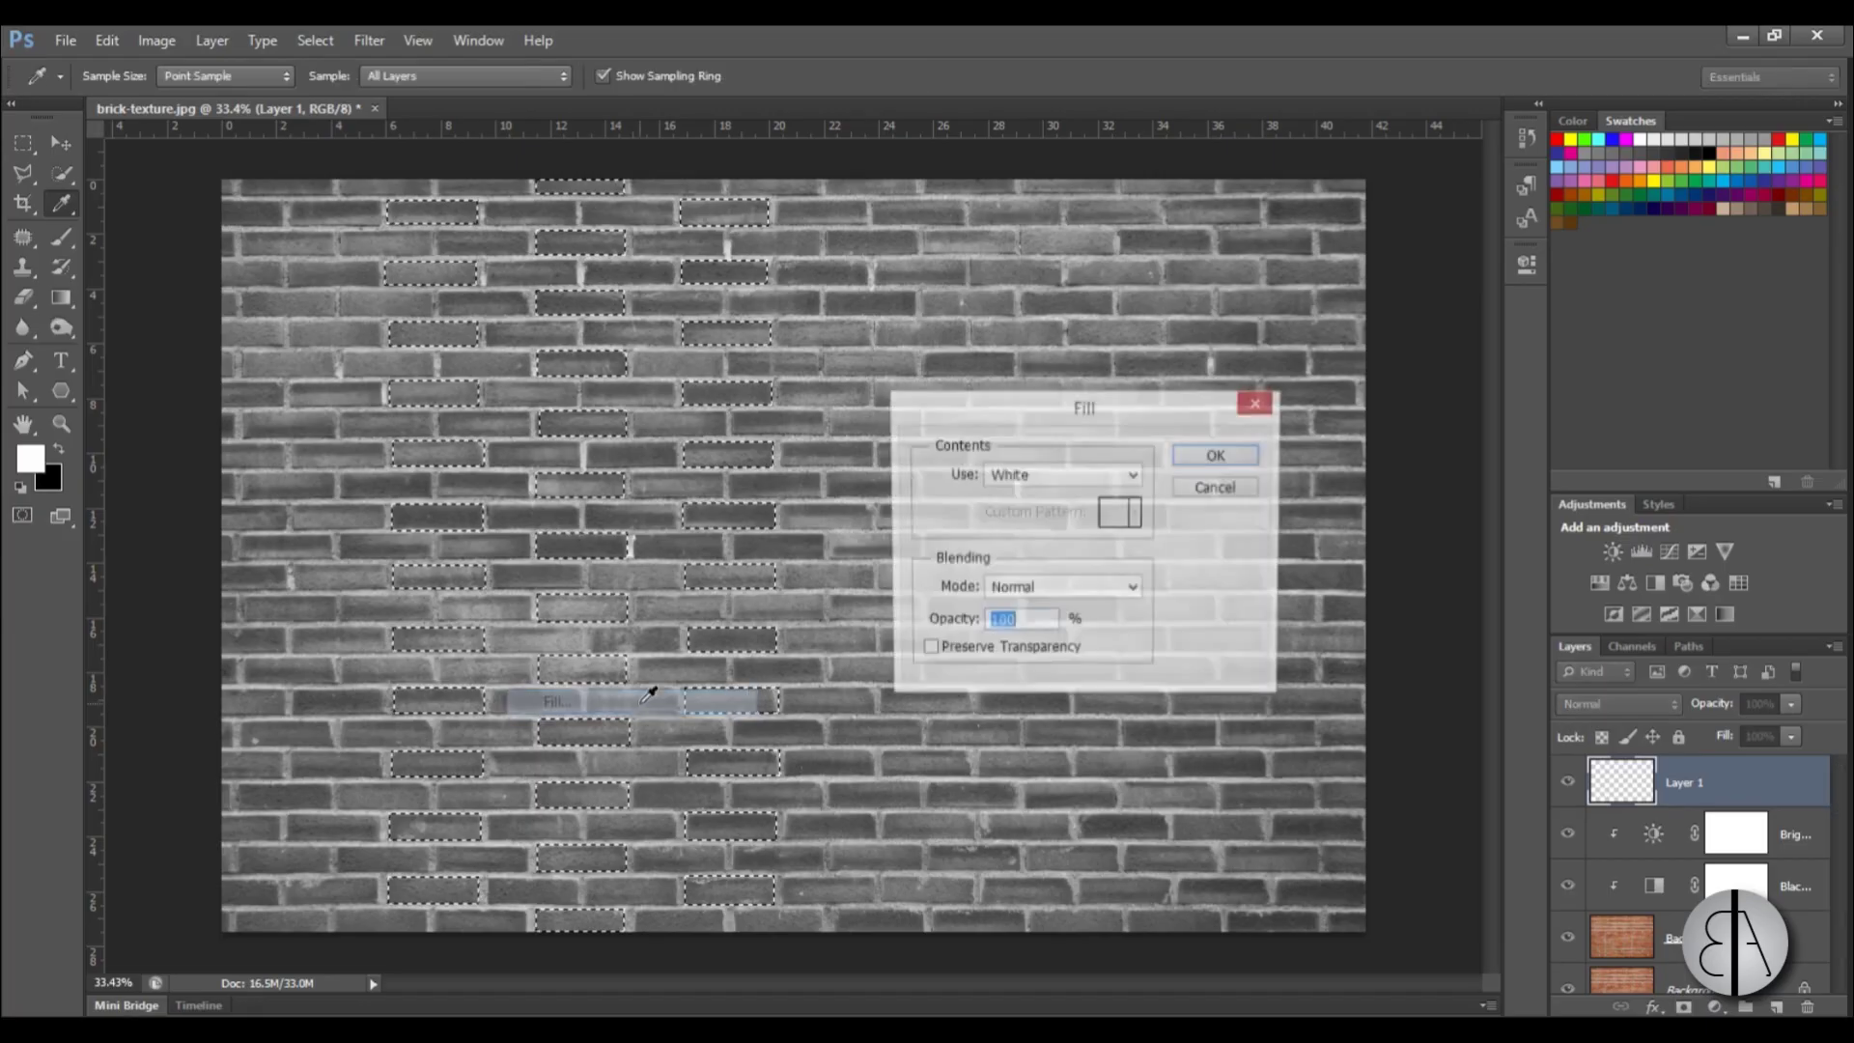
{"action": "left_click", "coordinate": [1087, 476]}
{"action": "left_click", "coordinate": [1029, 643]}
{"action": "left_click", "coordinate": [1214, 464]}
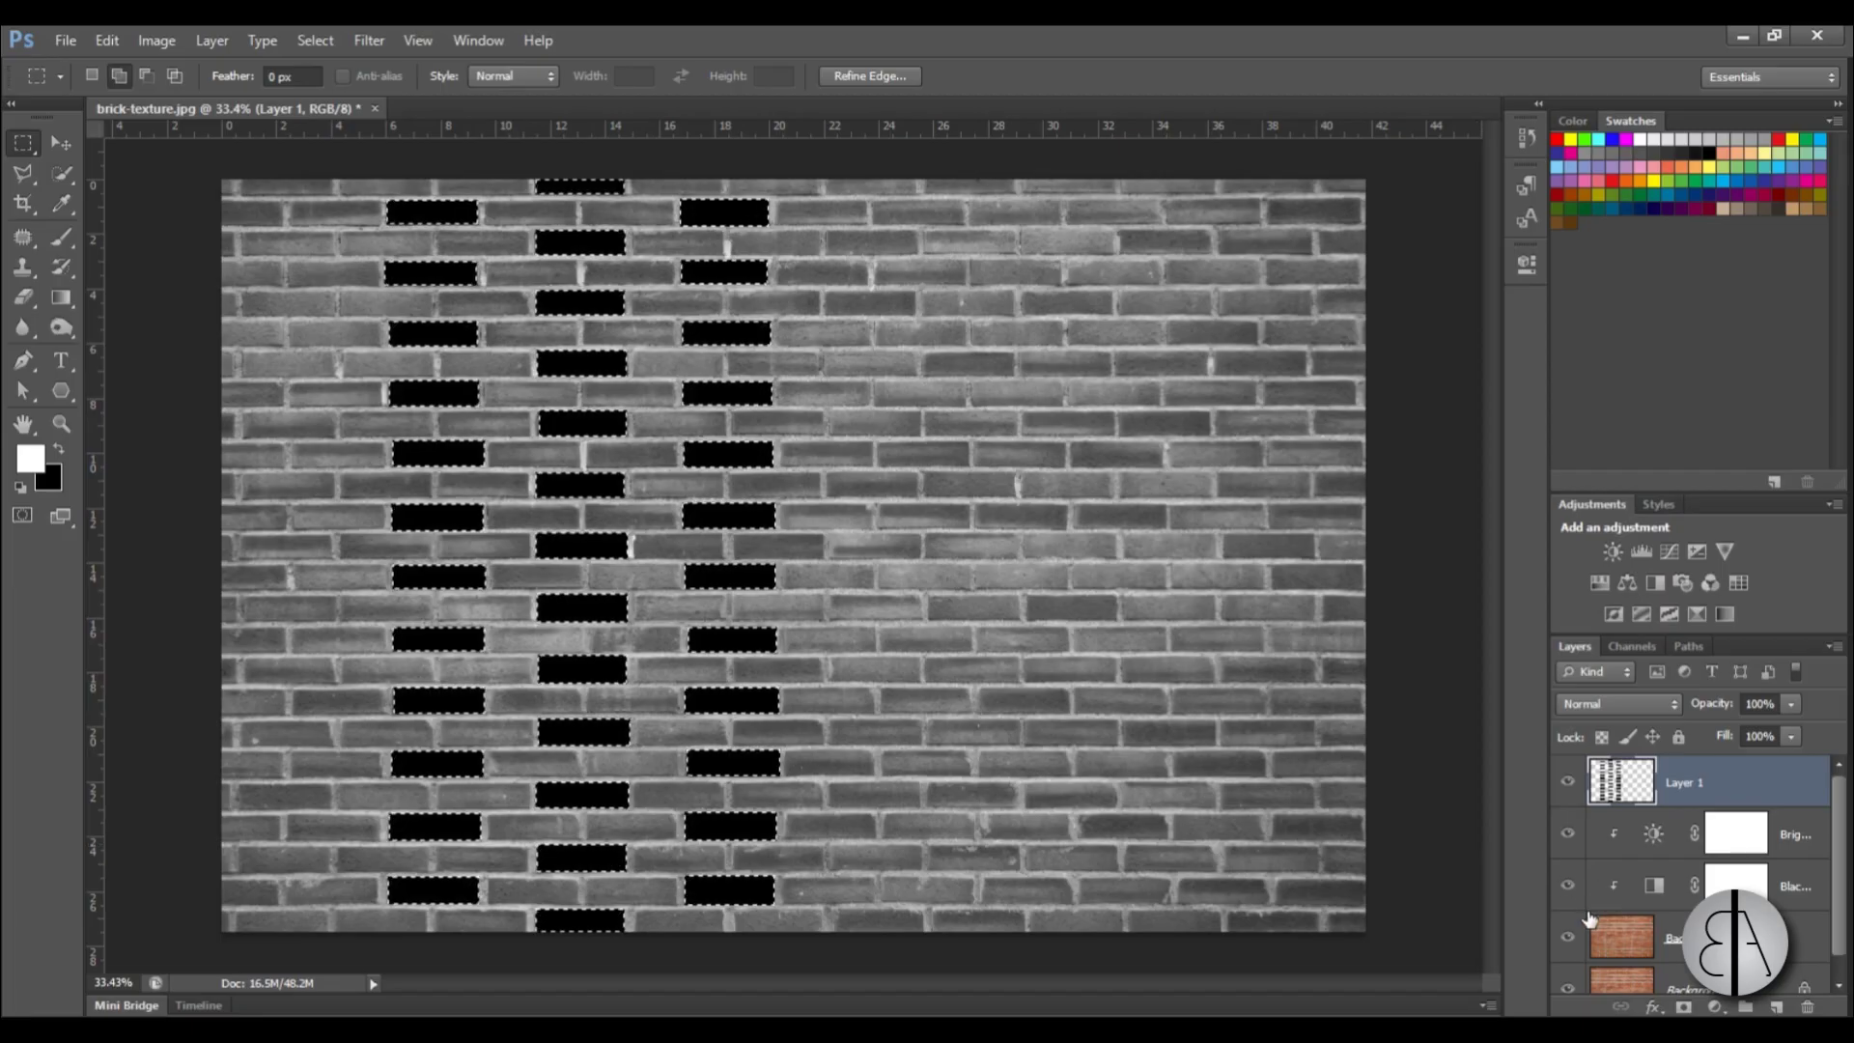
- Hide the Background layer, deselect, and Magic Wand-select the transparent area around the bricks
{"action": "left_click", "coordinate": [1566, 981]}
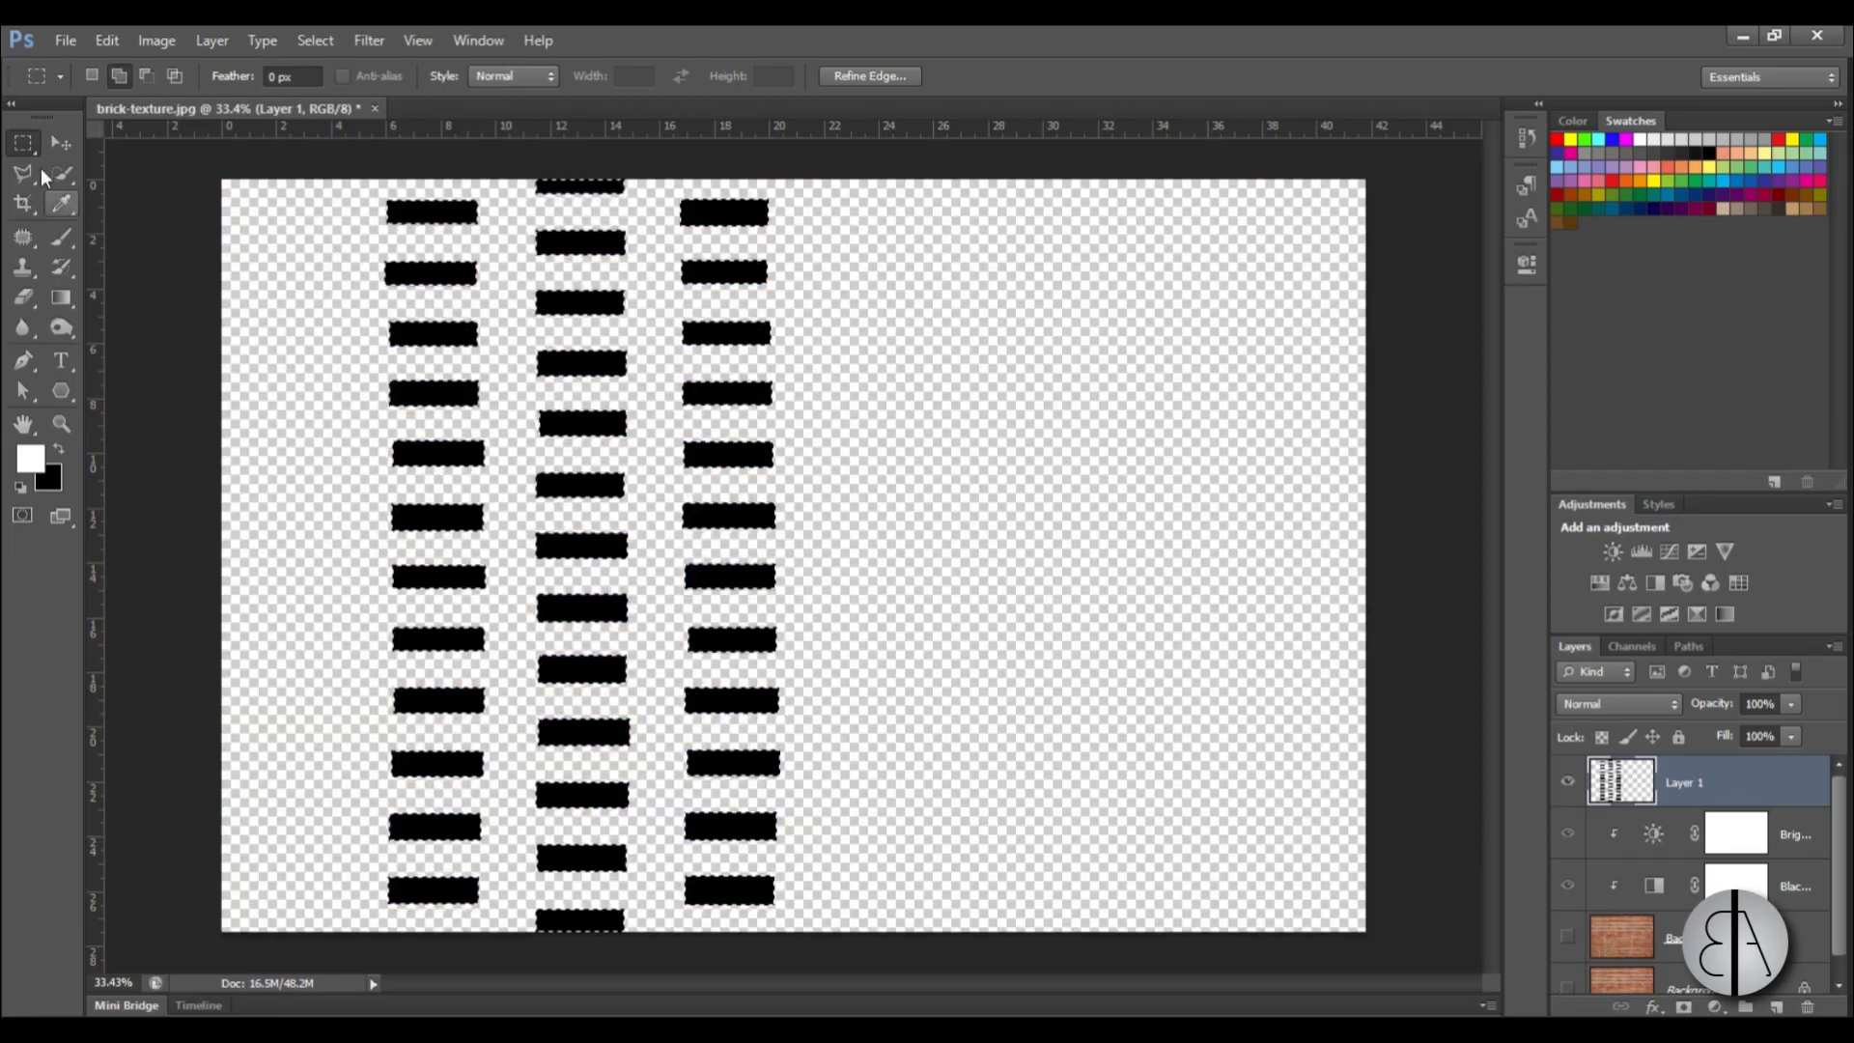
{"action": "left_click", "coordinate": [547, 421]}
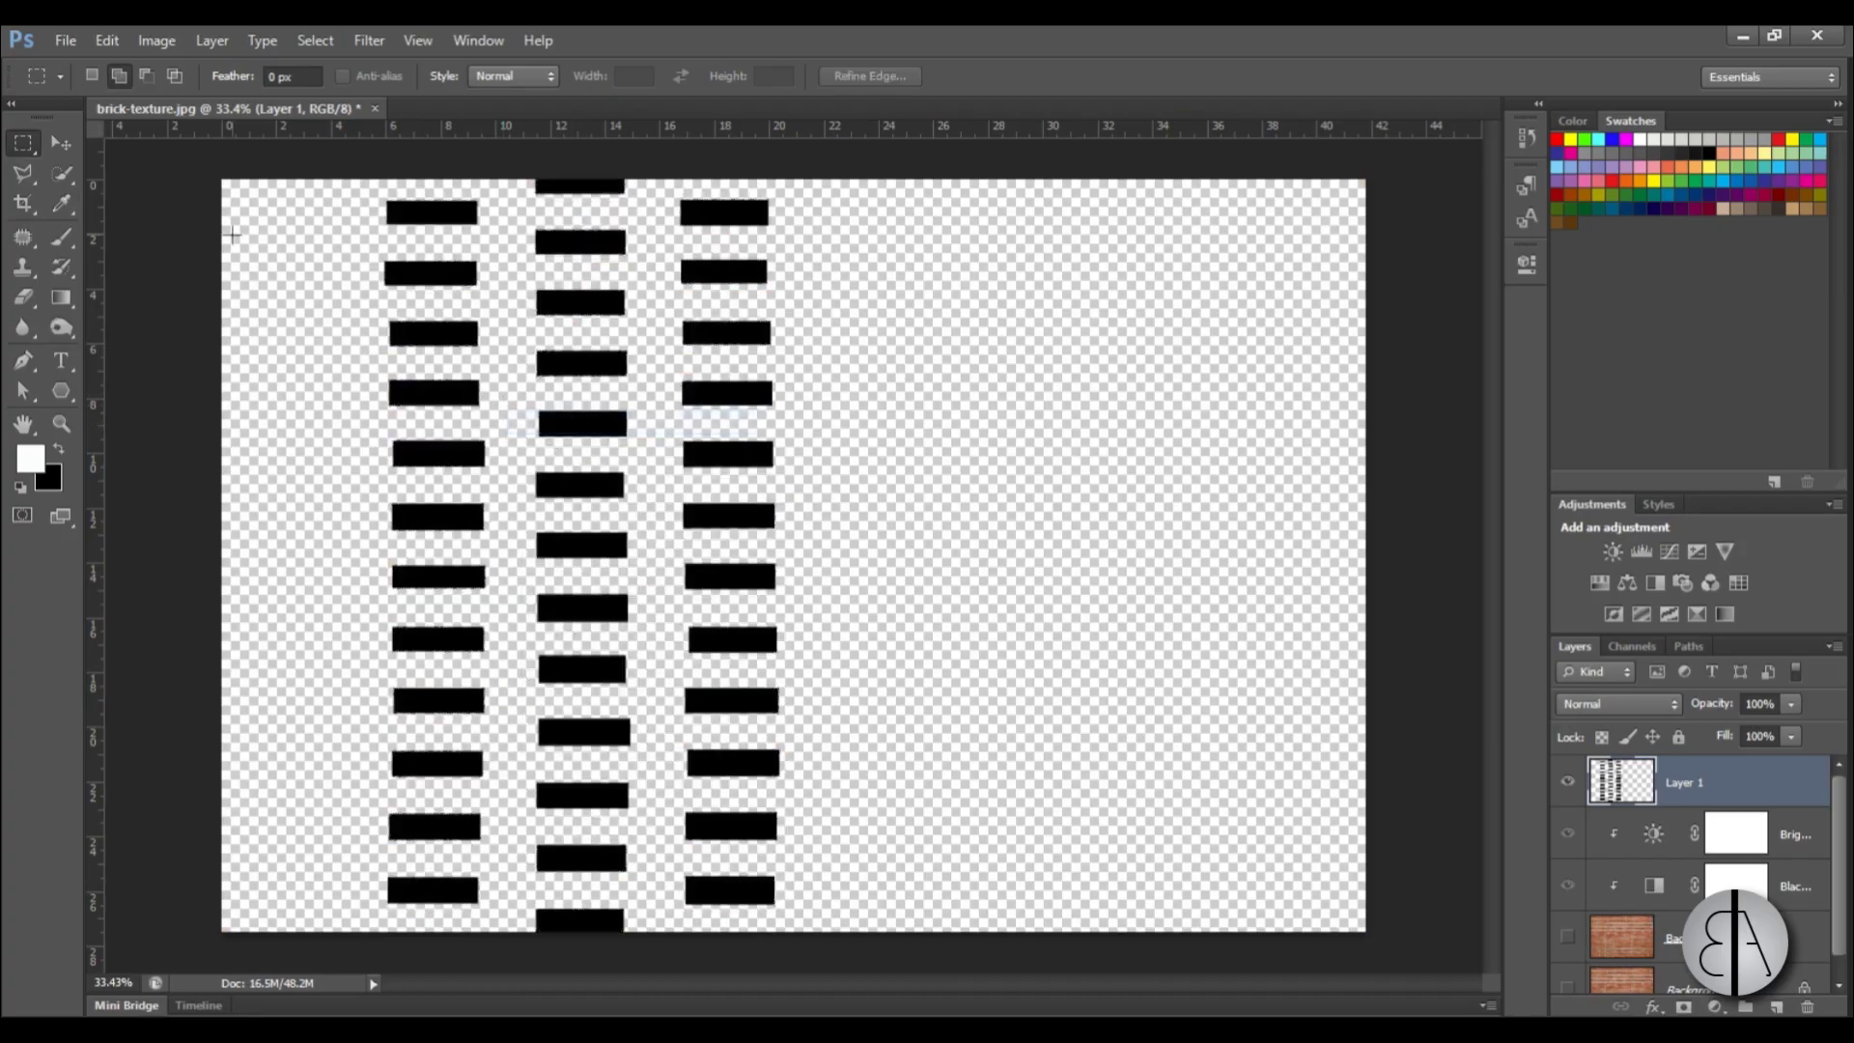
{"action": "right_click", "coordinate": [60, 177]}
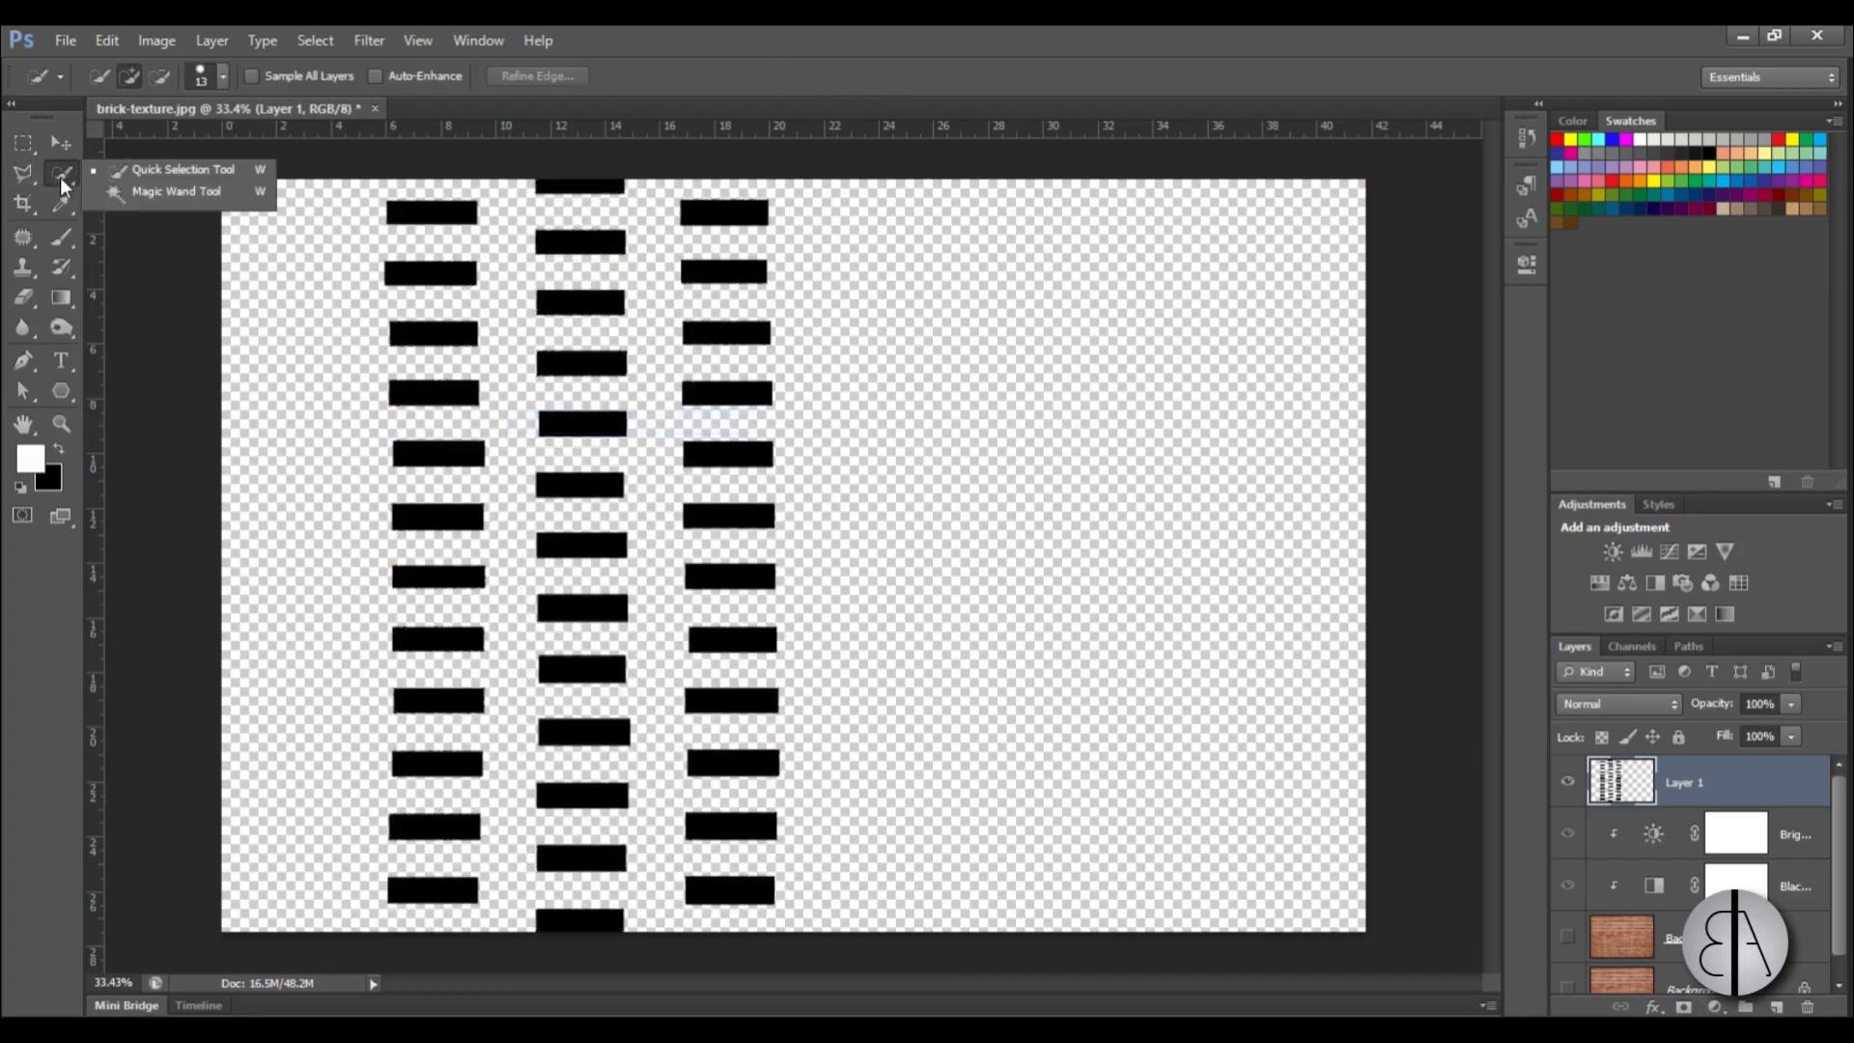
{"action": "left_click", "coordinate": [144, 193]}
{"action": "left_click", "coordinate": [828, 424]}
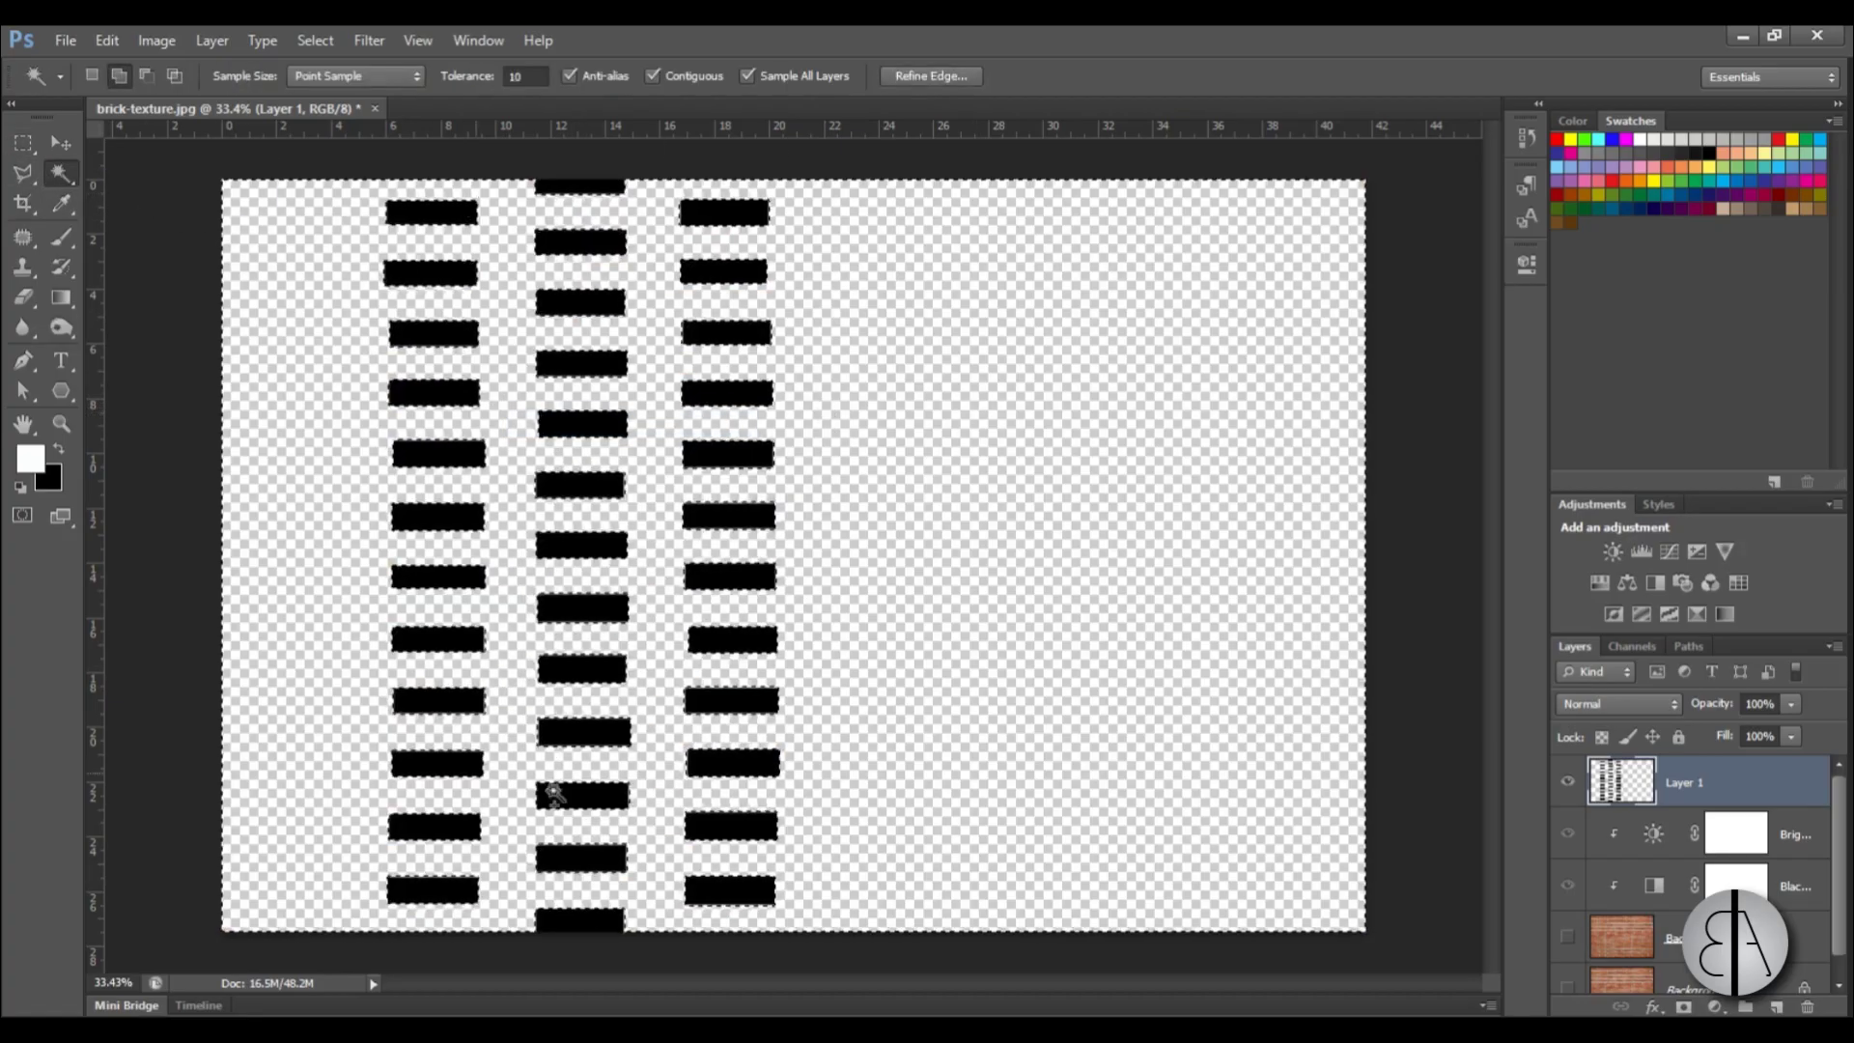
- Fill the selected transparent area with white
{"action": "right_click", "coordinate": [845, 455]}
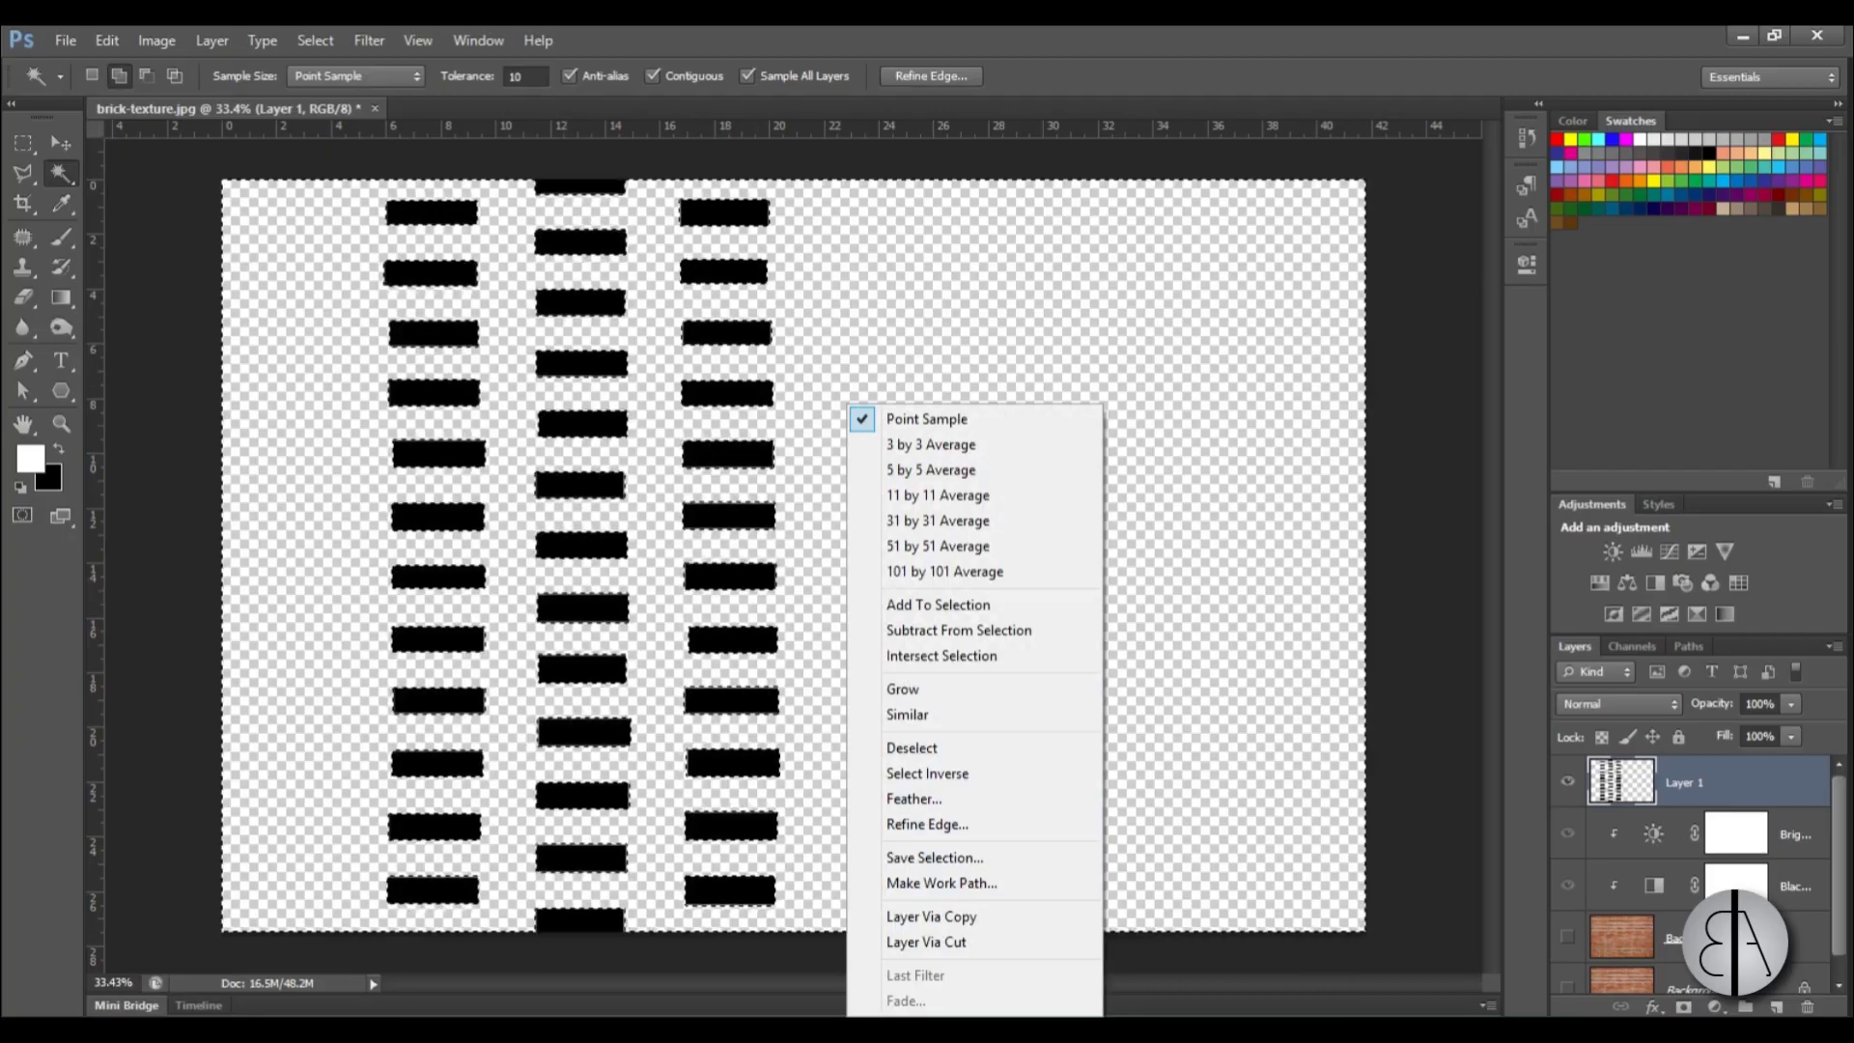
{"action": "left_click", "coordinate": [23, 143]}
{"action": "left_click", "coordinate": [24, 143]}
{"action": "right_click", "coordinate": [533, 386]}
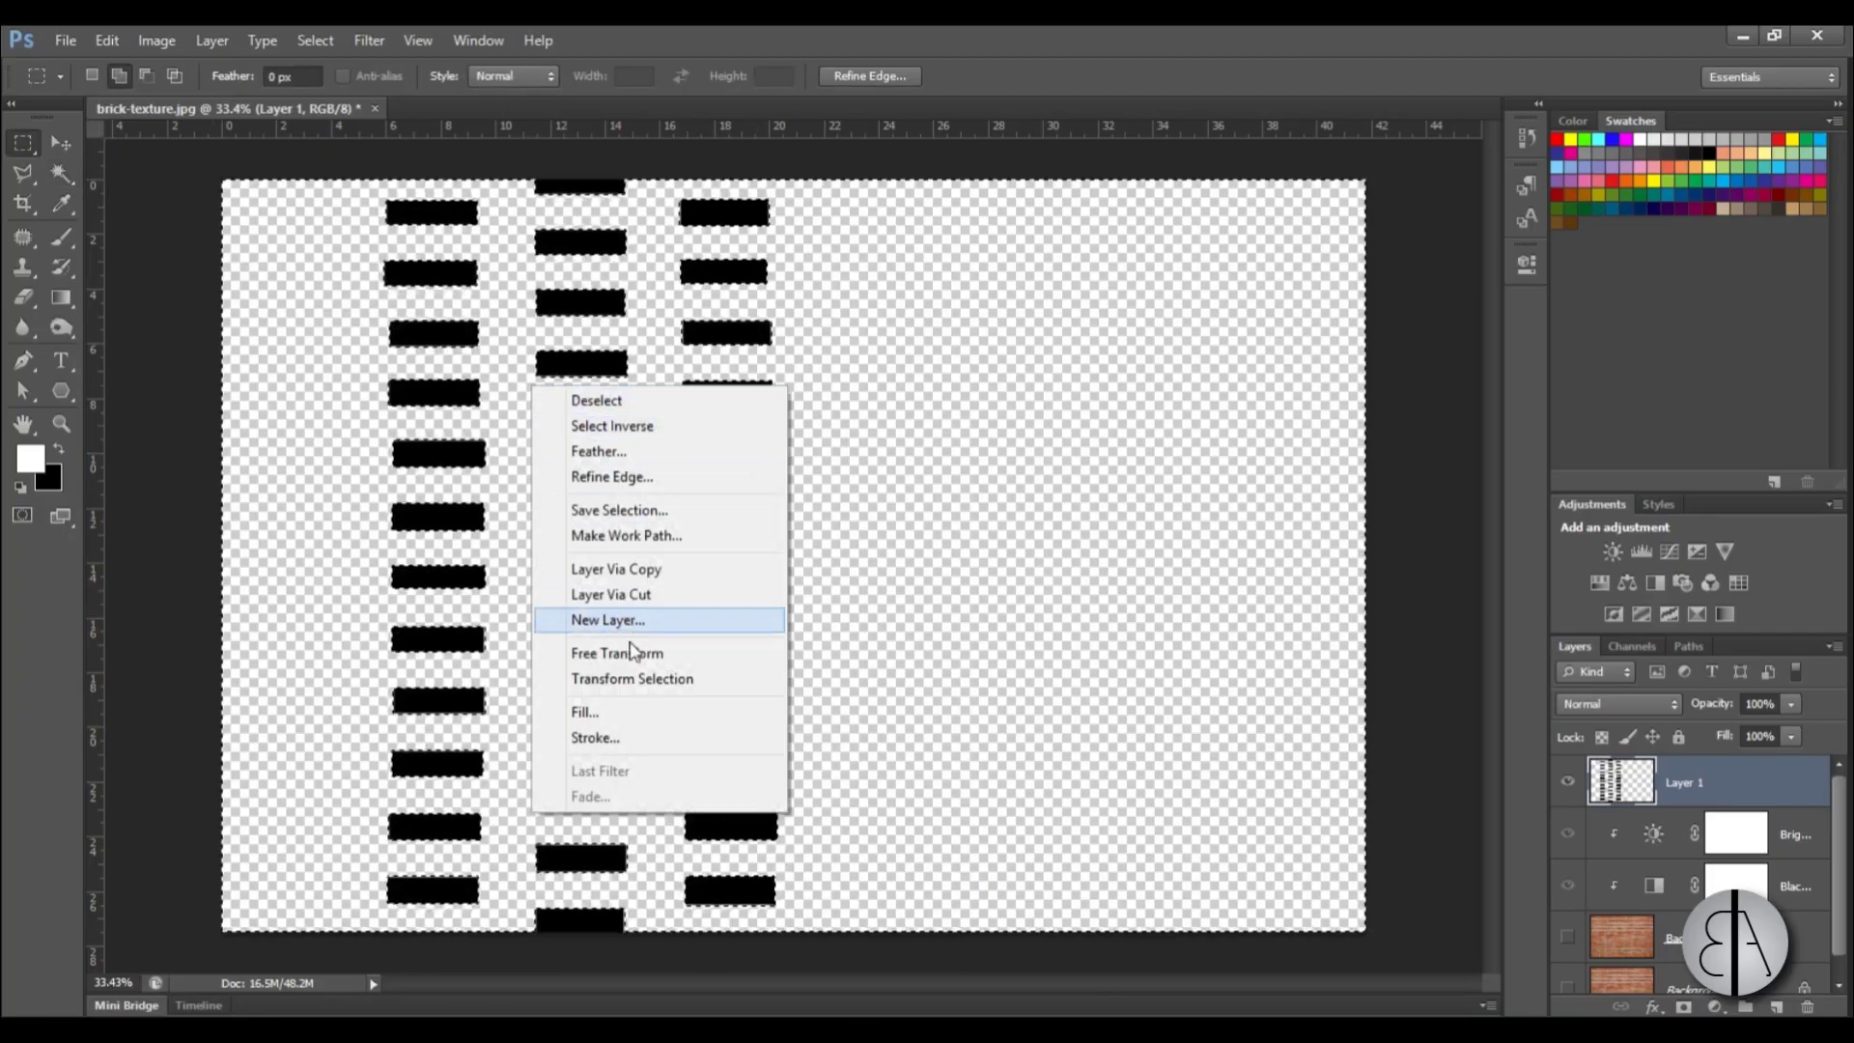
{"action": "left_click", "coordinate": [595, 712]}
{"action": "left_click", "coordinate": [1058, 475]}
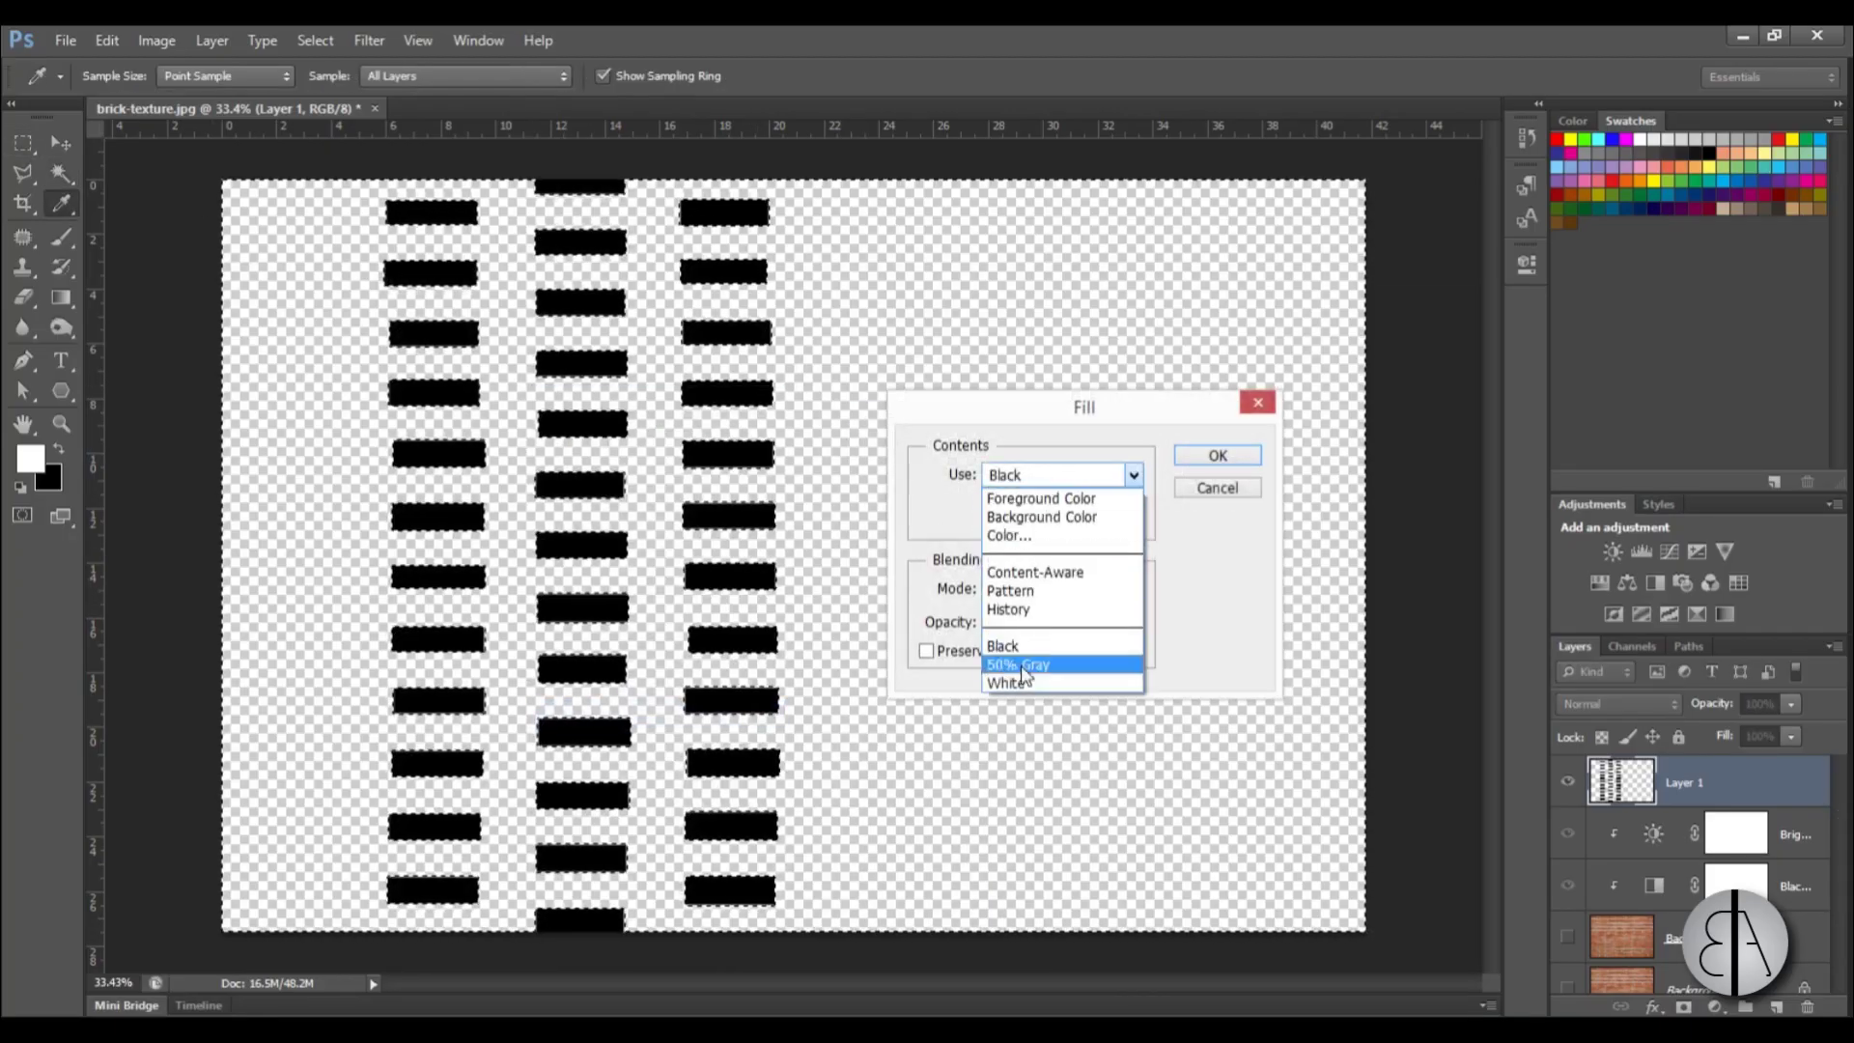
{"action": "left_click", "coordinate": [1022, 682]}
{"action": "left_click", "coordinate": [1214, 456]}
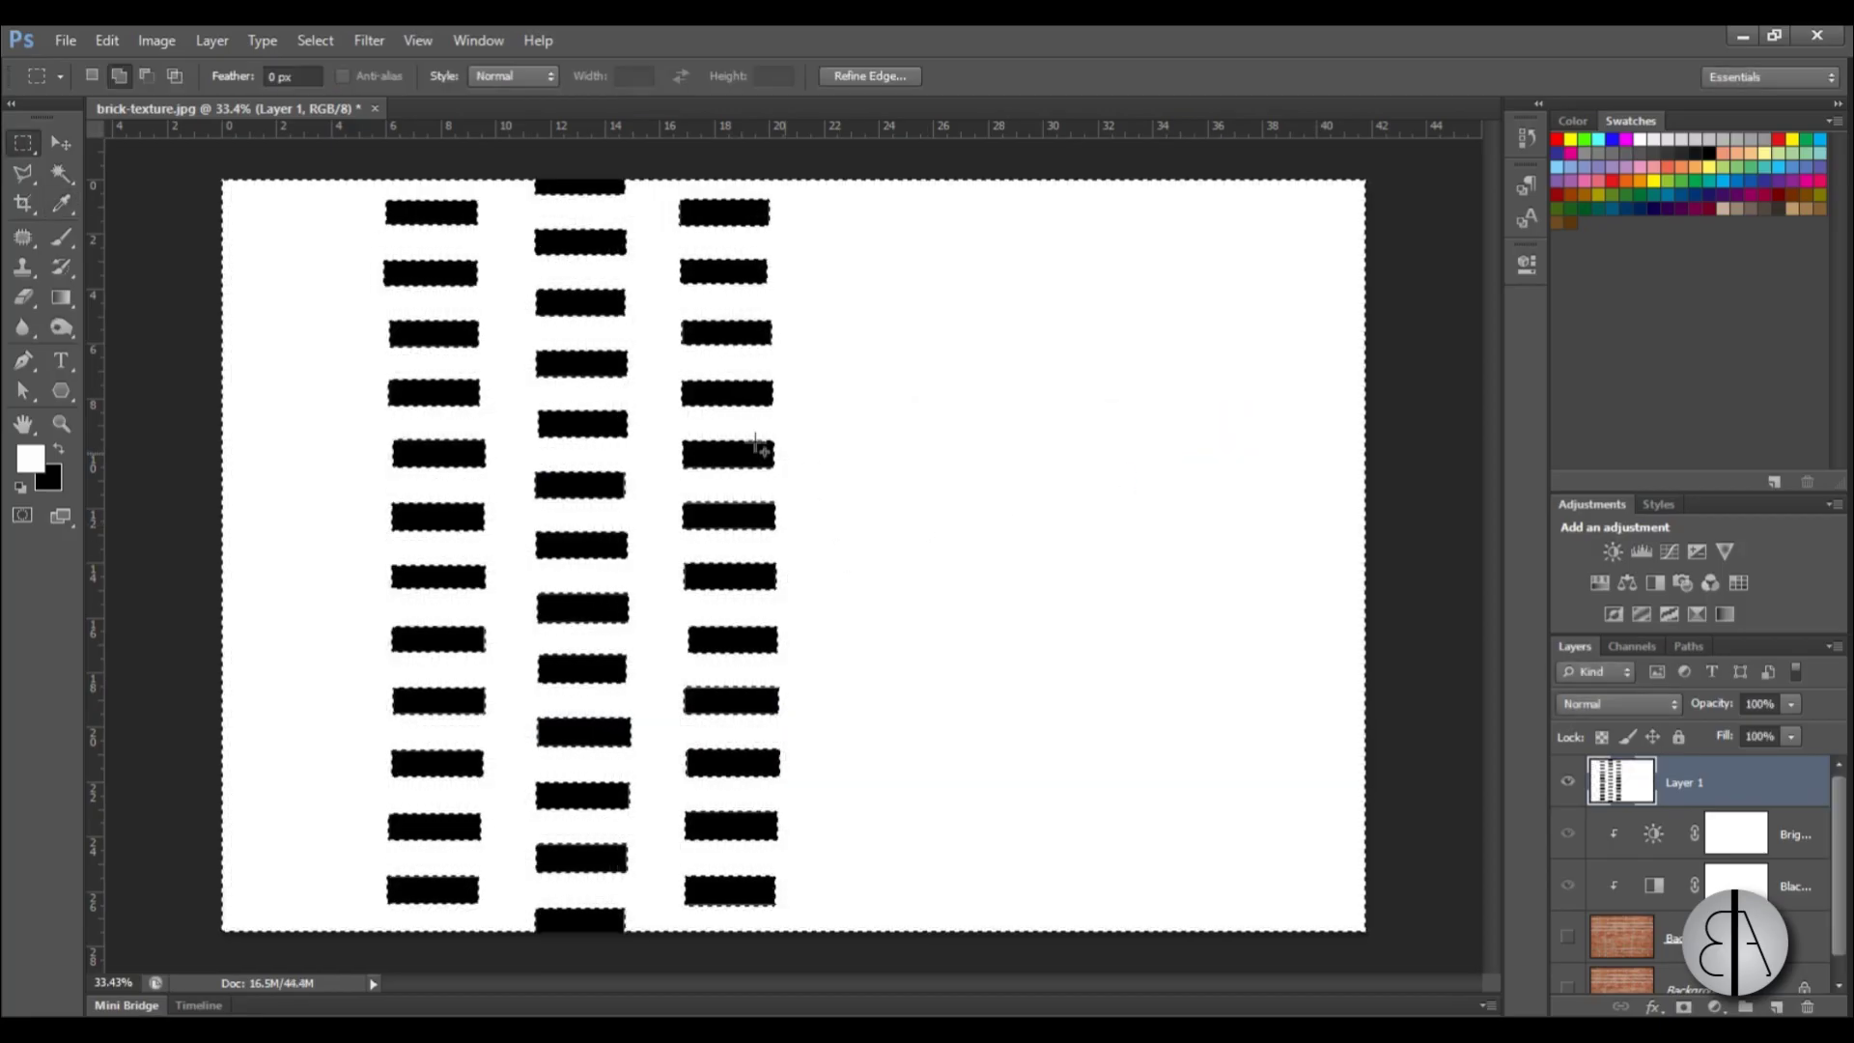
- Deselect, show the Background layer, and check alignment by fading Layer 1 to 45% and back
{"action": "right_click", "coordinate": [489, 350]}
{"action": "left_click", "coordinate": [541, 368]}
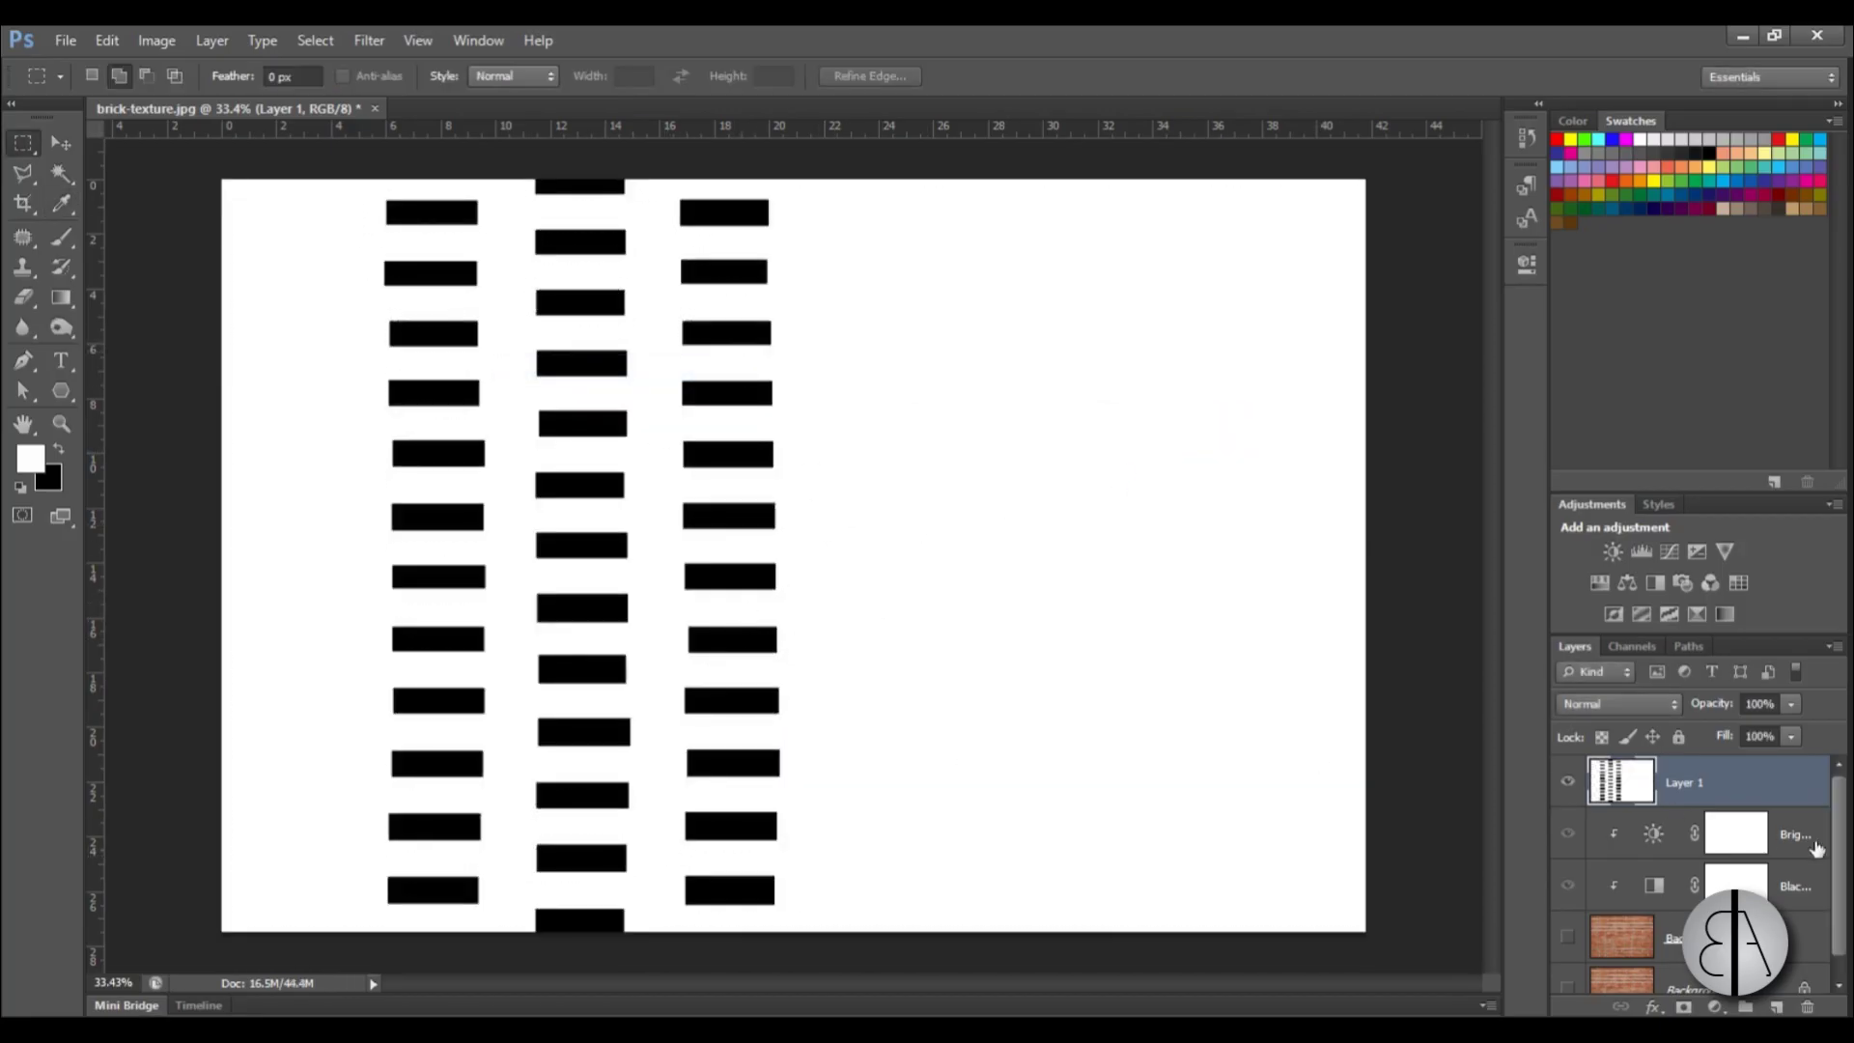
{"action": "left_click", "coordinate": [1567, 936]}
{"action": "left_click_drag", "start_coordinate": [1791, 762], "coordinate": [1717, 762]}
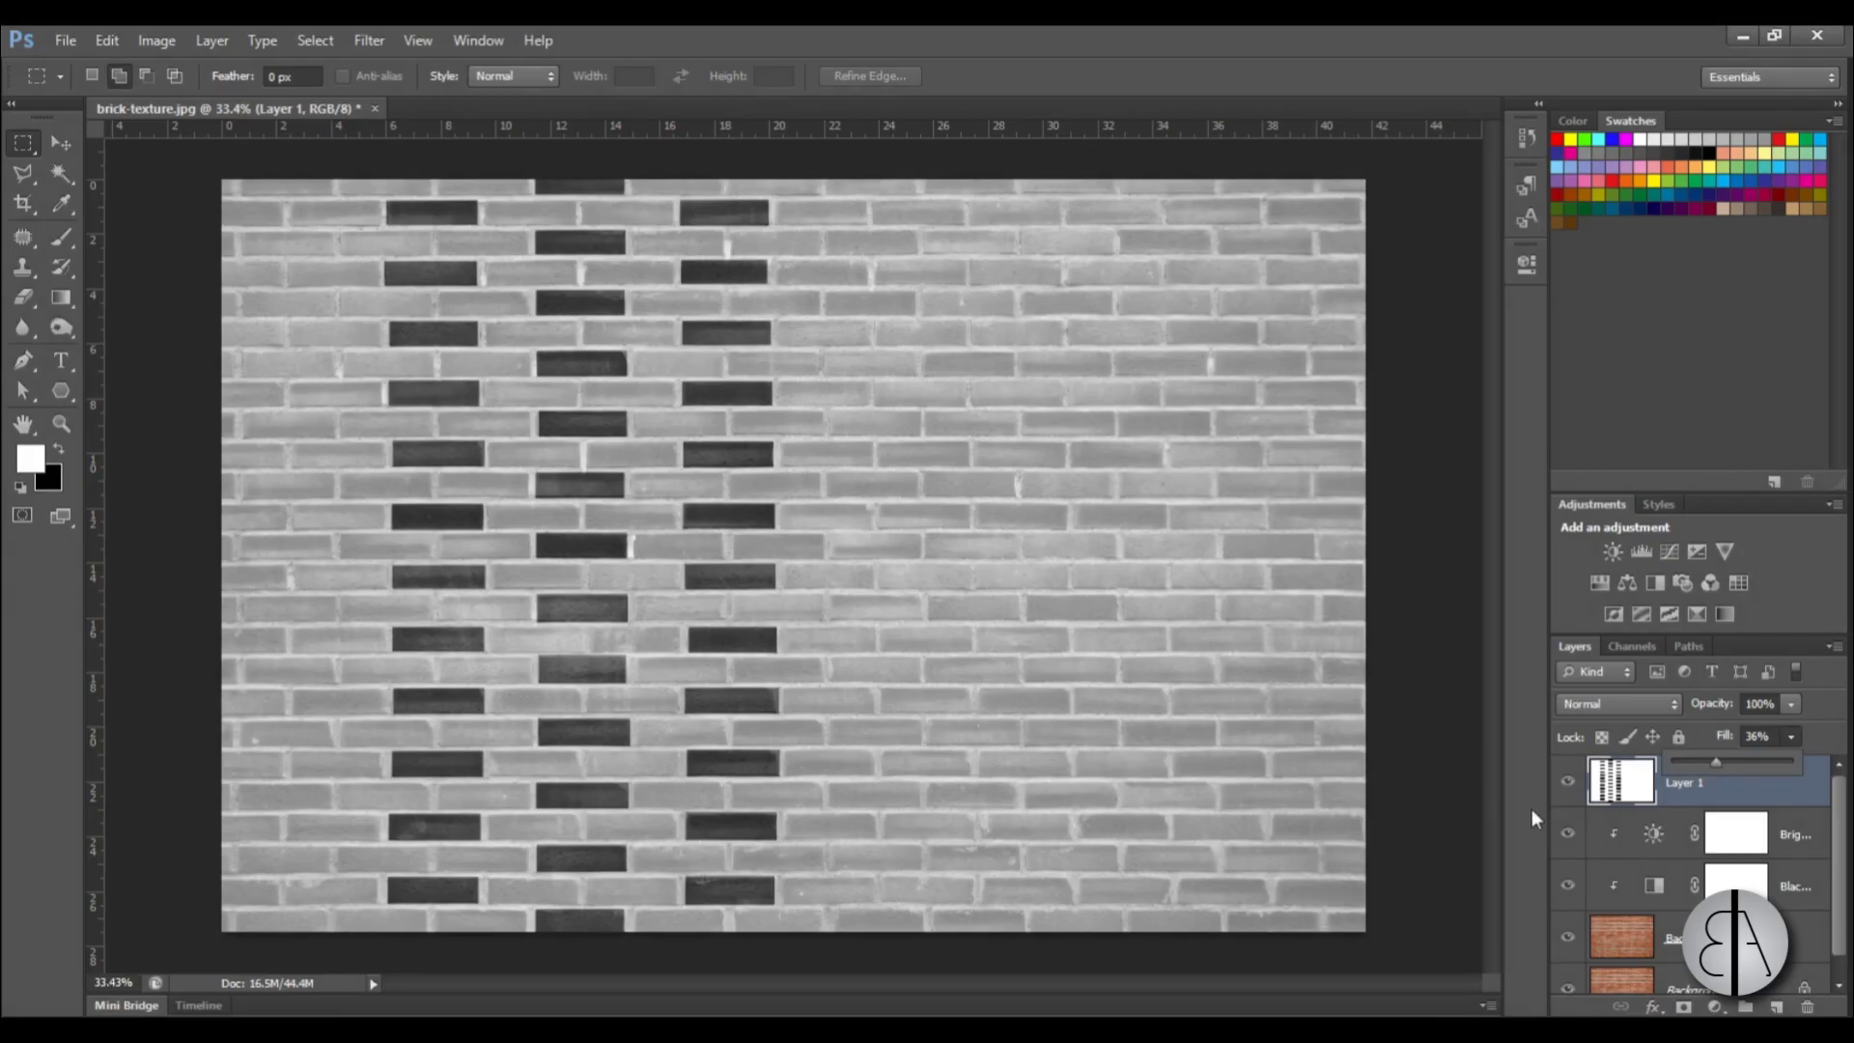
{"action": "left_click_drag", "start_coordinate": [1729, 767], "coordinate": [1823, 773]}
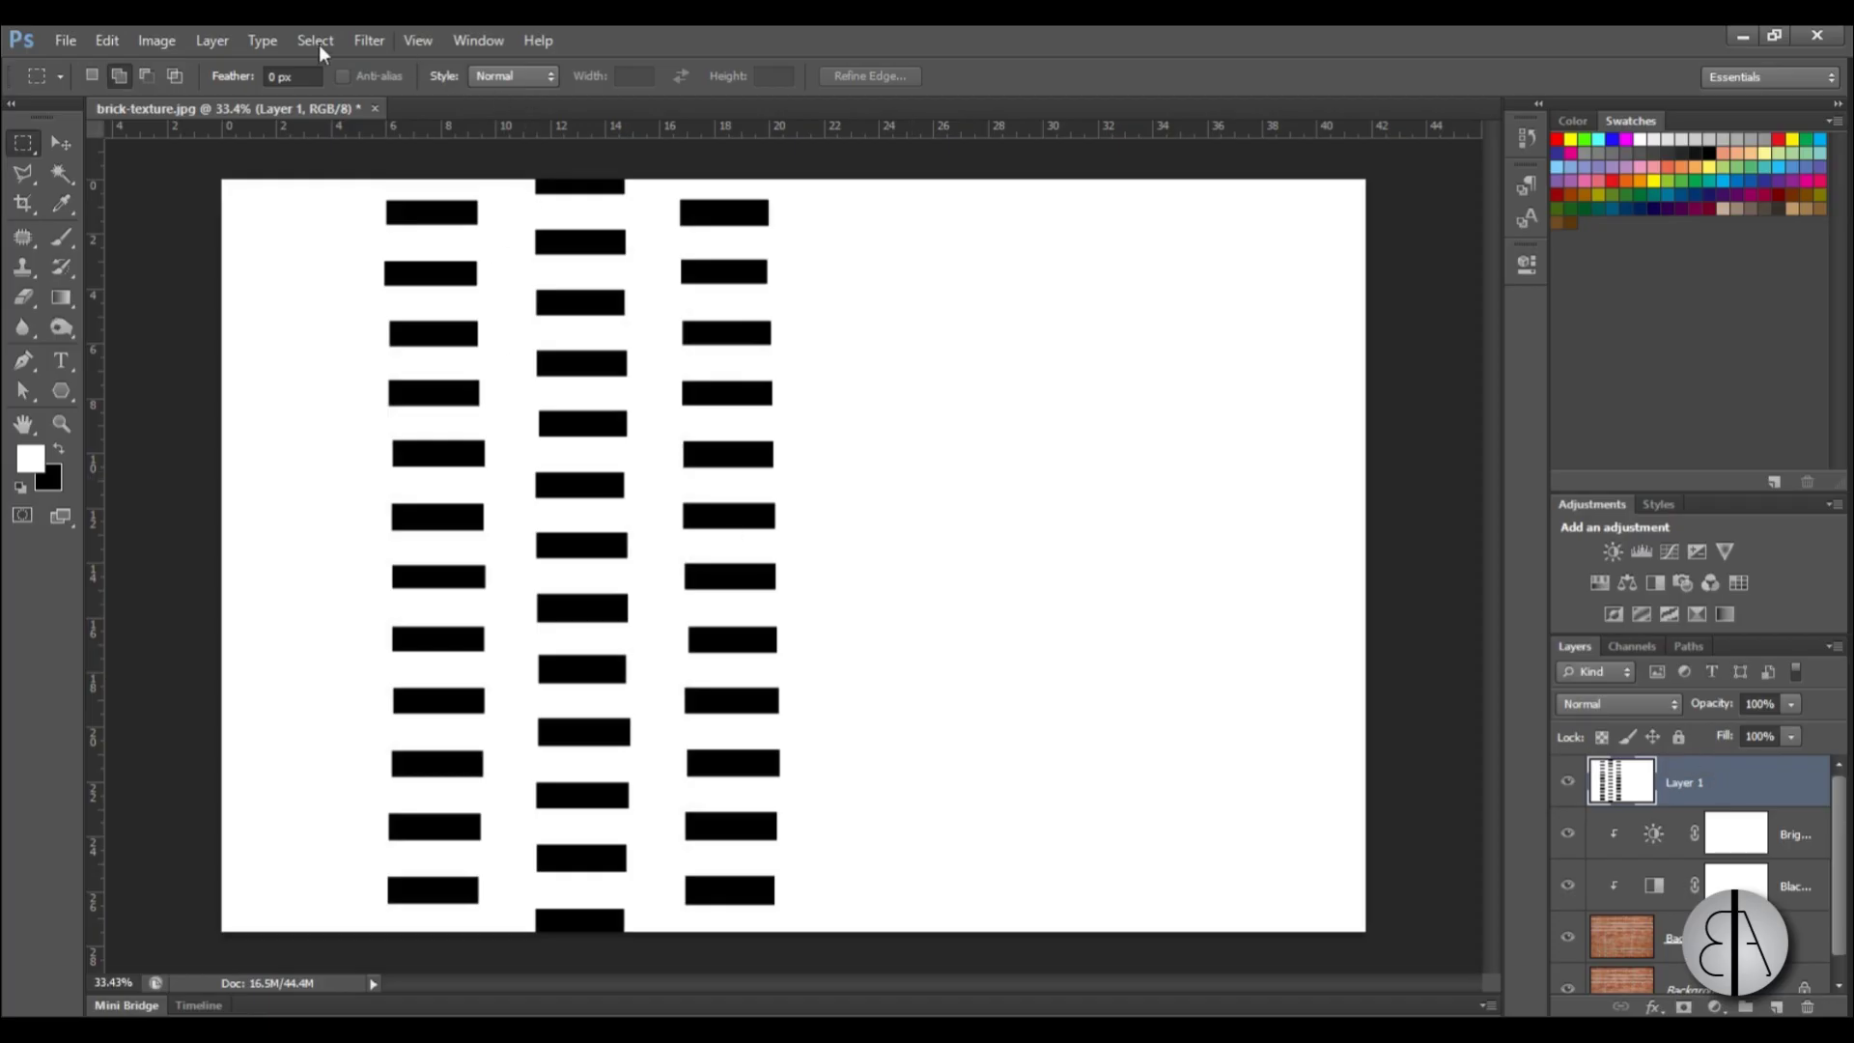
- Save the image to the Desktop as a JPEG named 'cutout map'
{"action": "left_click", "coordinate": [80, 48]}
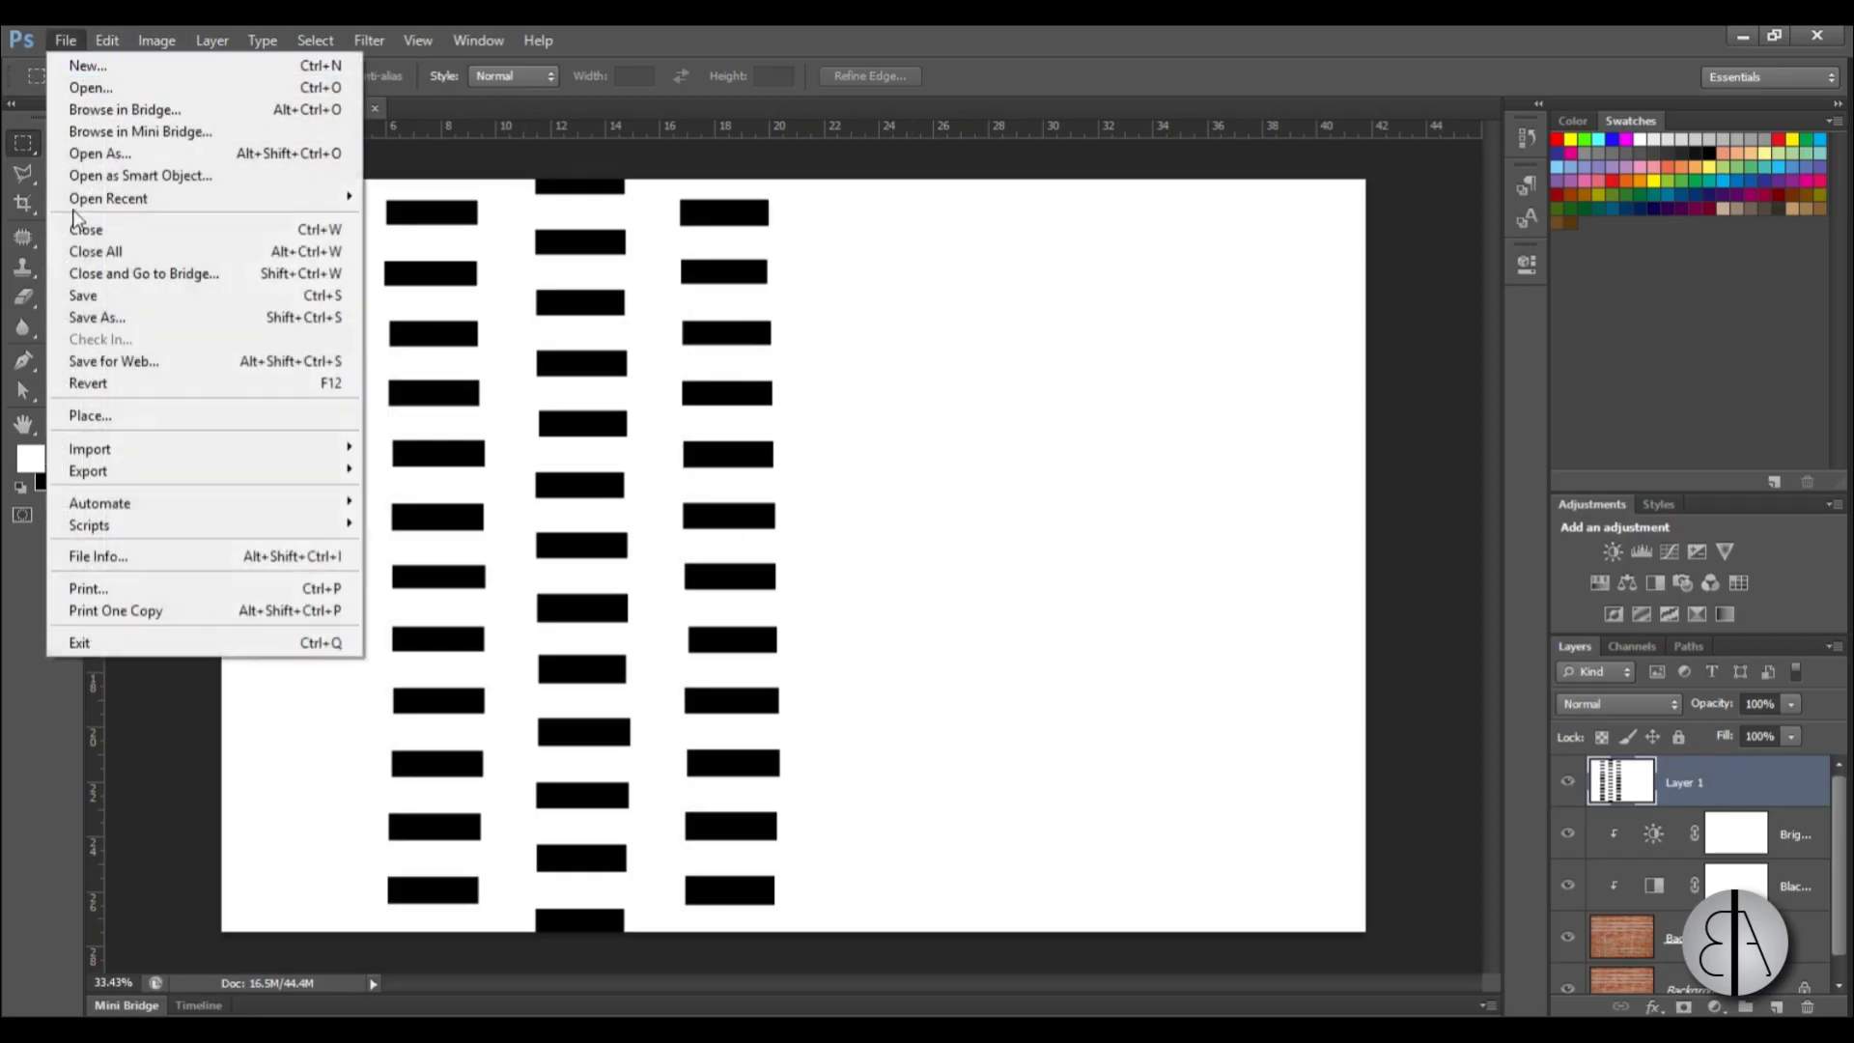
{"action": "left_click", "coordinate": [150, 321]}
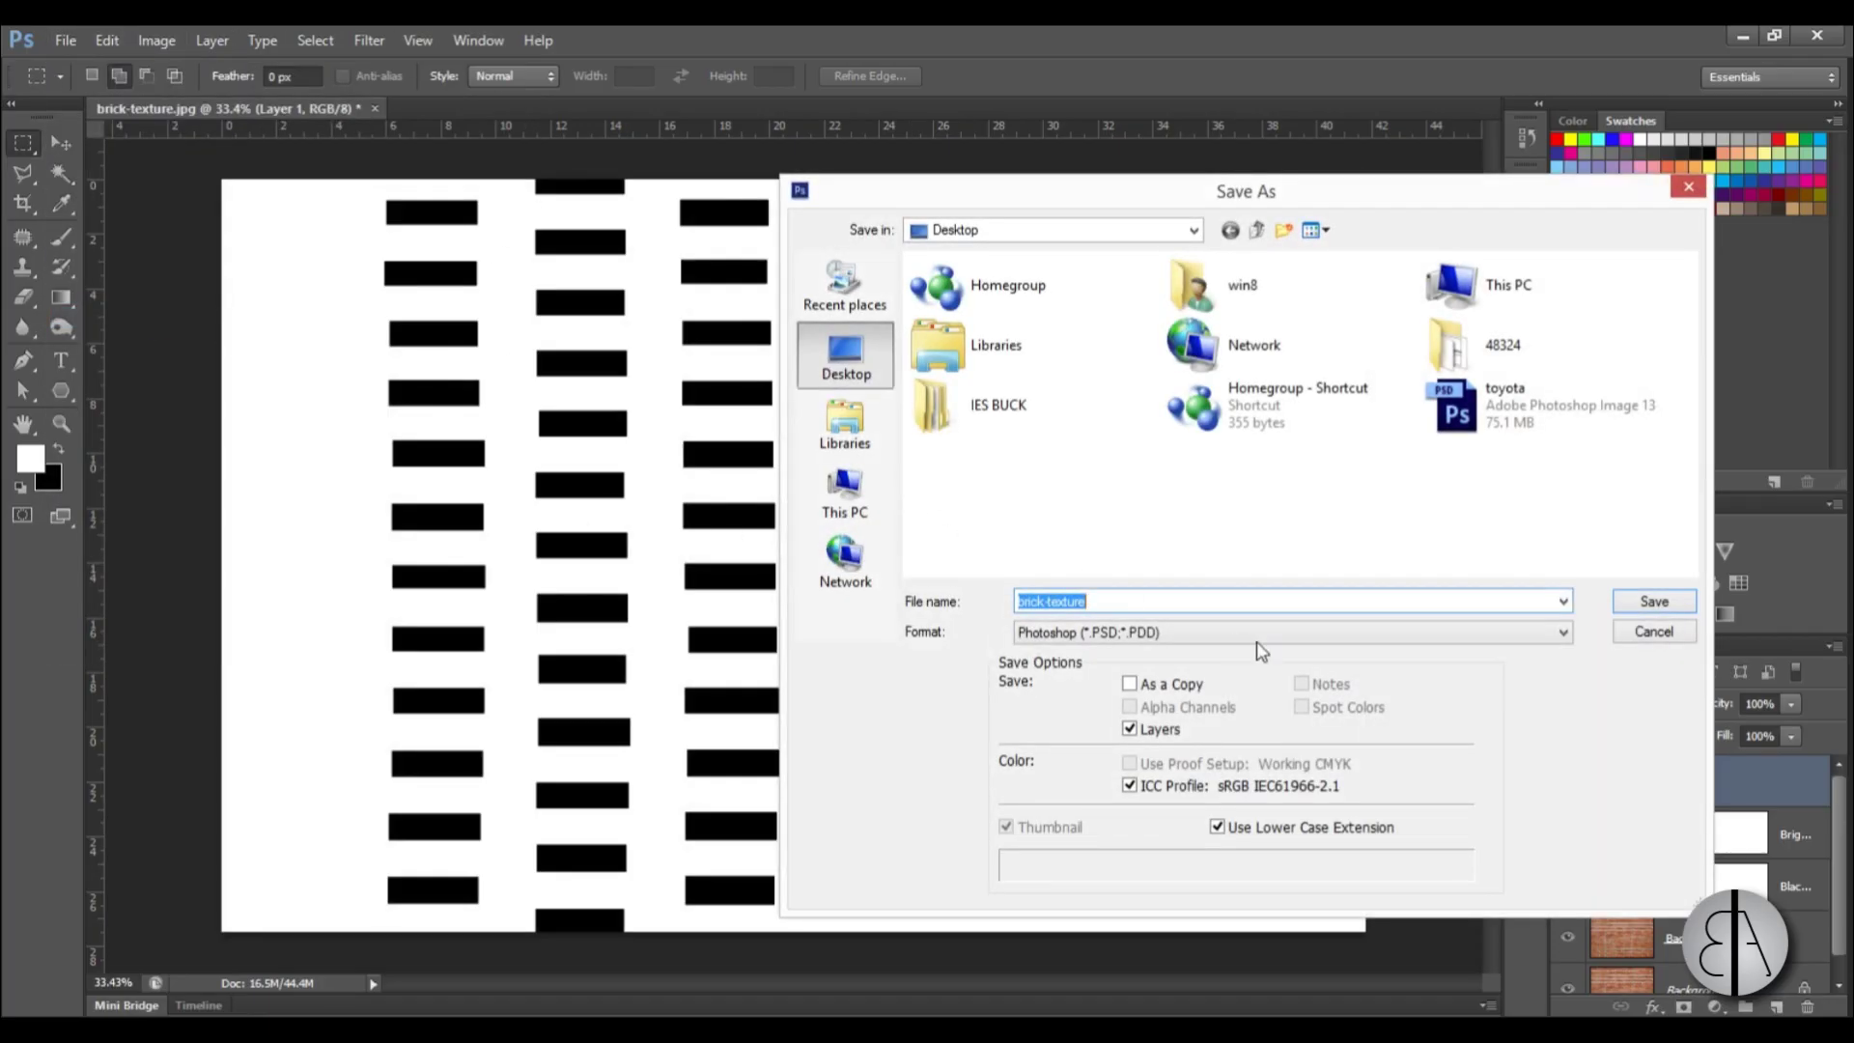
{"action": "left_click", "coordinate": [1241, 634]}
{"action": "left_click", "coordinate": [1197, 773]}
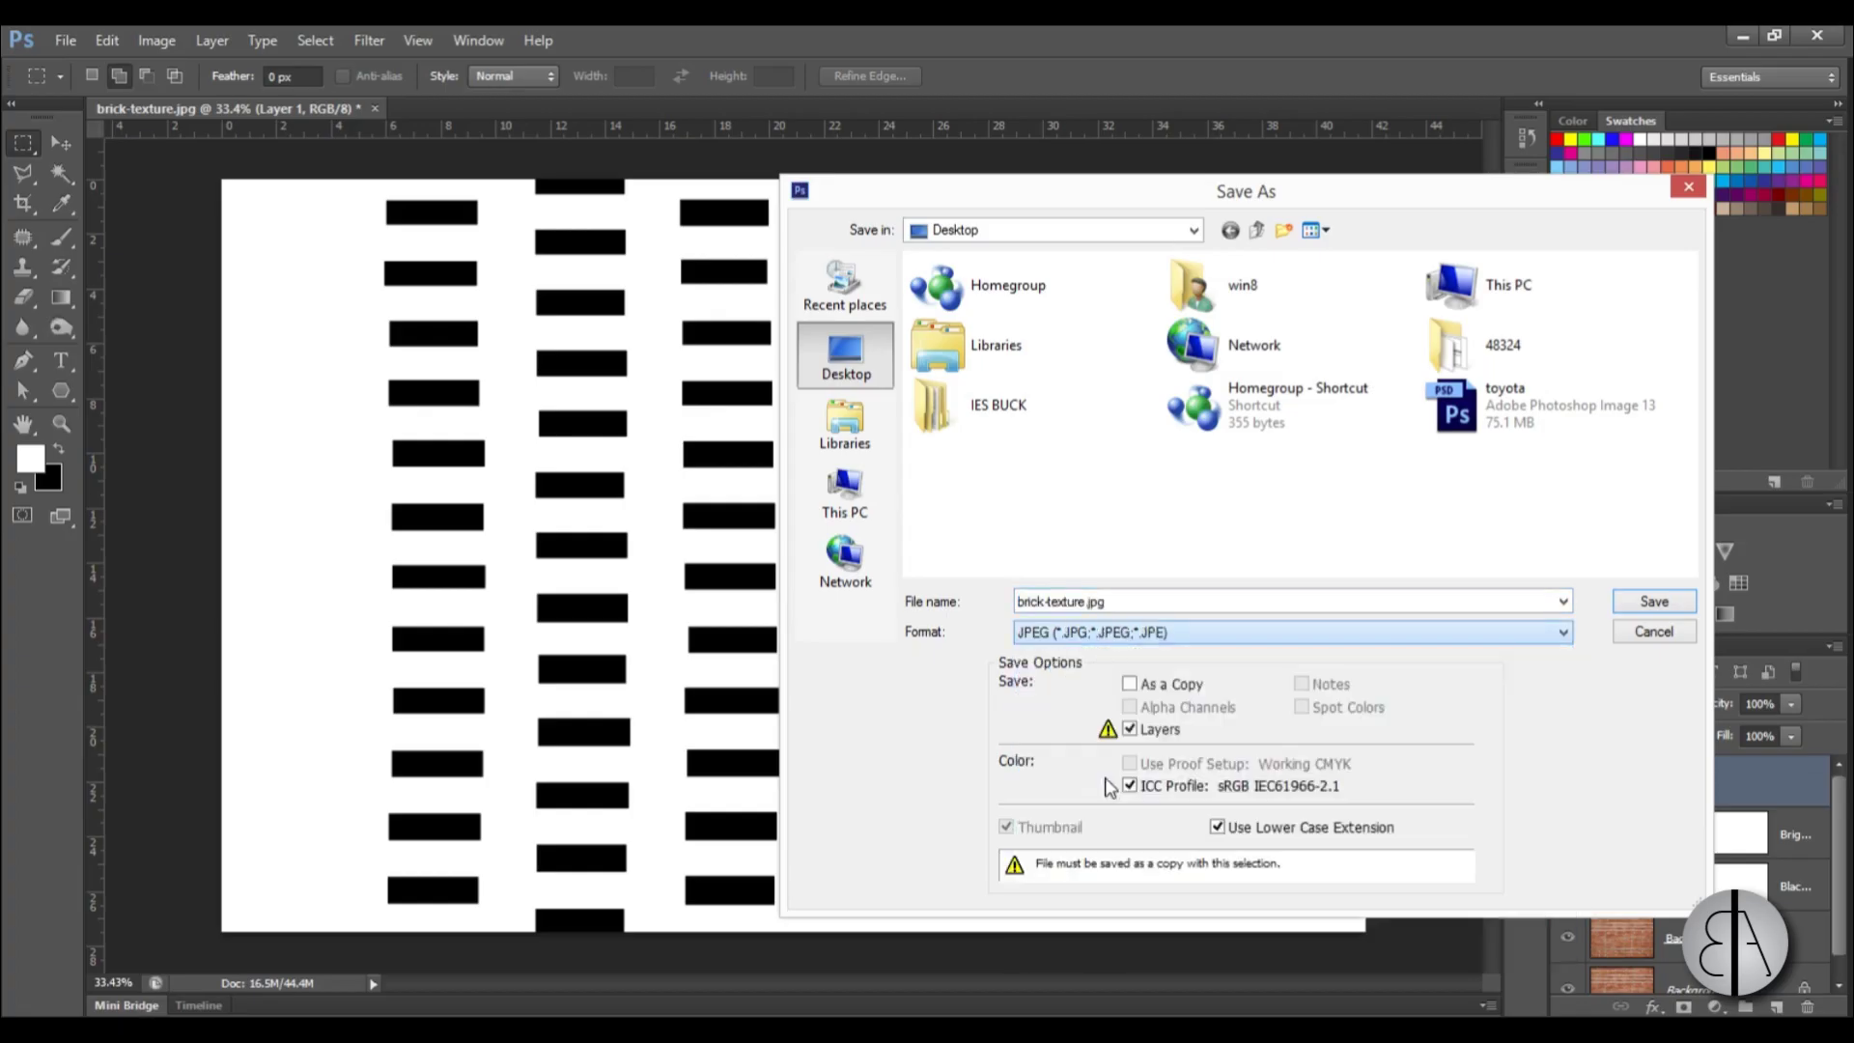
{"action": "double_click", "coordinate": [1181, 605]}
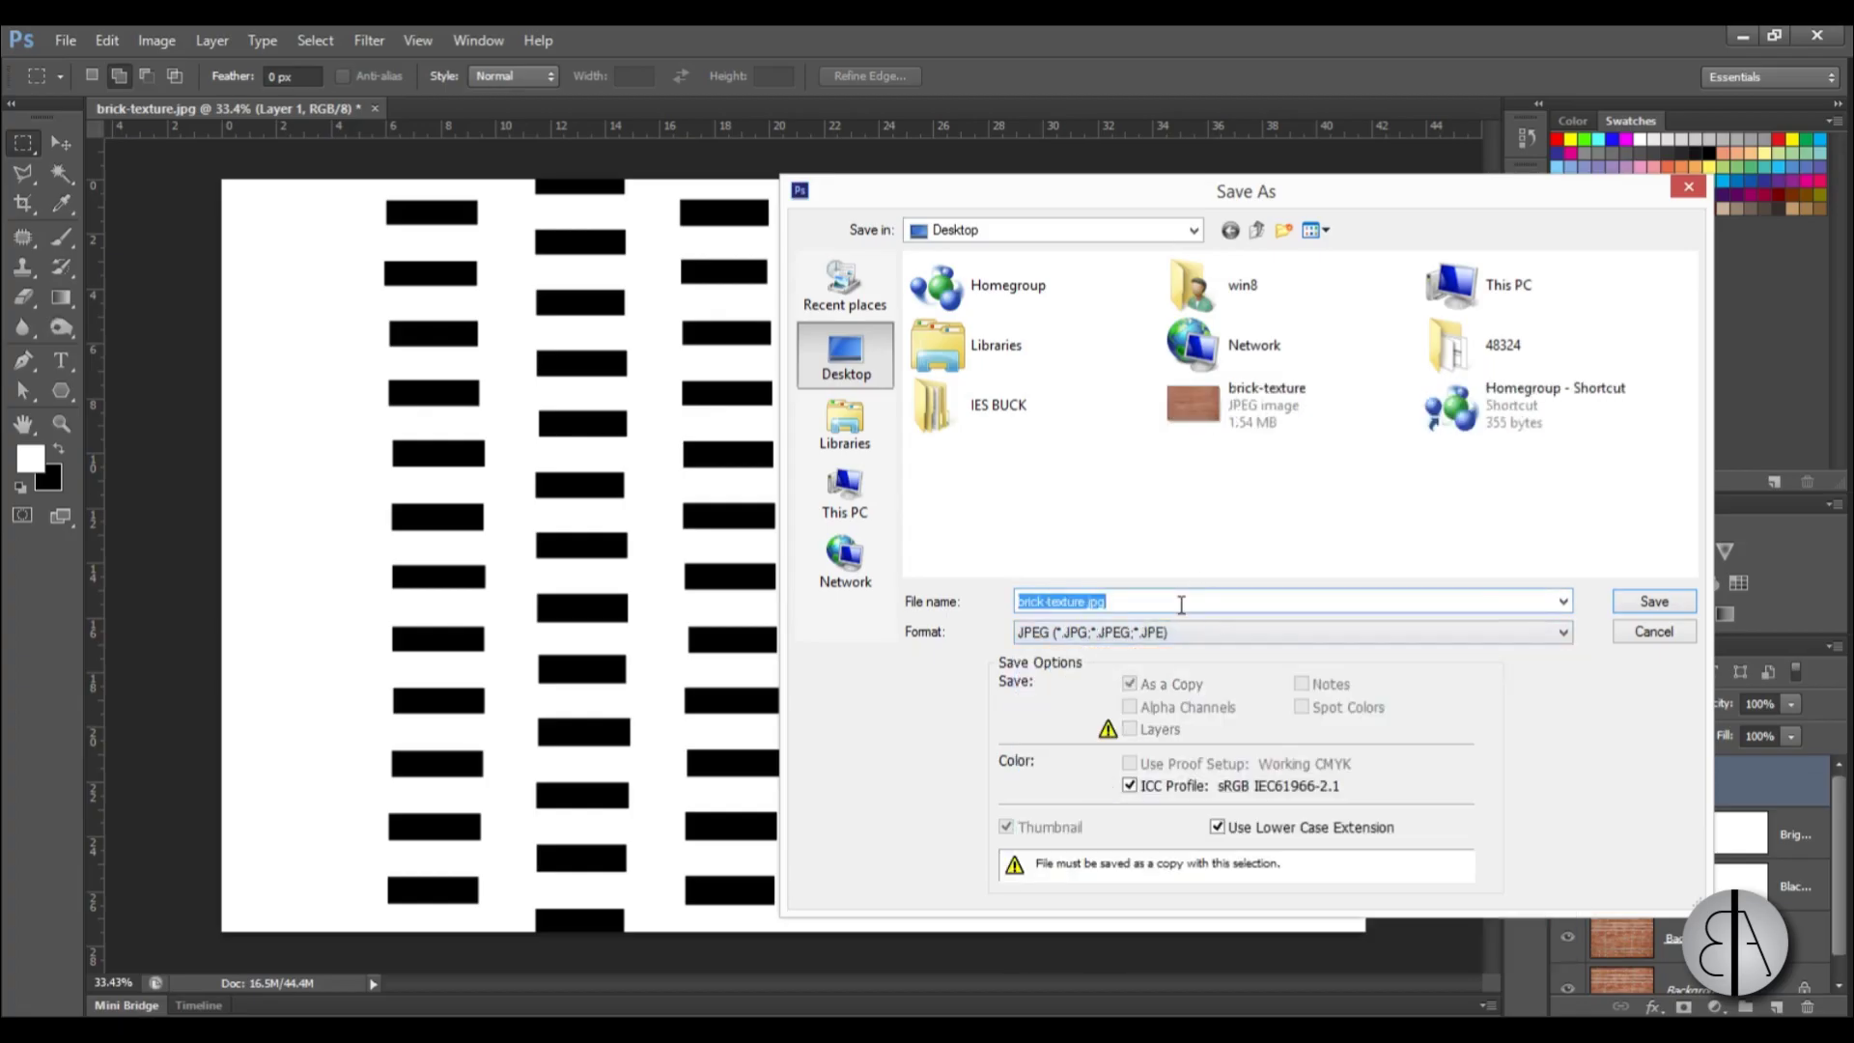
{"action": "type", "text": "cutout map"}
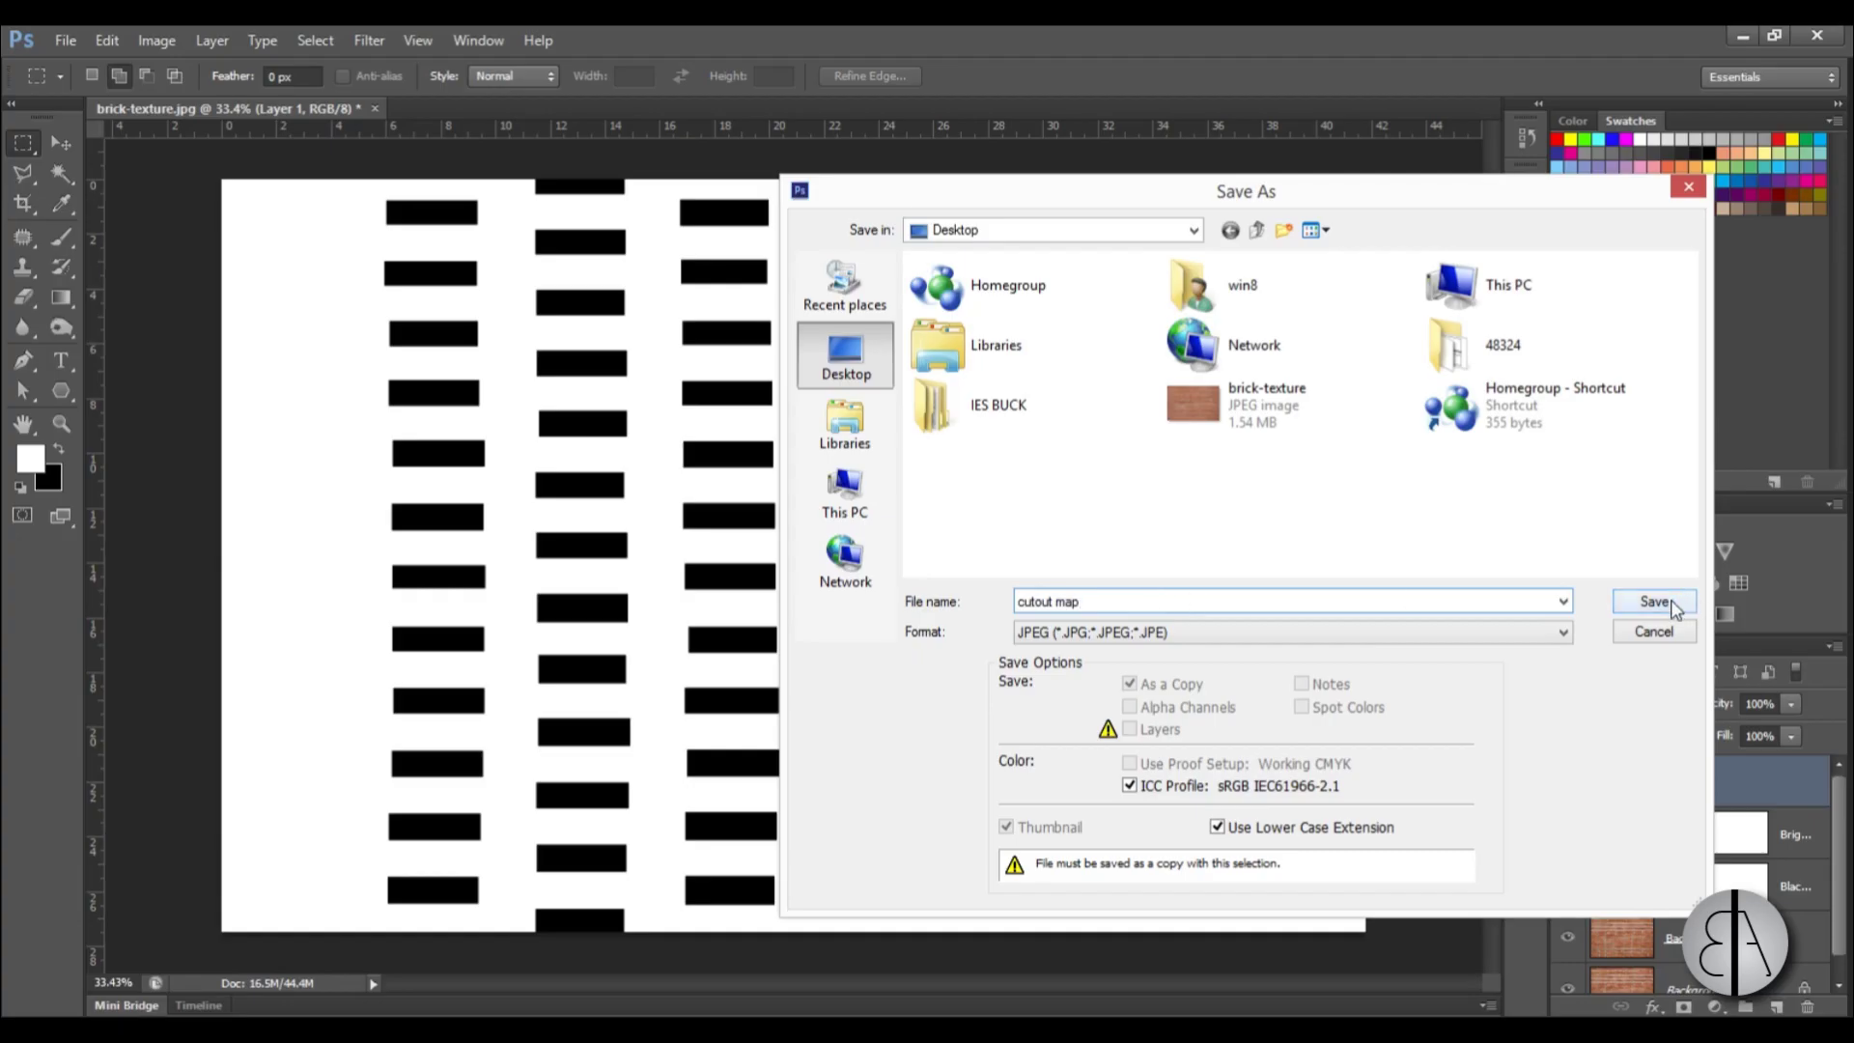
{"action": "left_click", "coordinate": [1641, 604]}
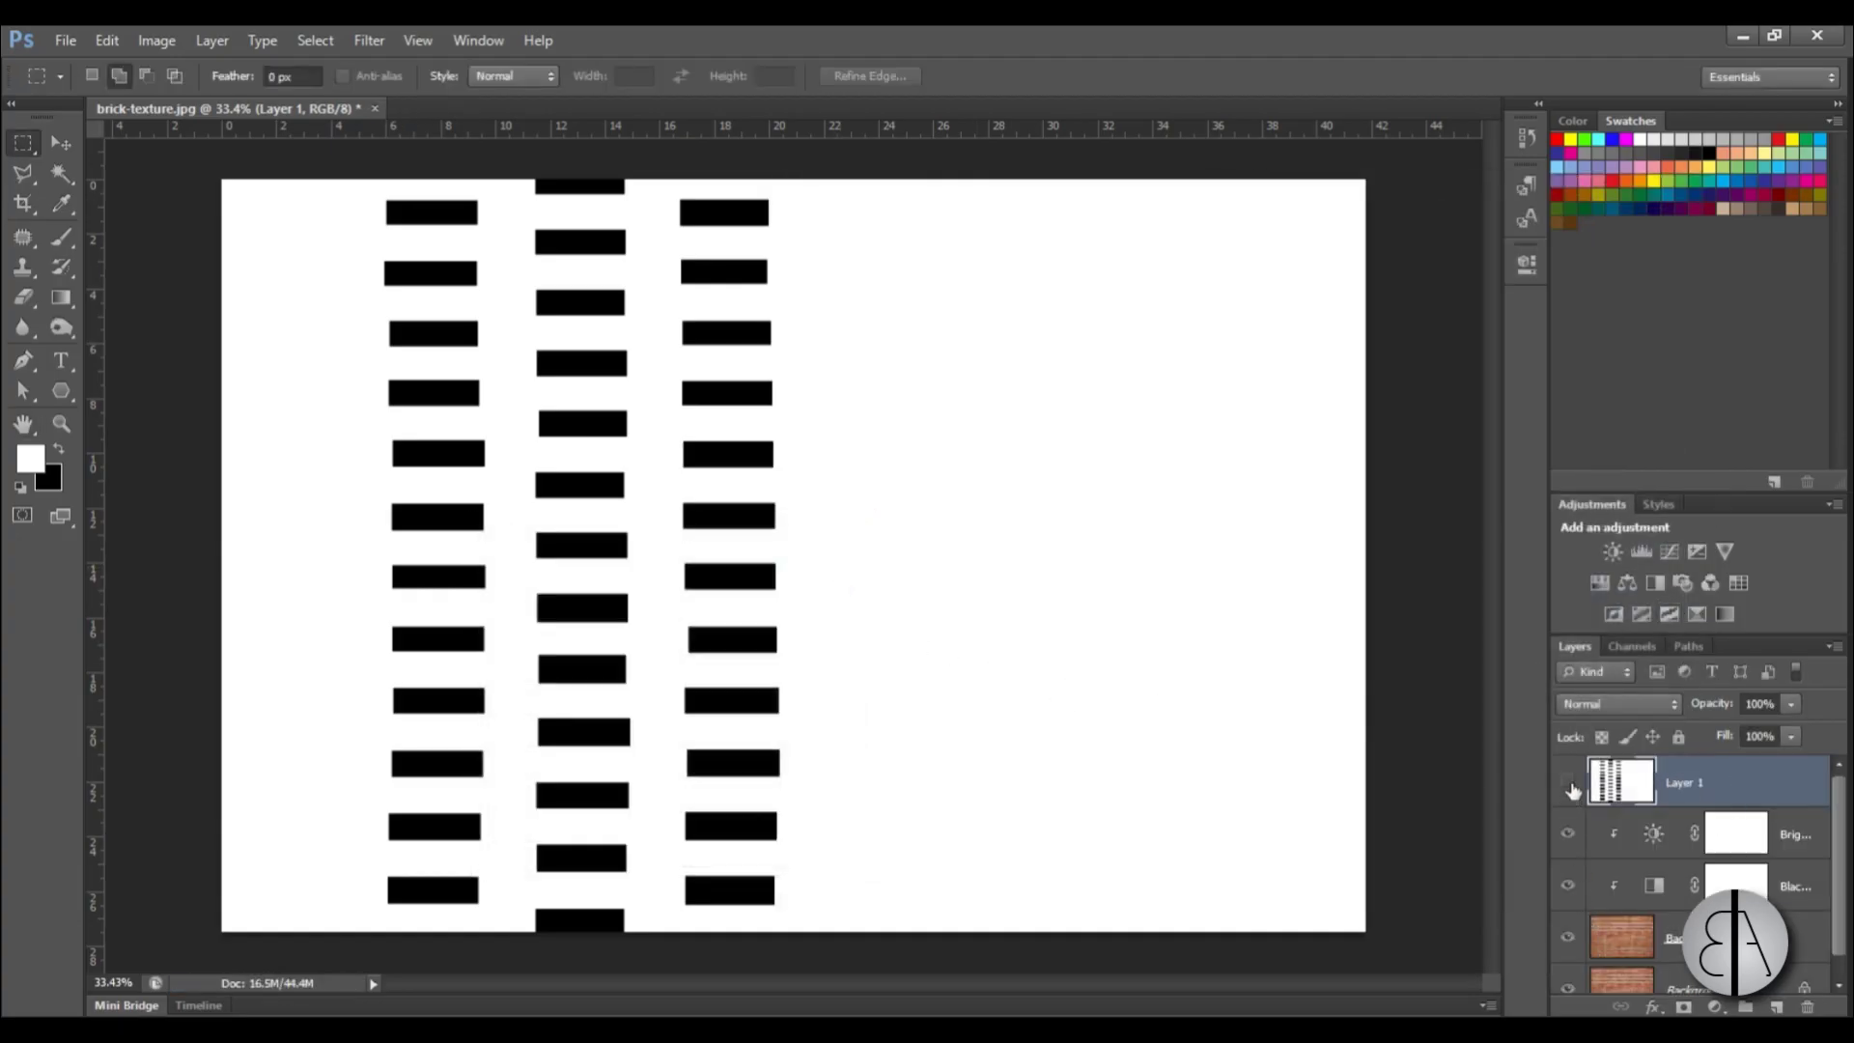
- Hide Layer 1, save the grey image as JPEG 'bump map', and close Photoshop
{"action": "left_click", "coordinate": [1567, 782]}
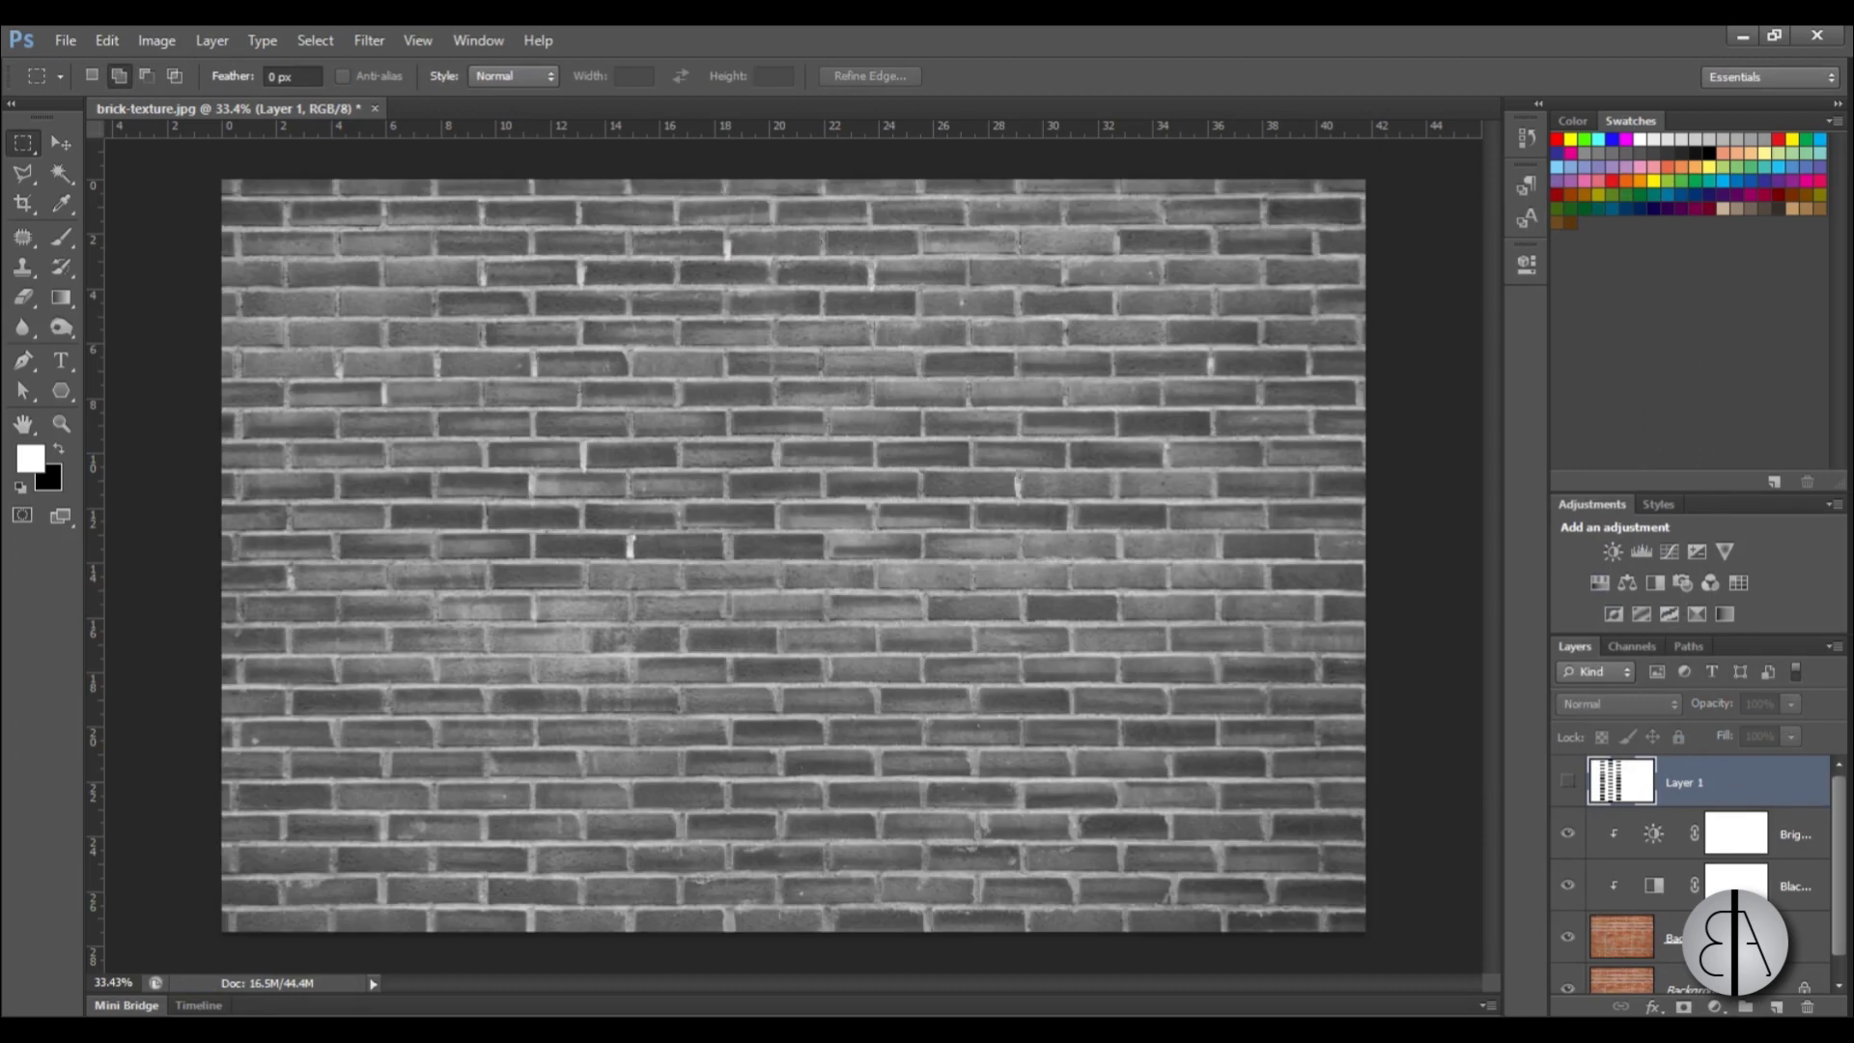
{"action": "left_click", "coordinate": [65, 40]}
{"action": "left_click", "coordinate": [133, 318]}
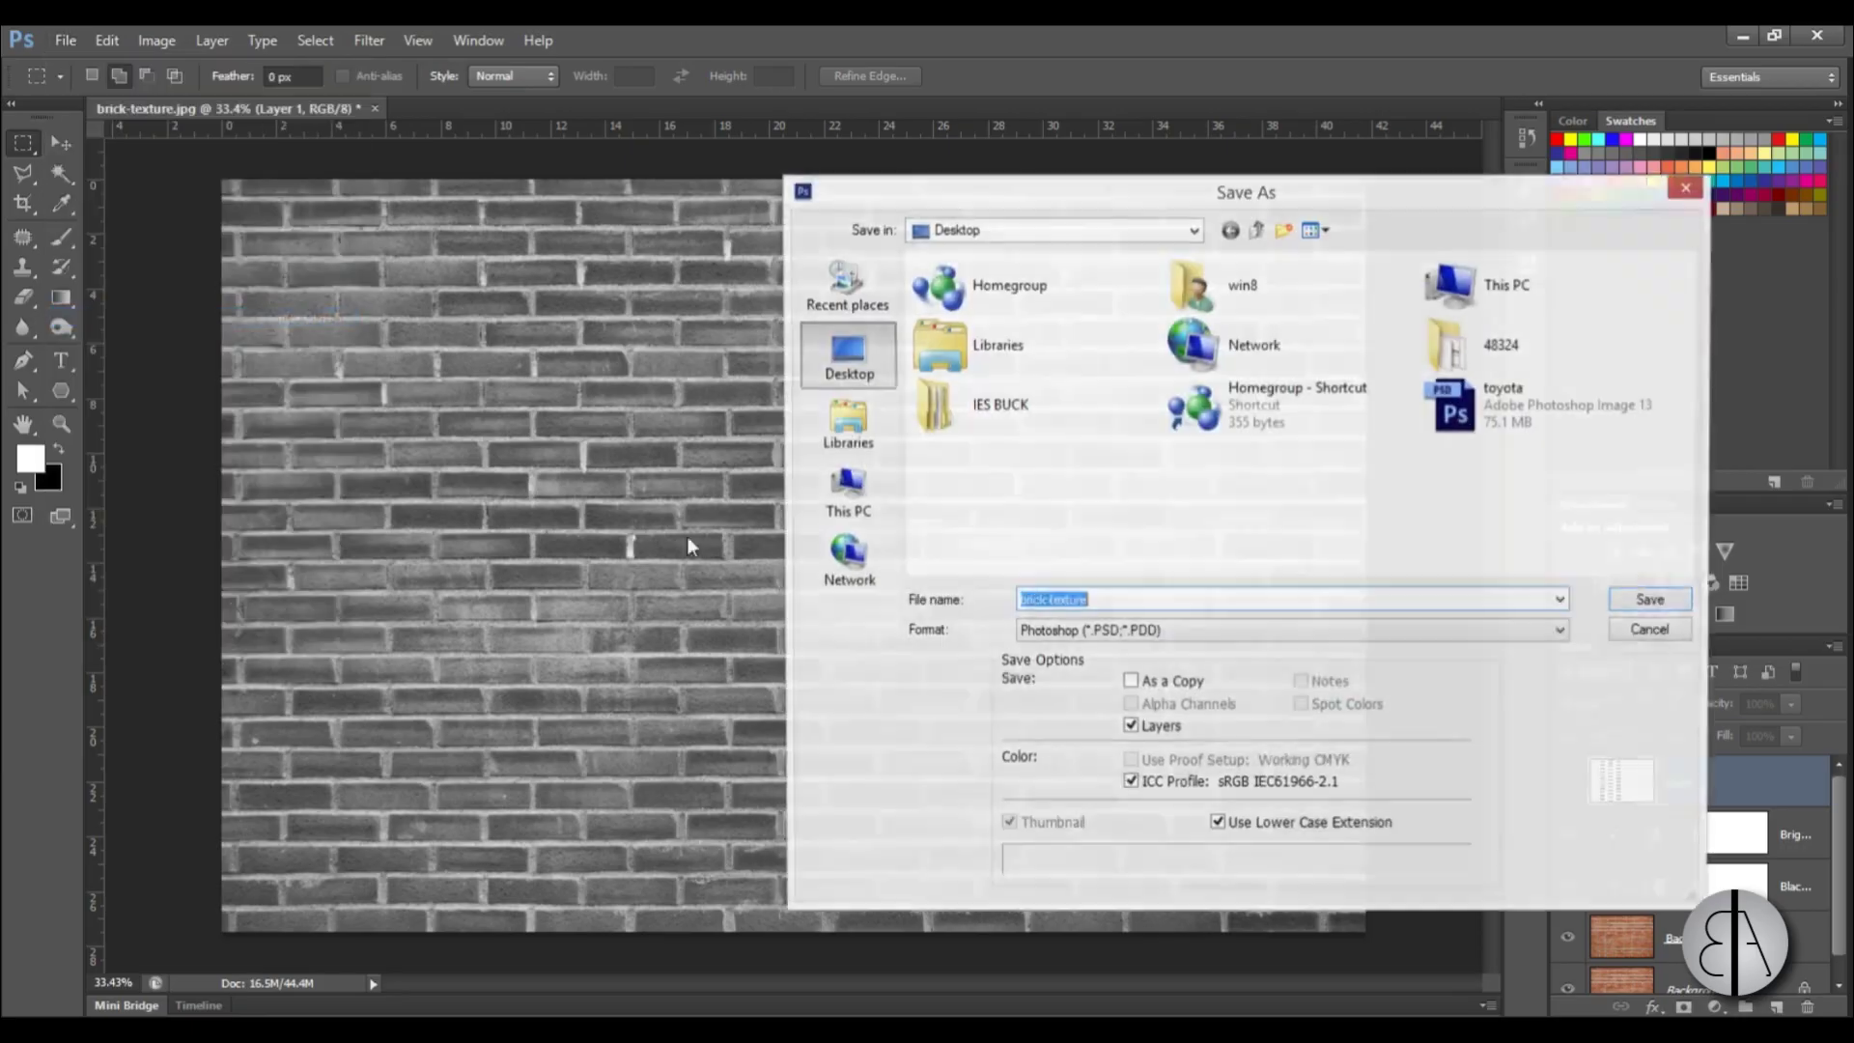
{"action": "left_click", "coordinate": [1089, 632]}
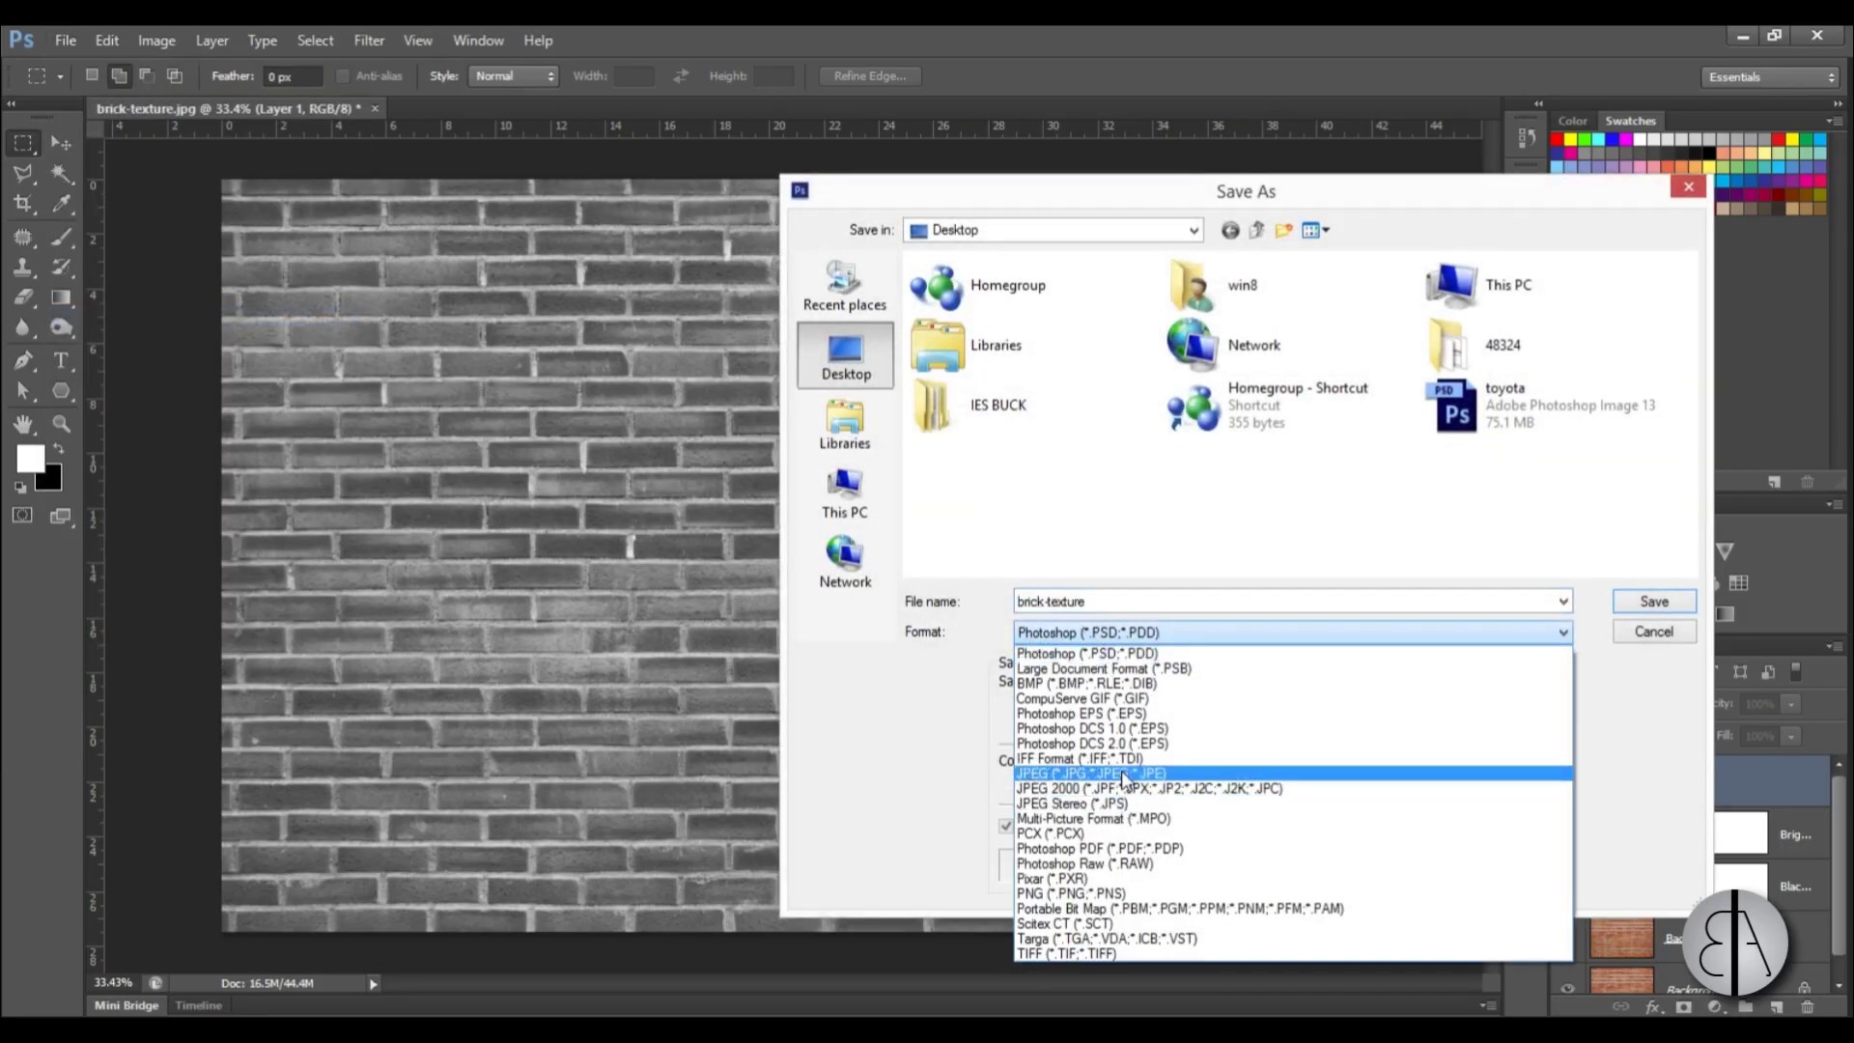
{"action": "left_click", "coordinate": [1123, 774]}
{"action": "double_click", "coordinate": [1128, 609]}
{"action": "type", "text": "bump ma"}
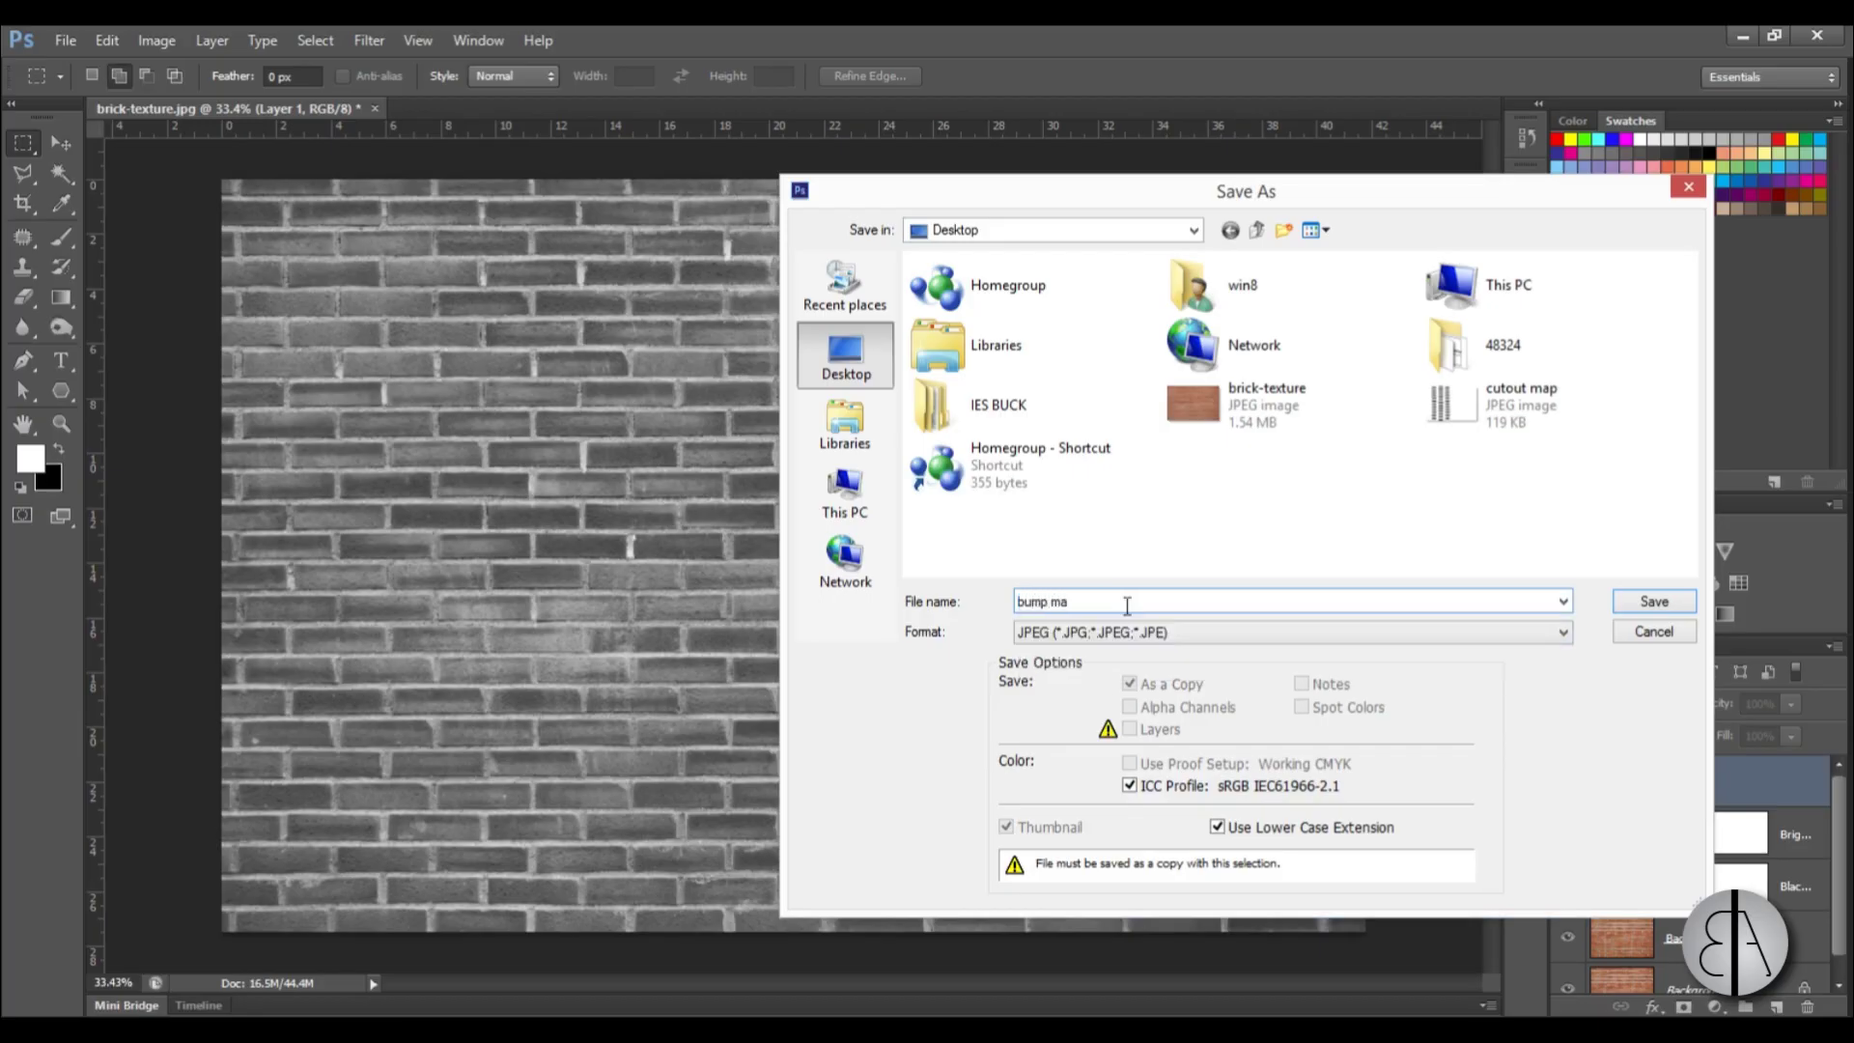
{"action": "type", "text": "p"}
{"action": "key", "text": "Return"}
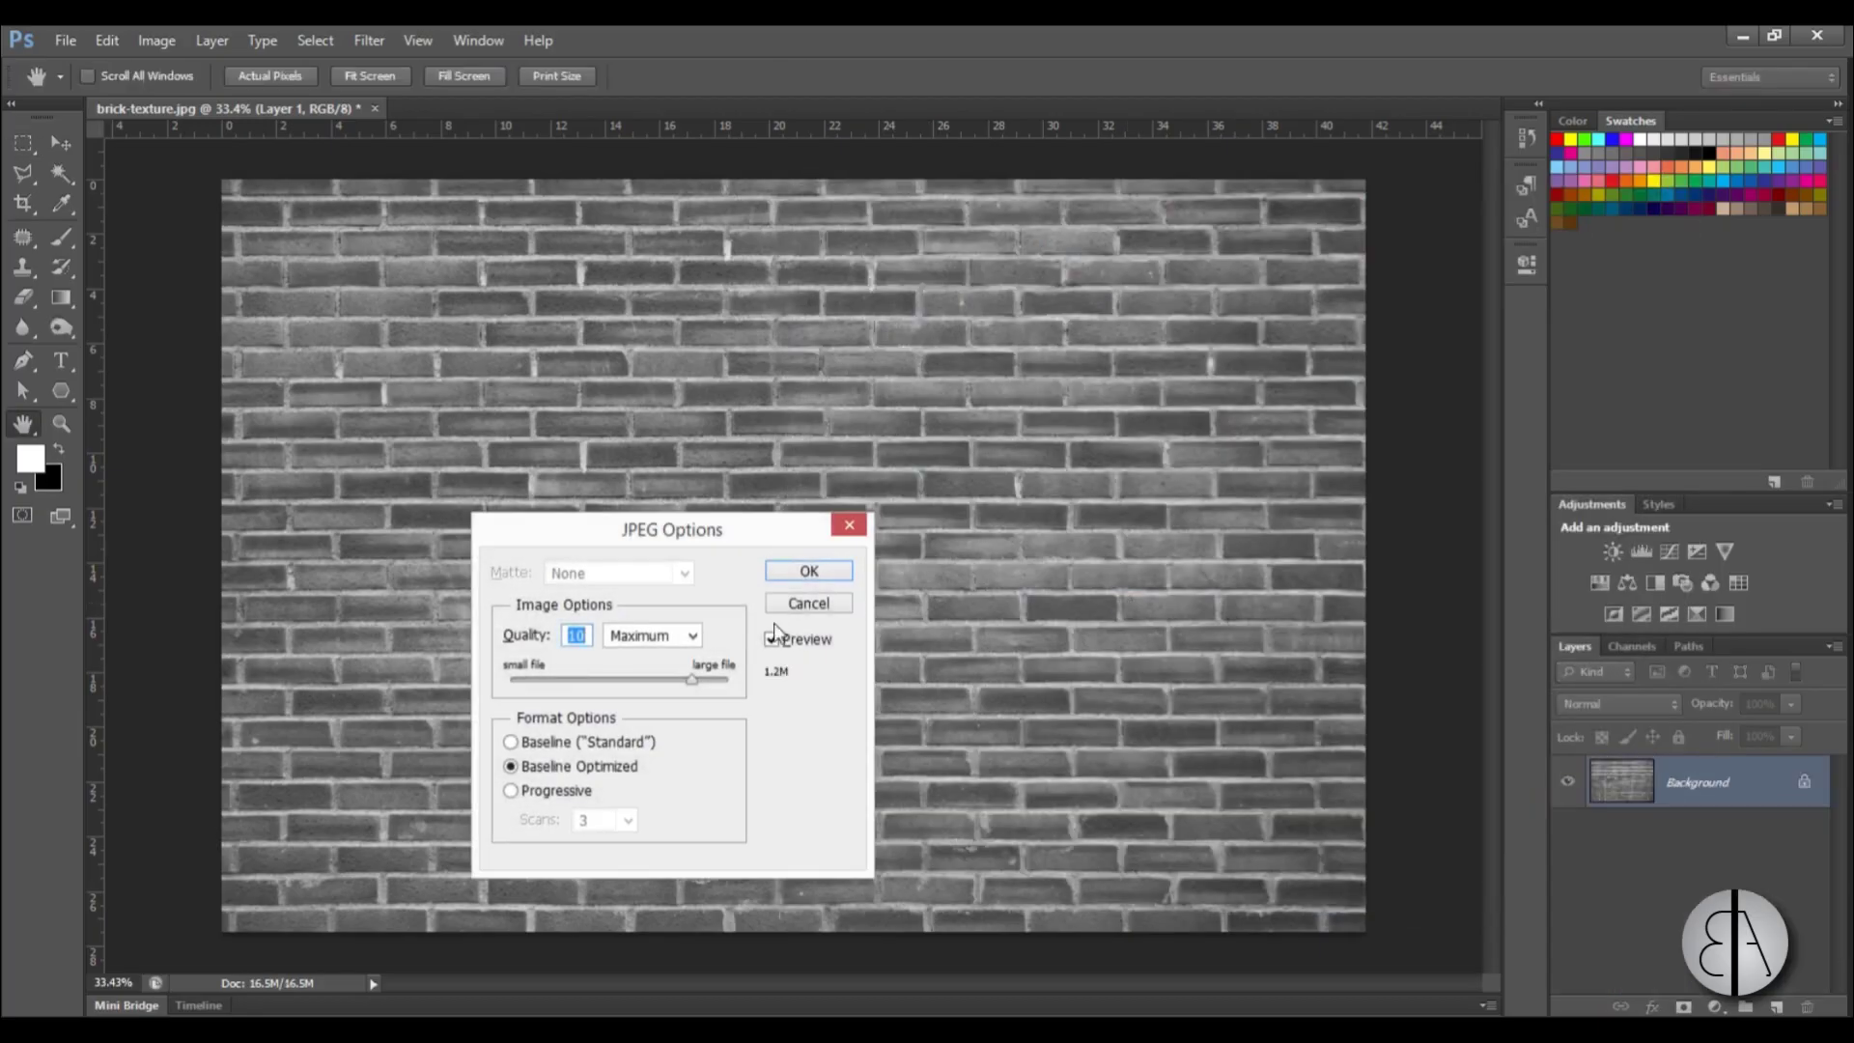
{"action": "left_click", "coordinate": [796, 573]}
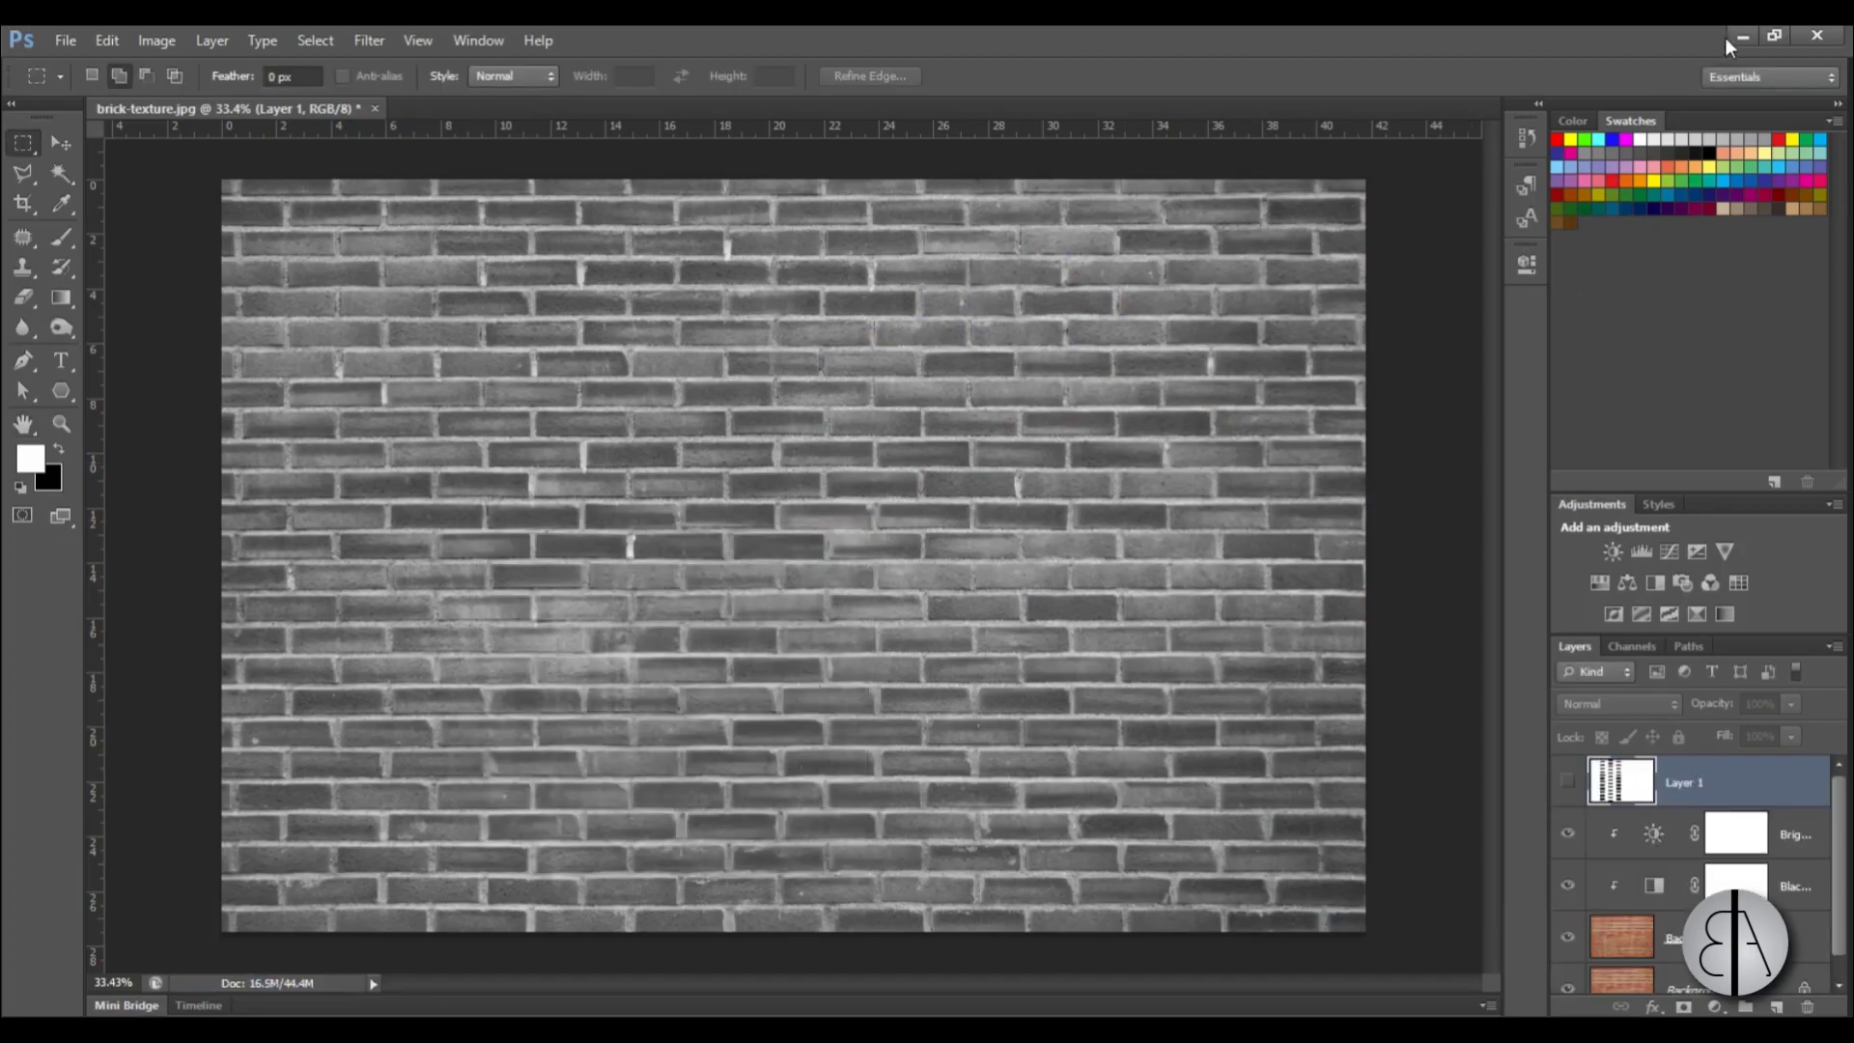
{"action": "left_click", "coordinate": [1835, 37]}
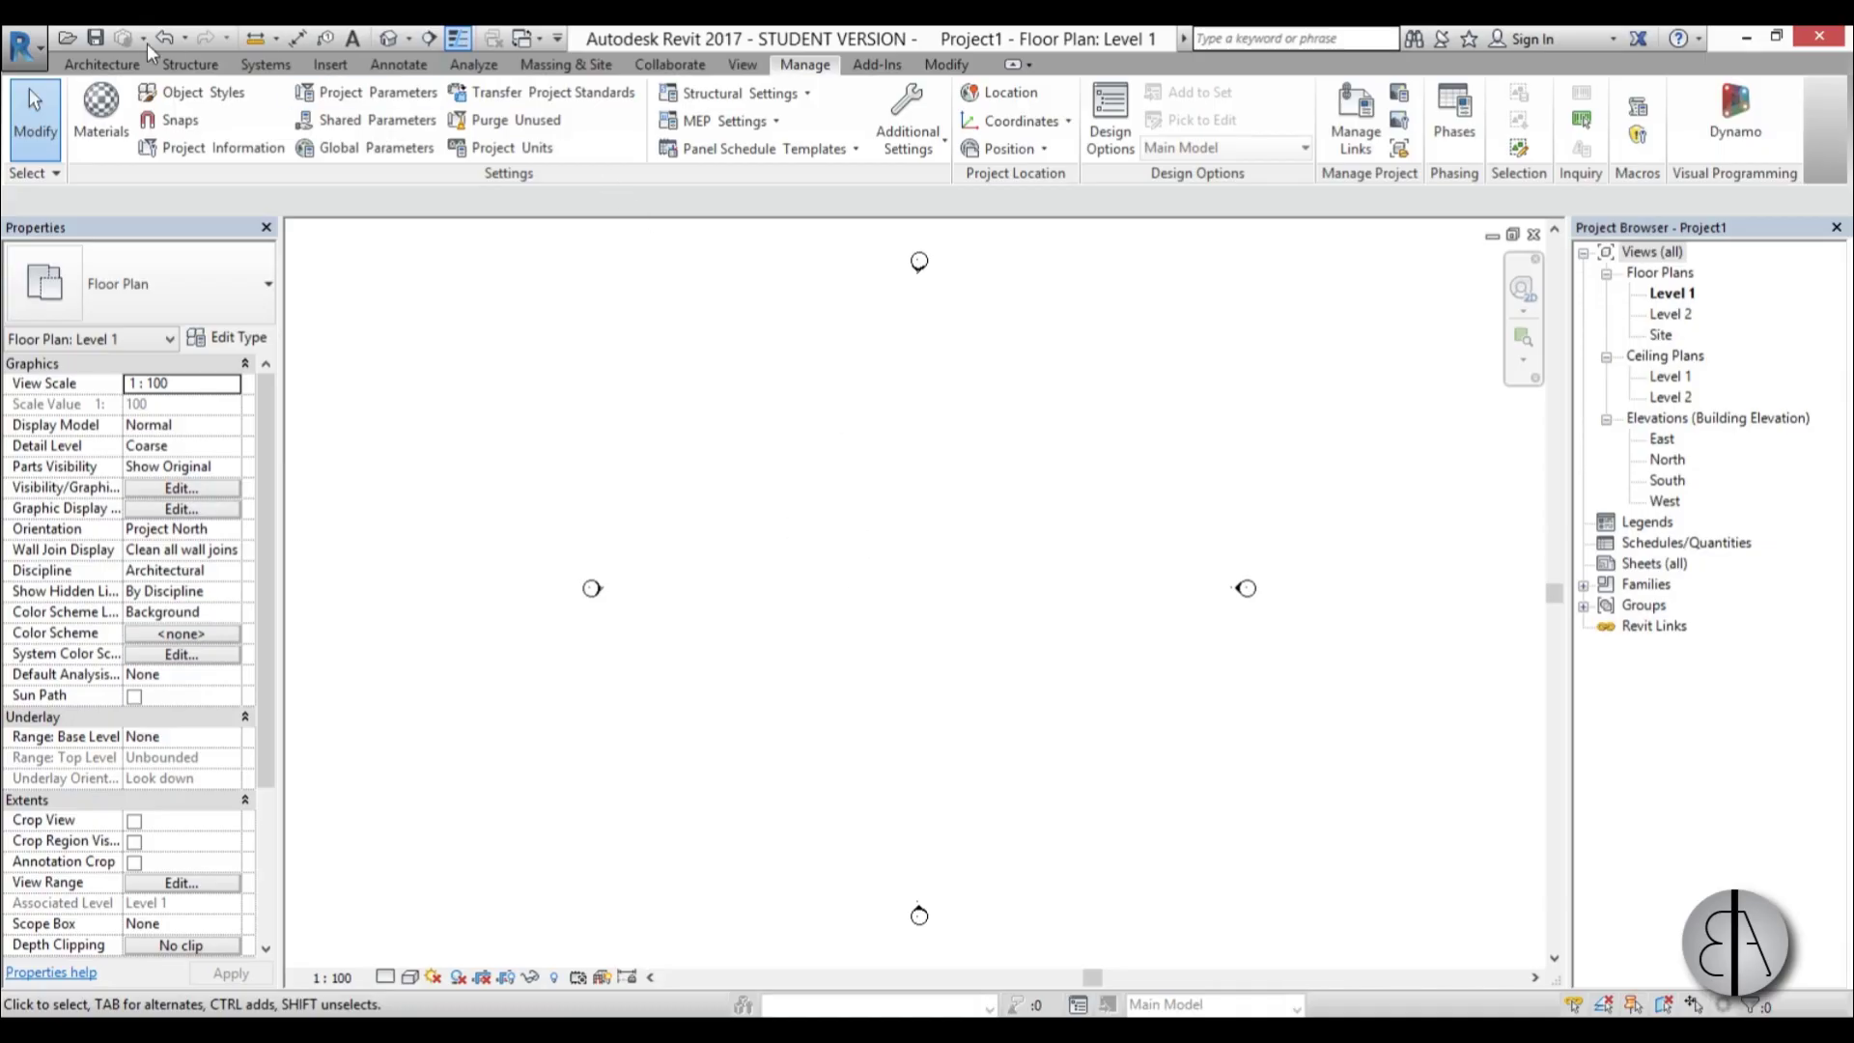
- Open the Material Browser and duplicate the Default material
{"action": "left_click", "coordinate": [108, 64]}
{"action": "left_click", "coordinate": [801, 65]}
{"action": "left_click", "coordinate": [108, 137]}
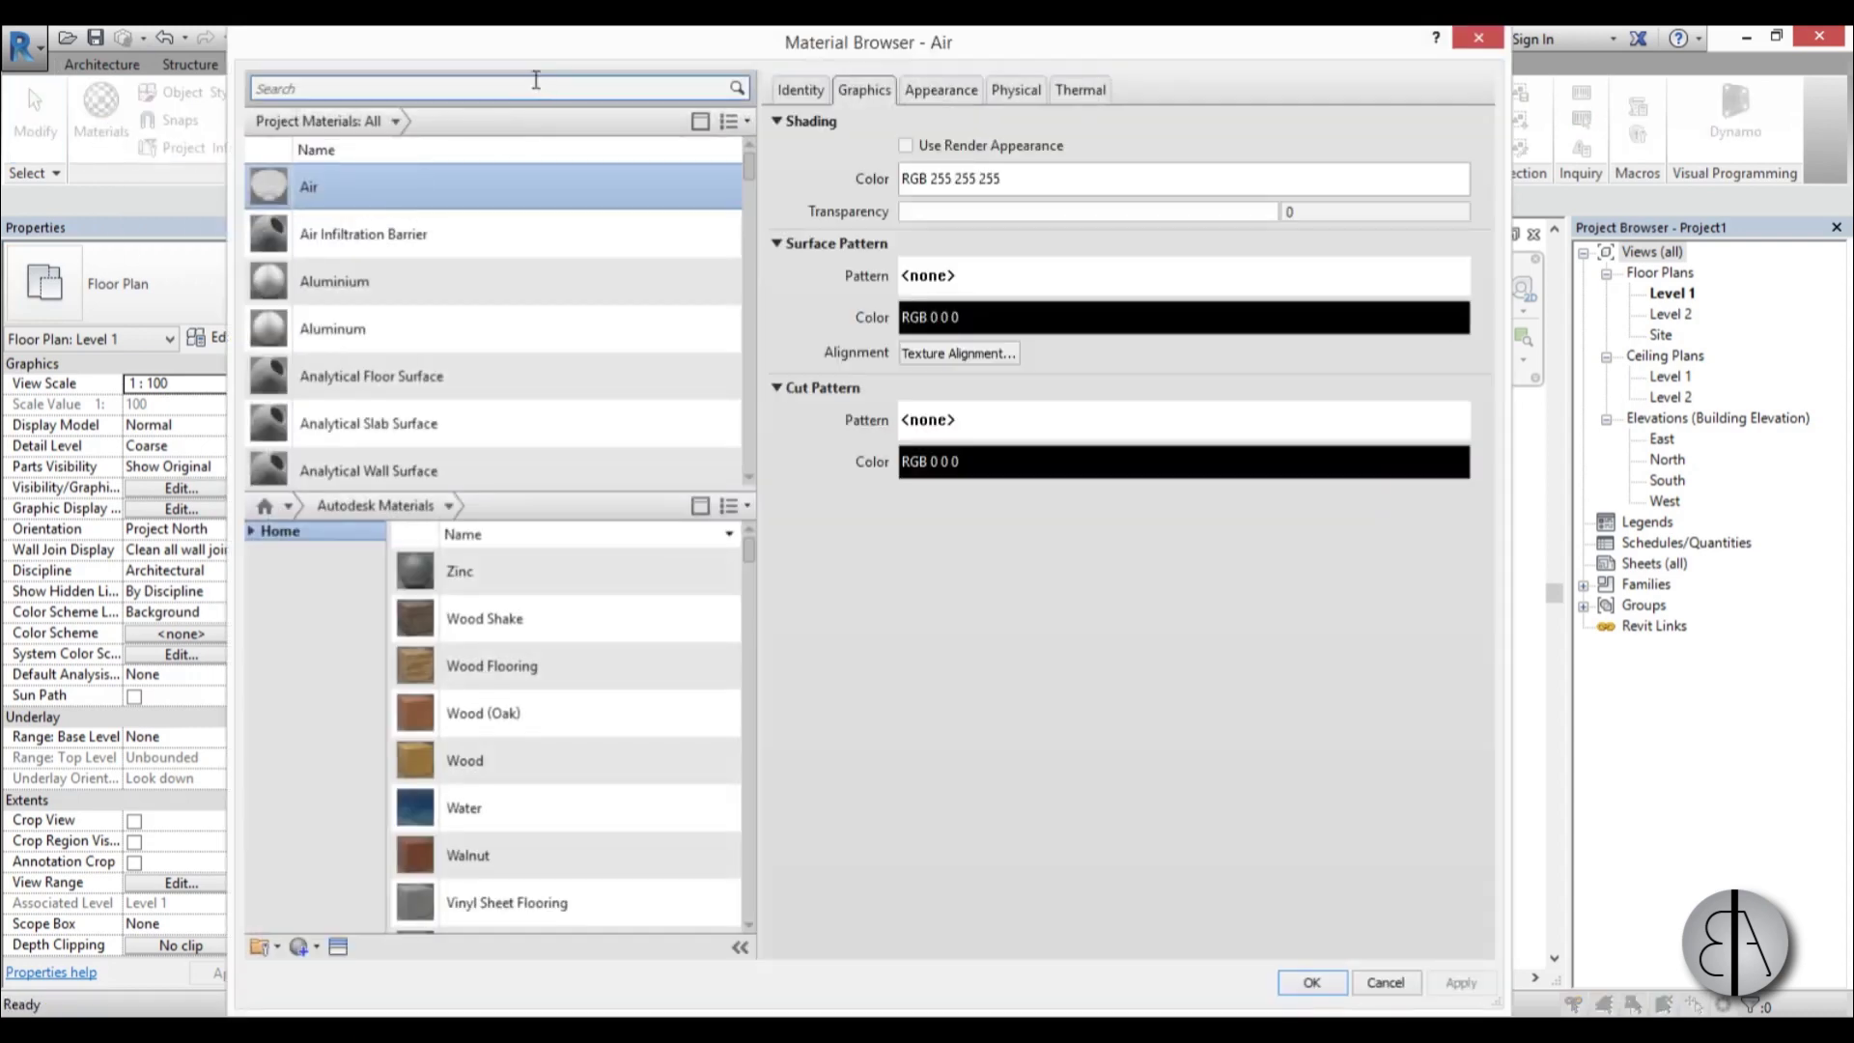
{"action": "left_click", "coordinate": [520, 85]}
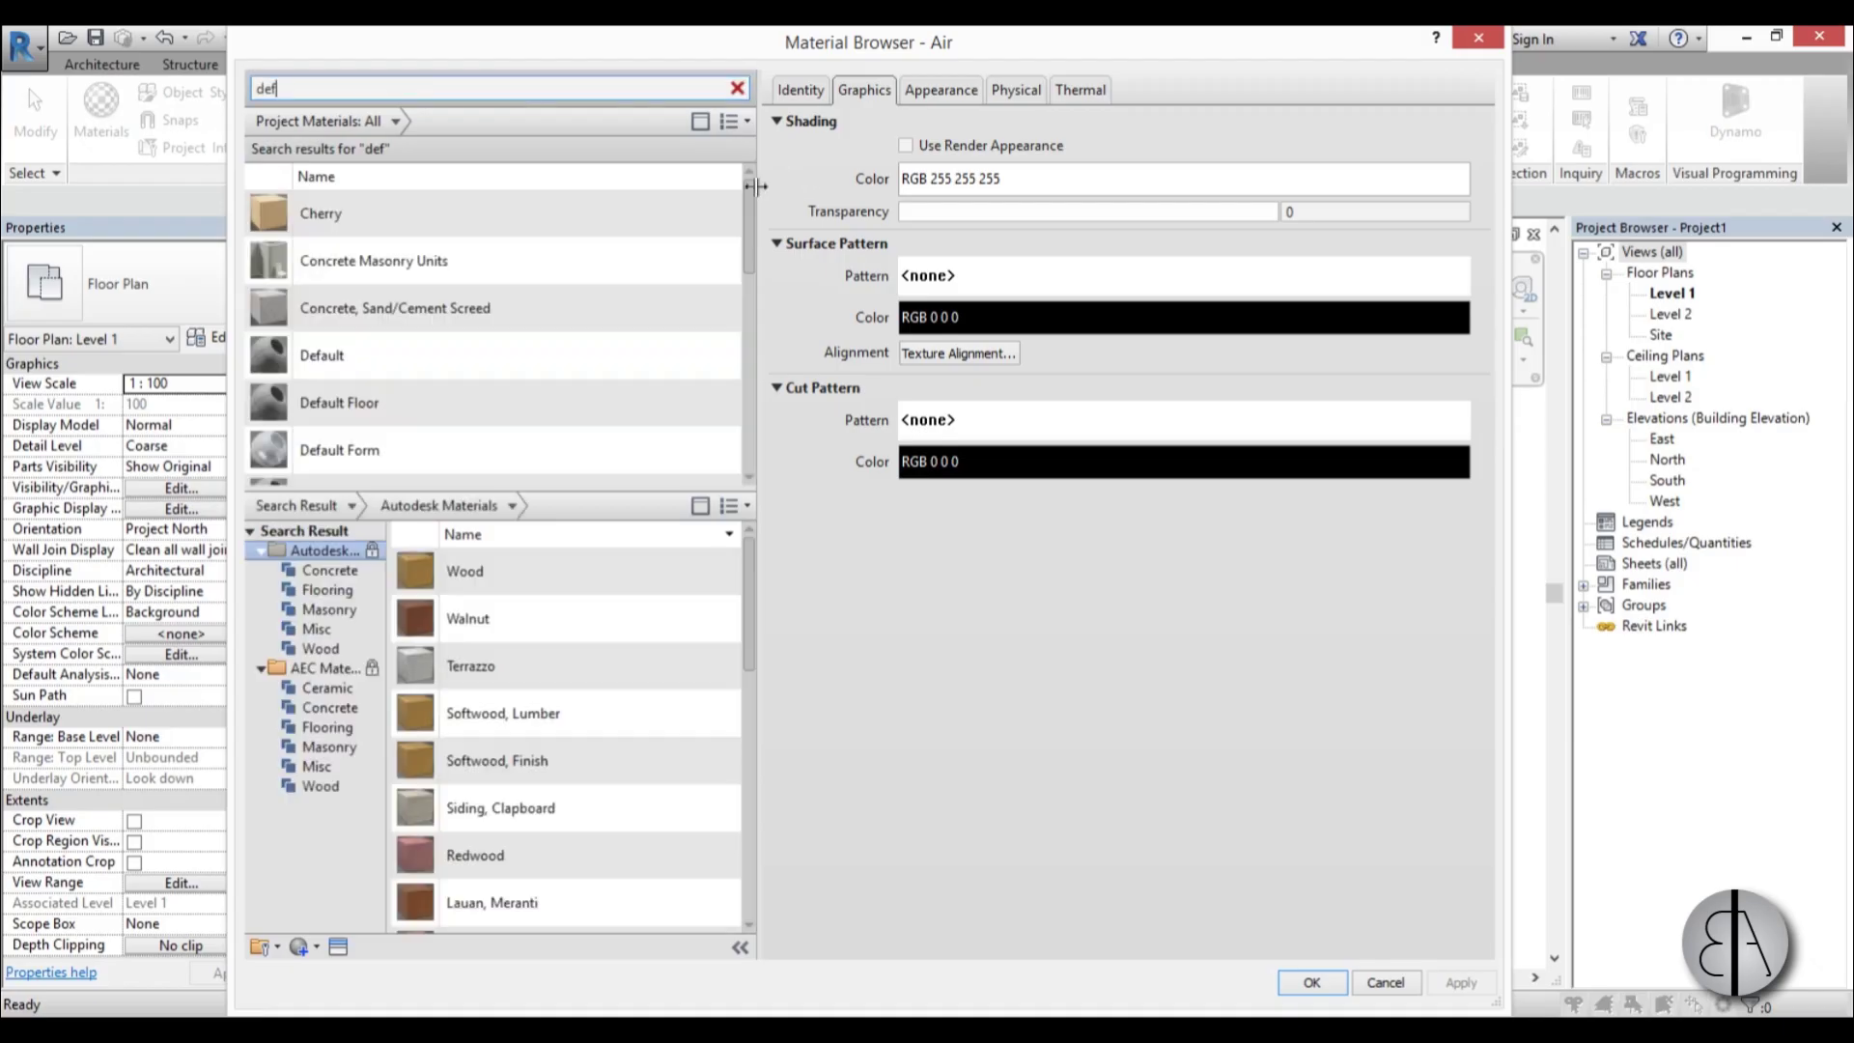
{"action": "left_click", "coordinate": [422, 372]}
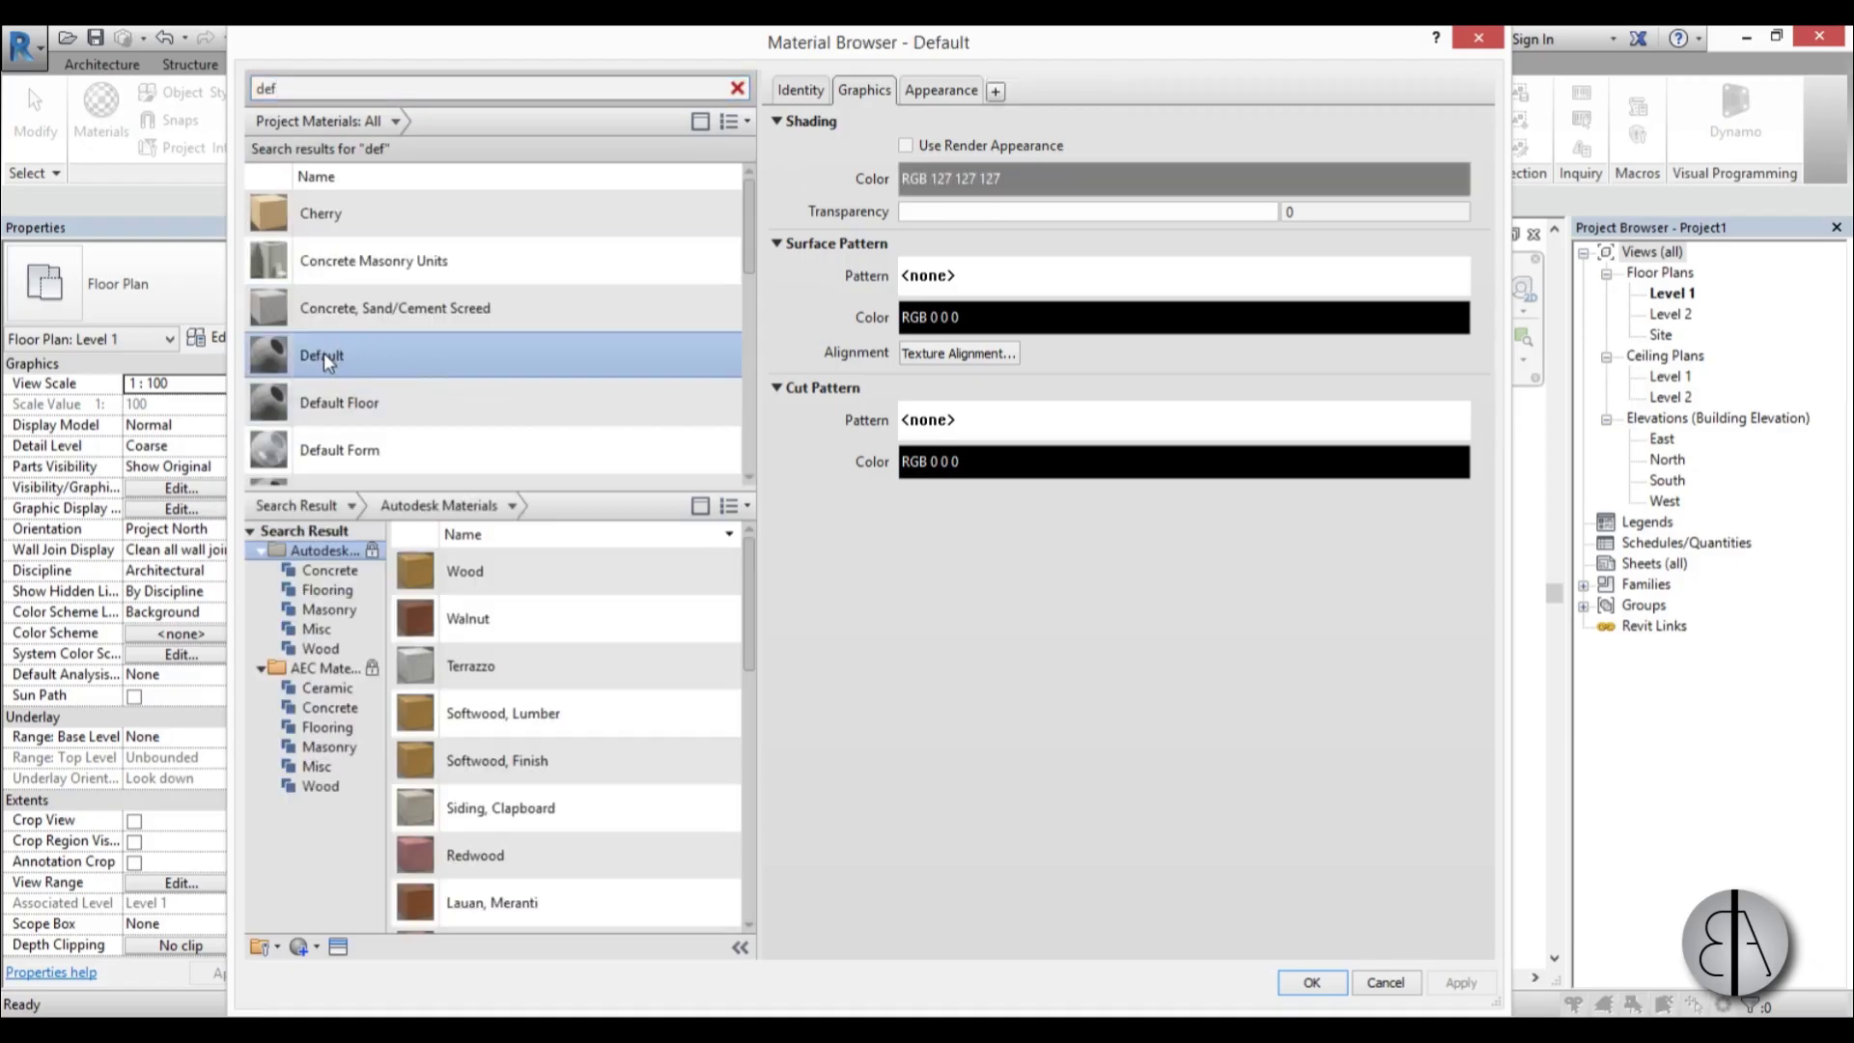
{"action": "right_click", "coordinate": [322, 357]}
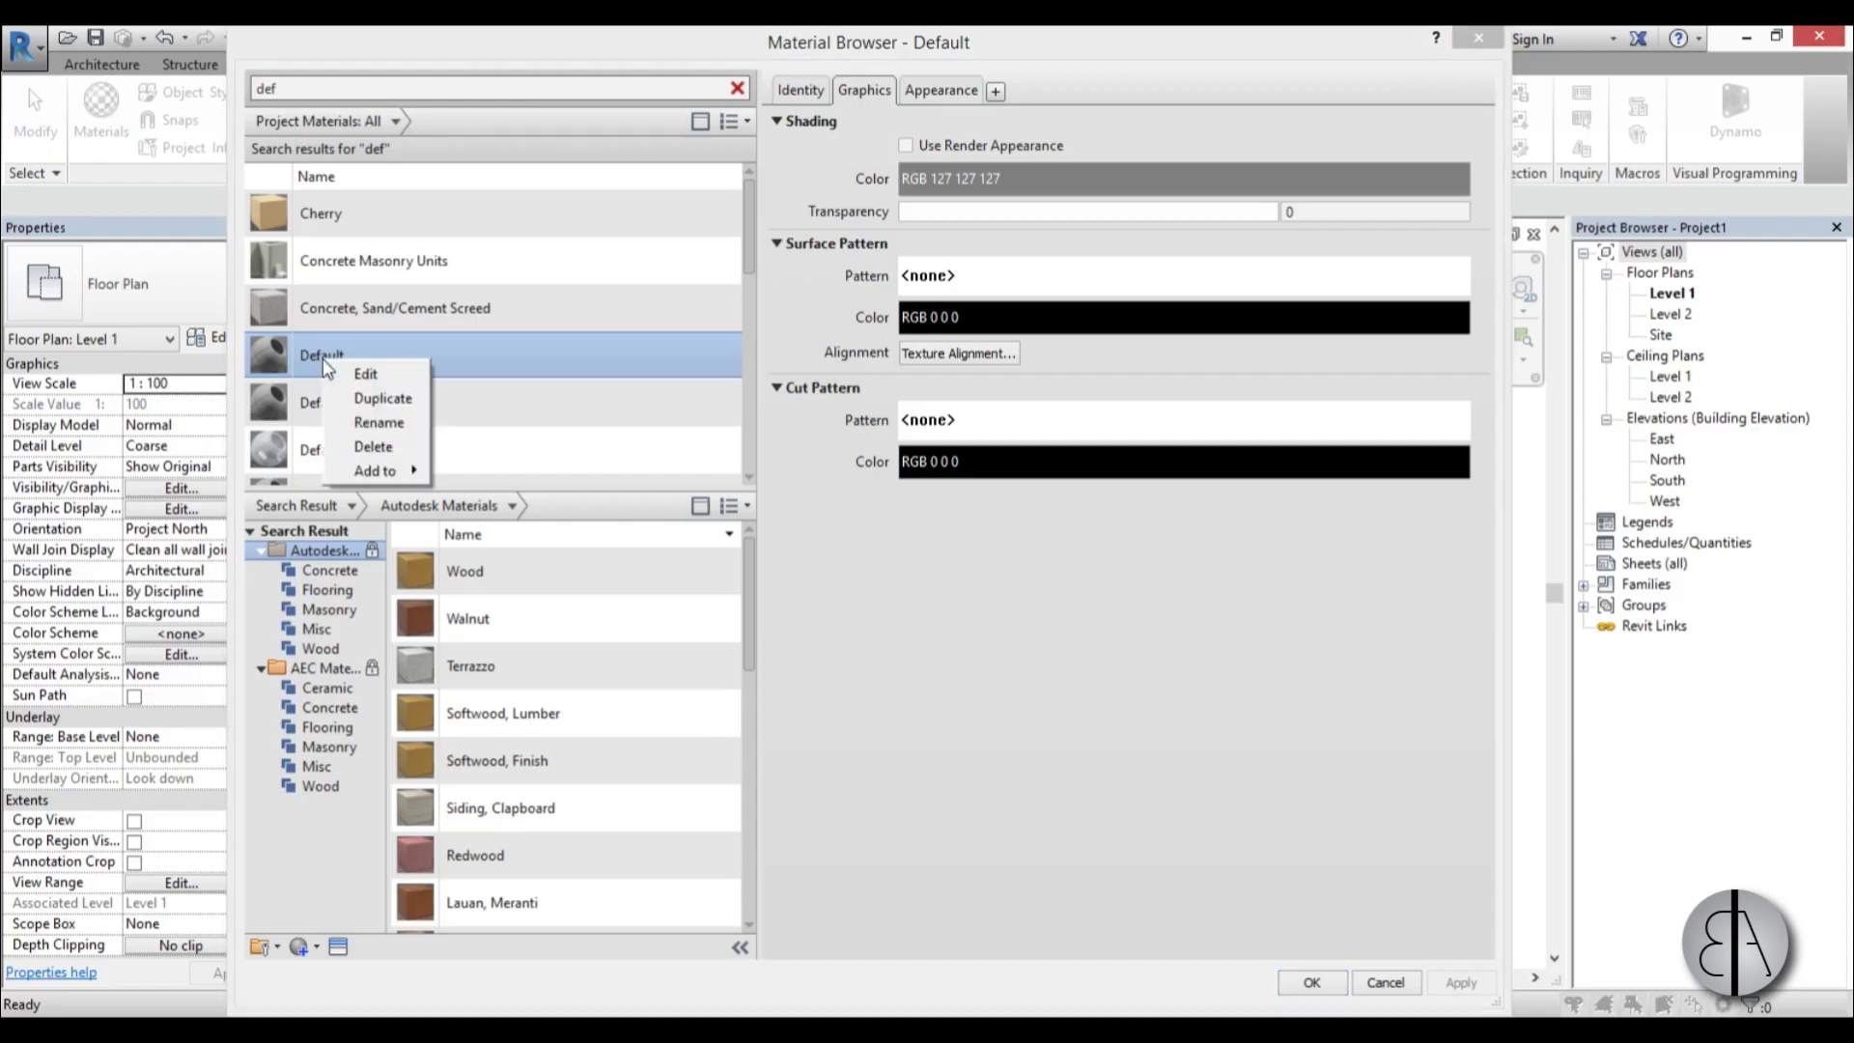
{"action": "left_click", "coordinate": [369, 398]}
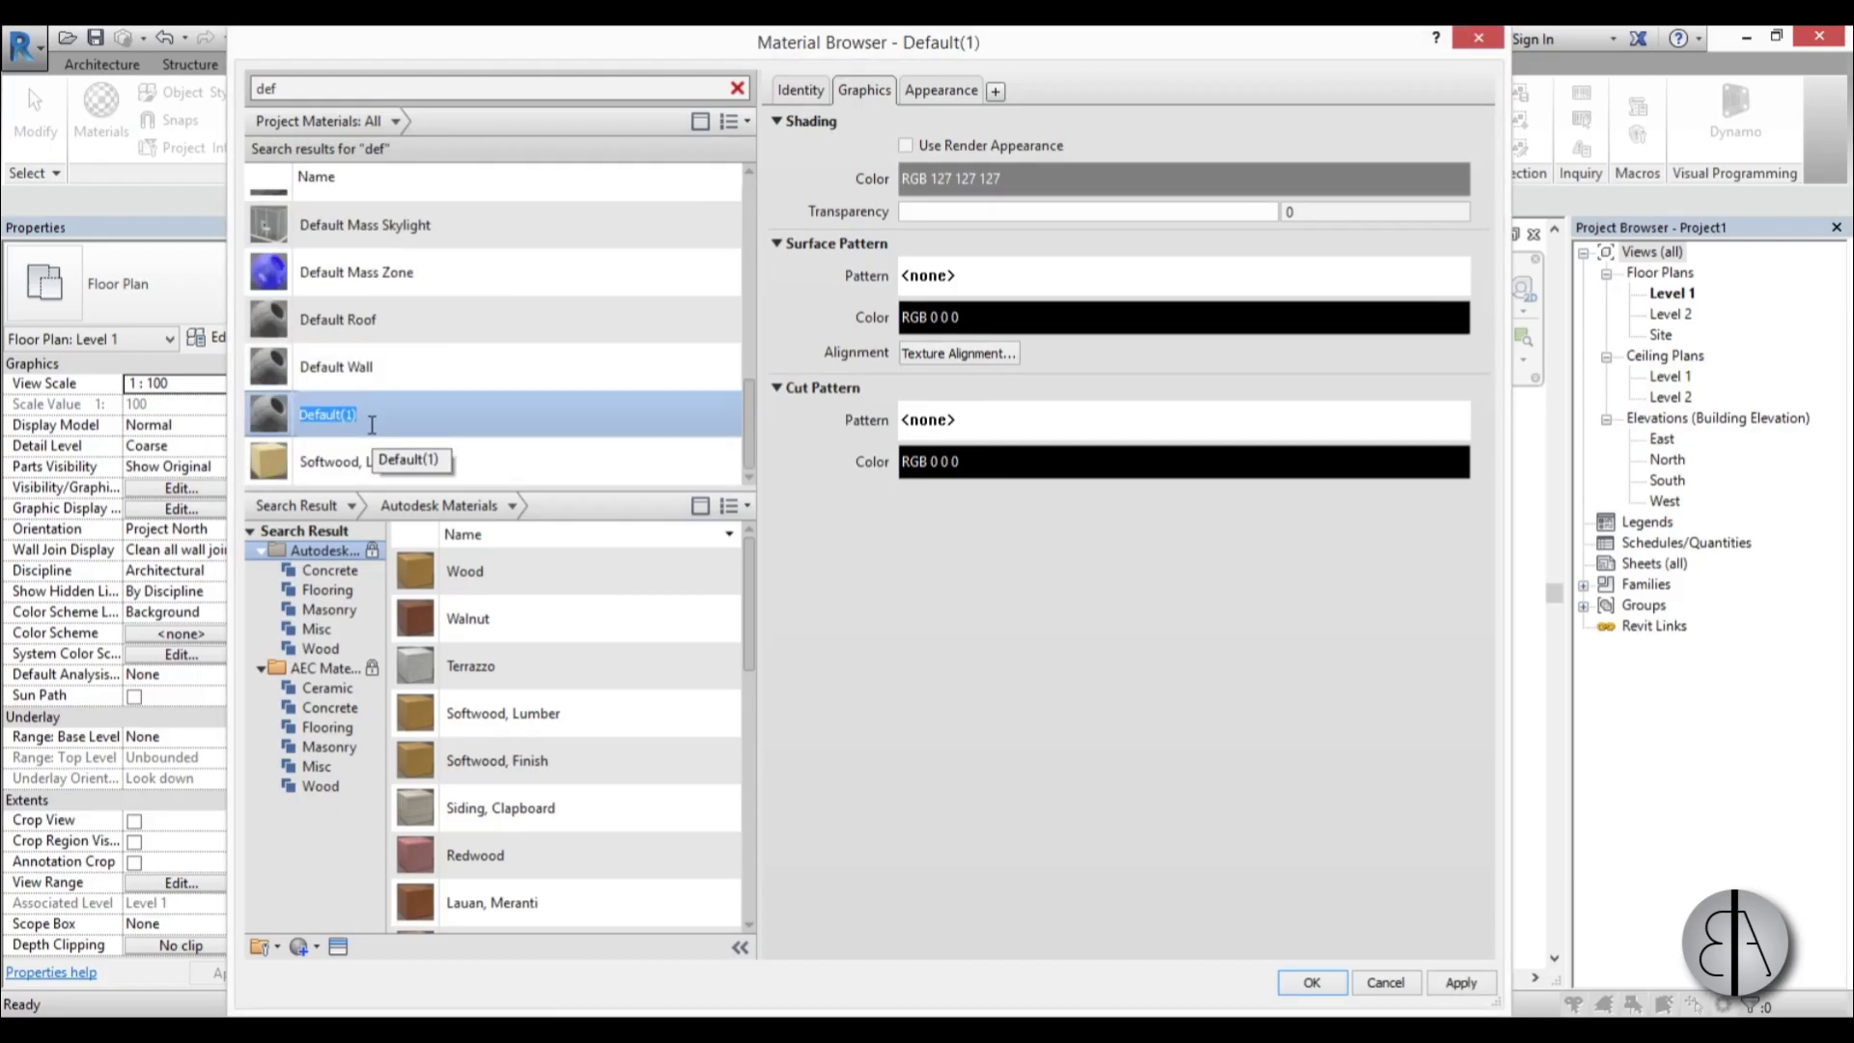
- Name the copy 'brick wall', search 'bric', and select the brick wall material
{"action": "type", "text": "brick wall"}
{"action": "left_click", "coordinate": [371, 461]}
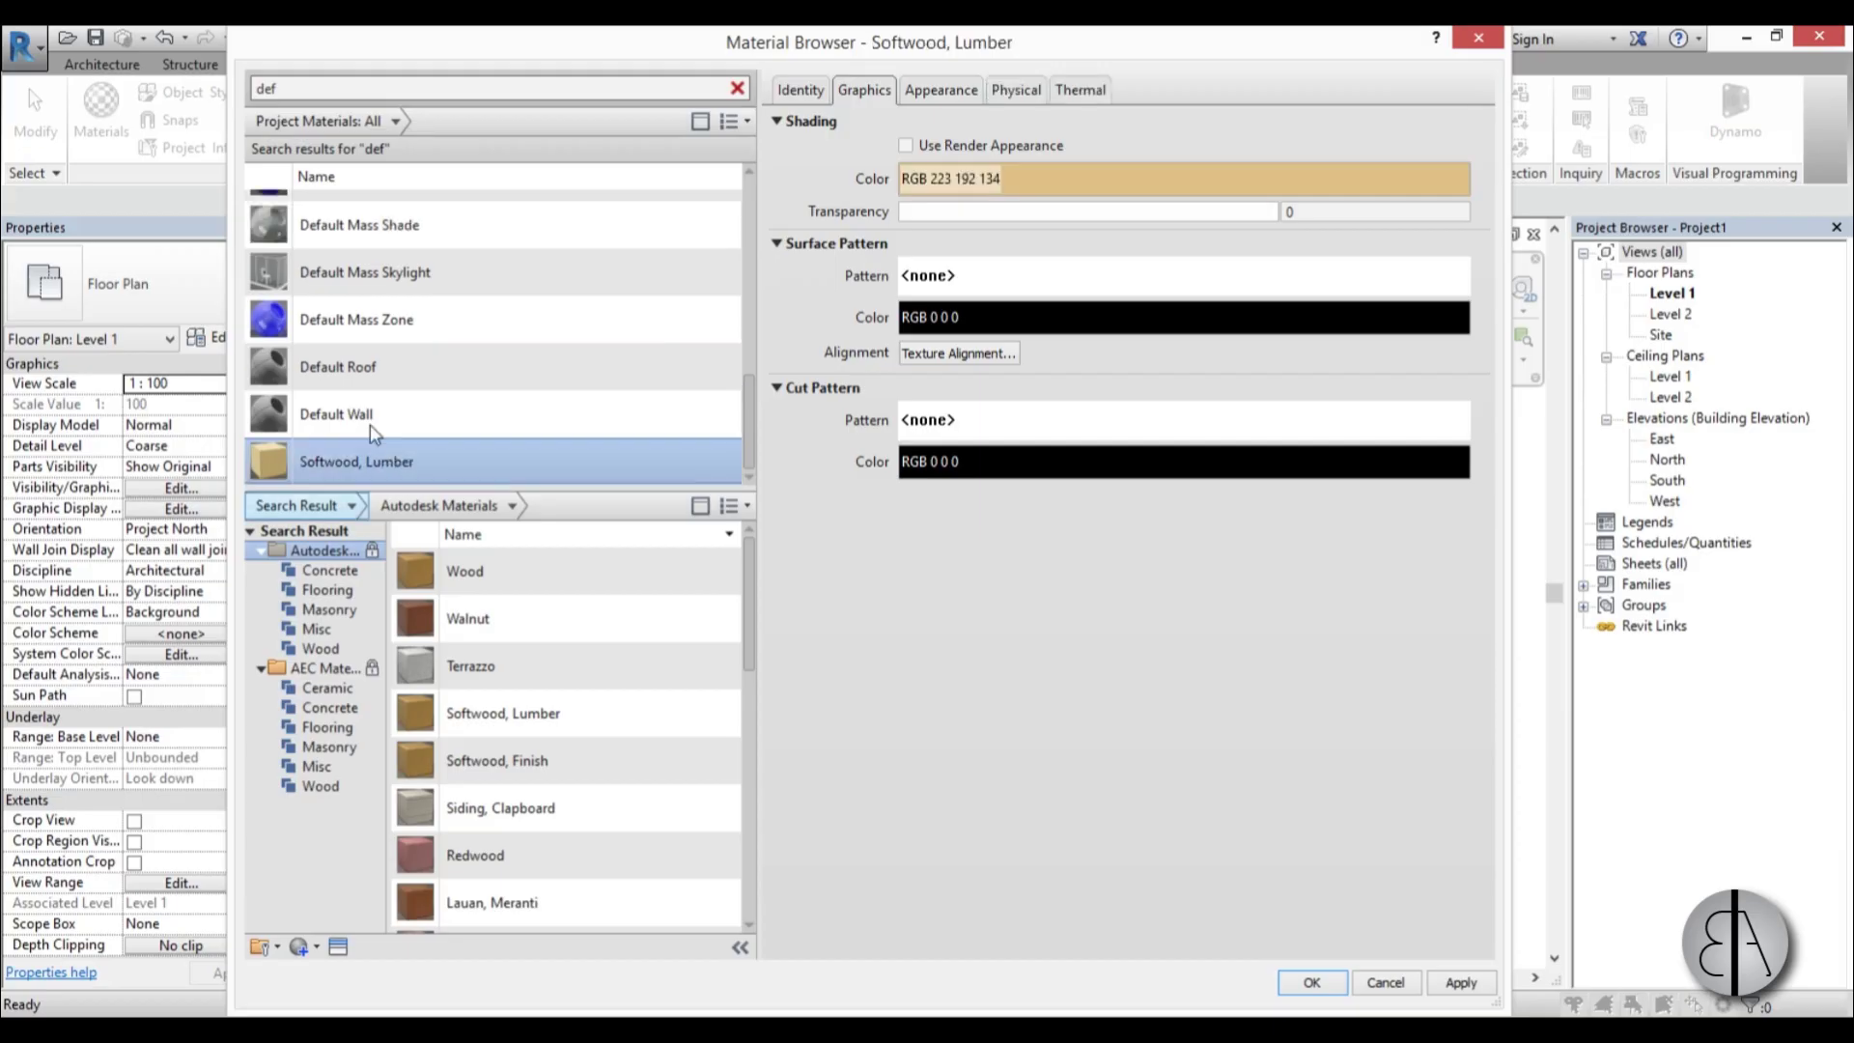
{"action": "left_click", "coordinate": [340, 85]}
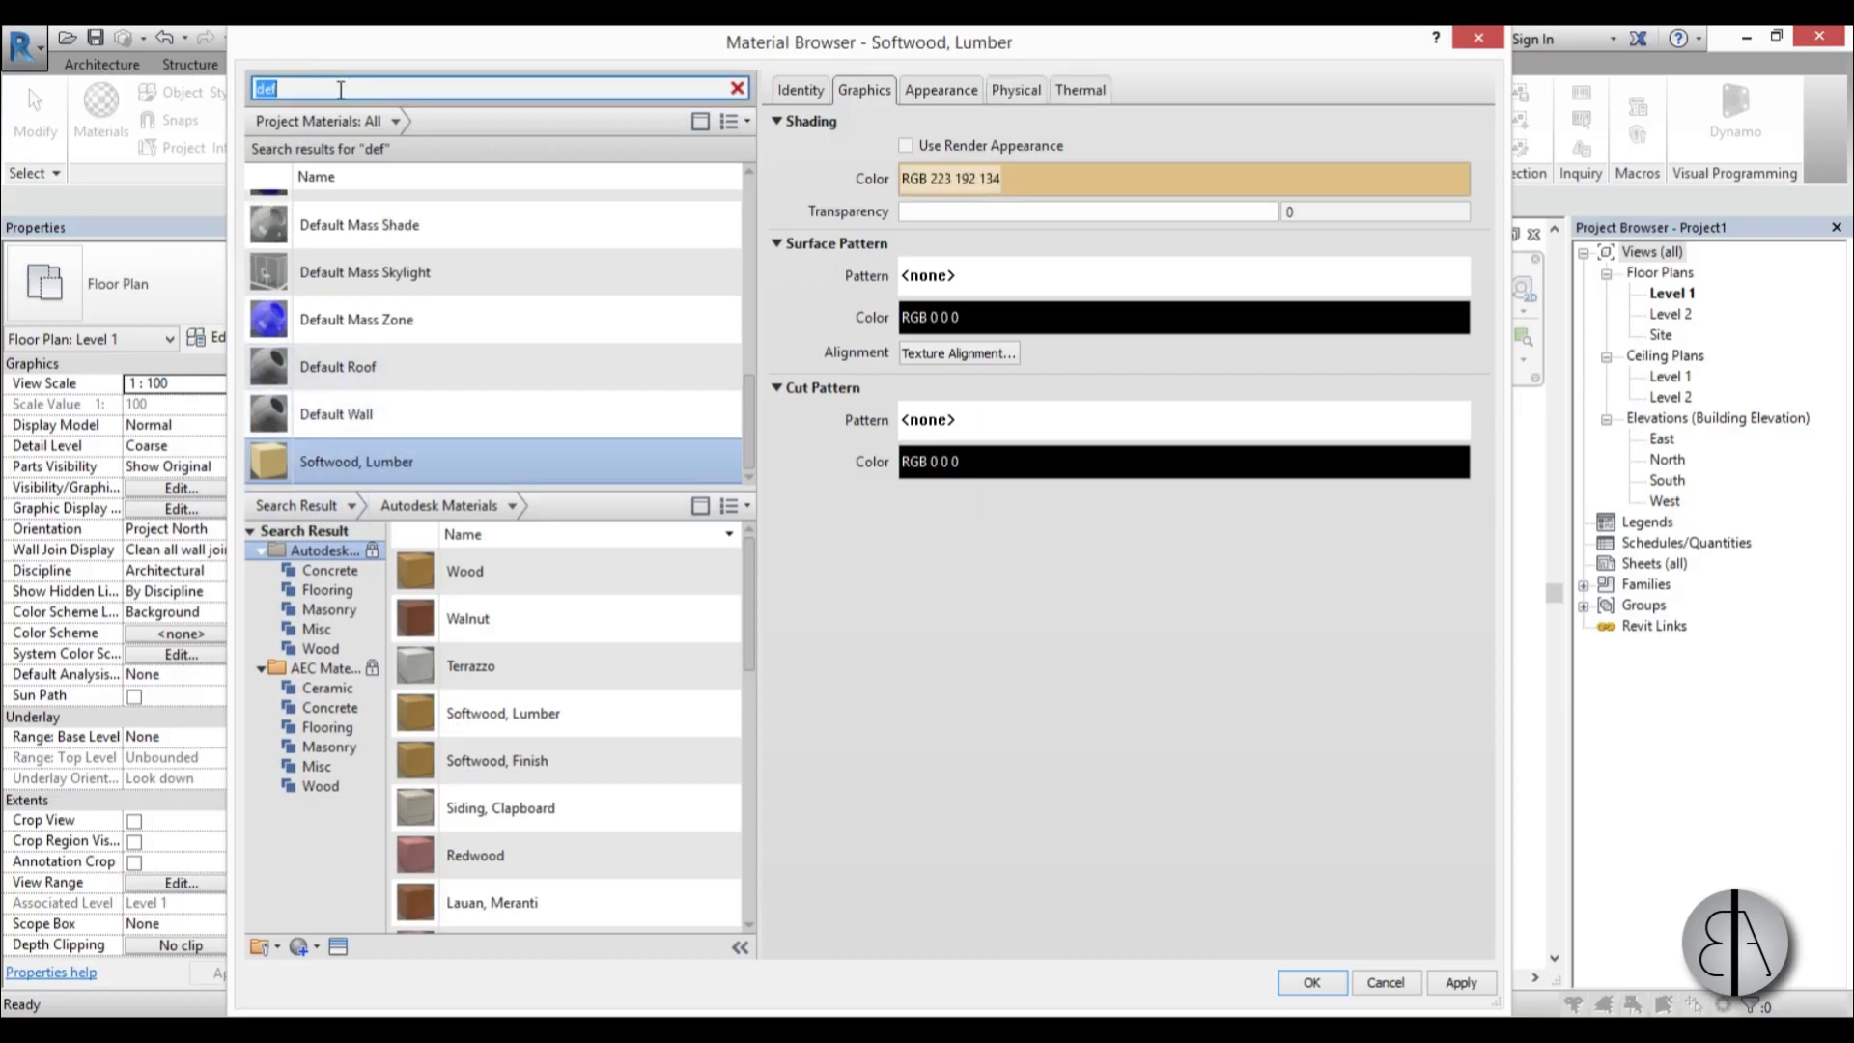
{"action": "key", "text": "BackSpace"}
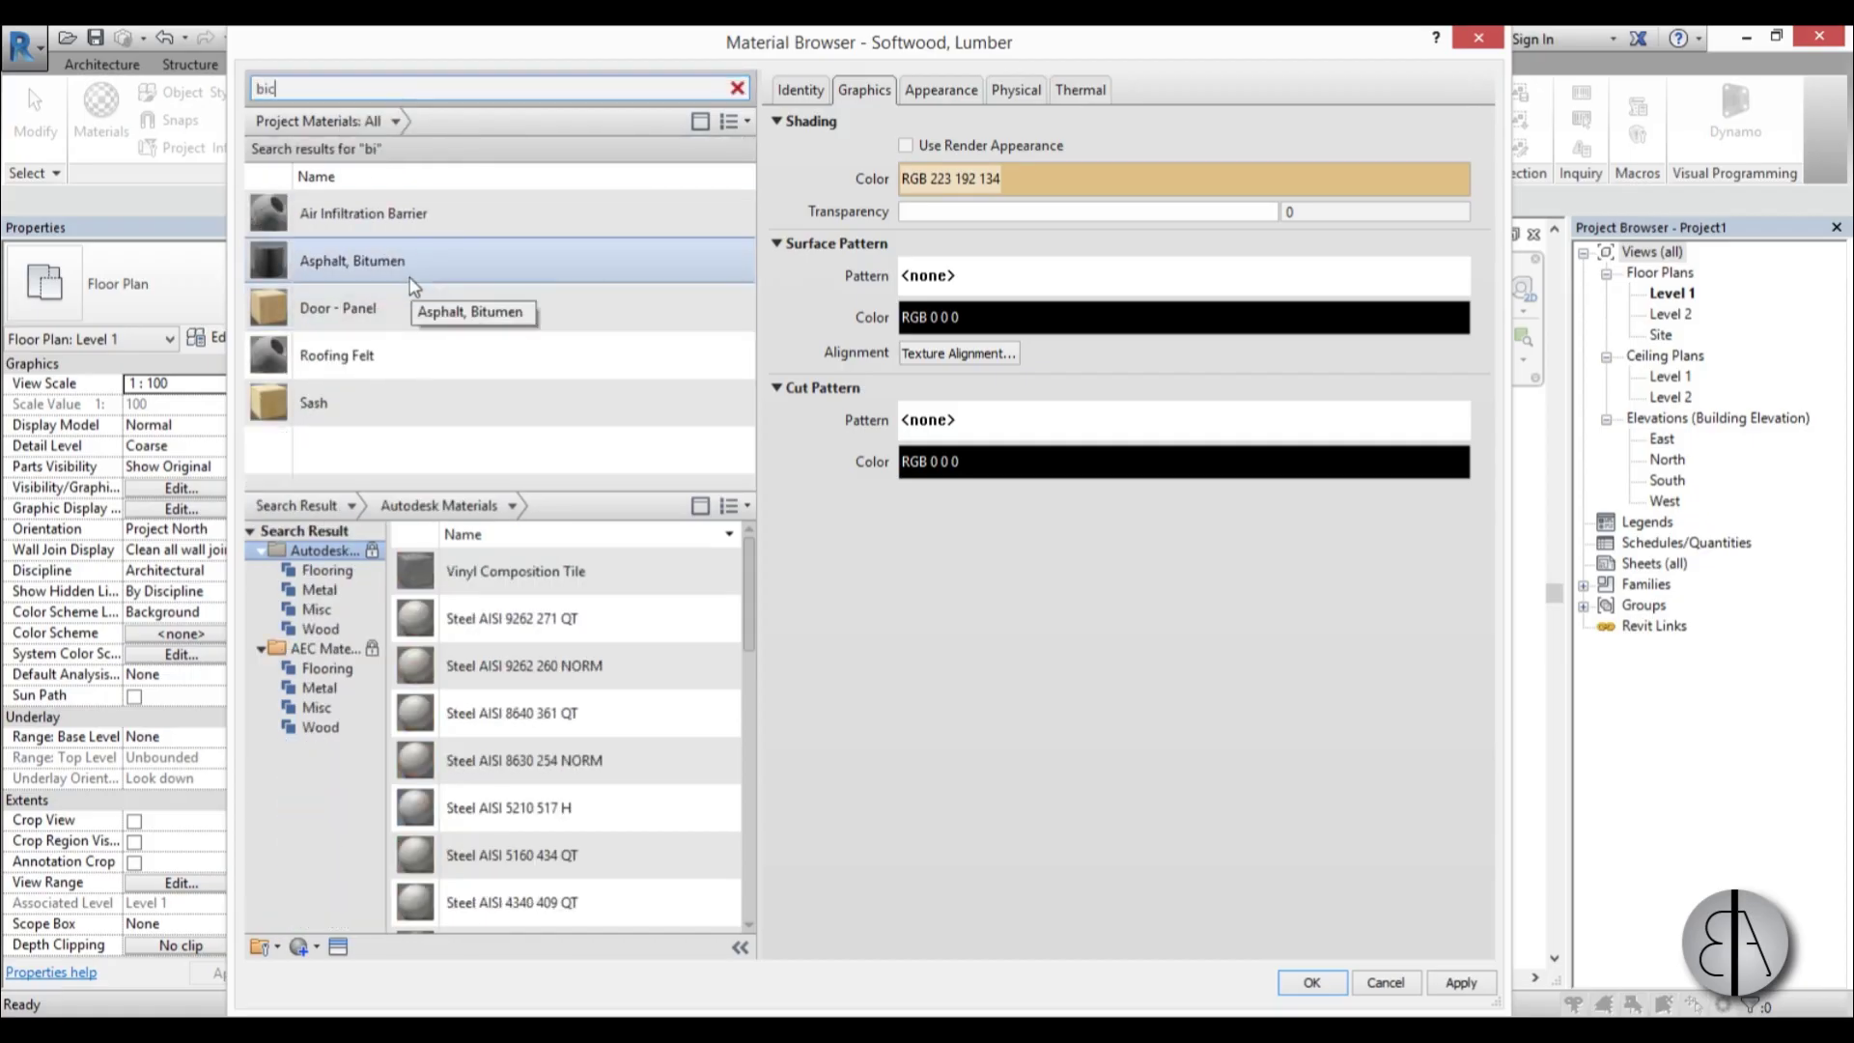
{"action": "key", "text": "BackSpace"}
{"action": "key", "text": "BackSpace"}
{"action": "type", "text": "ric"}
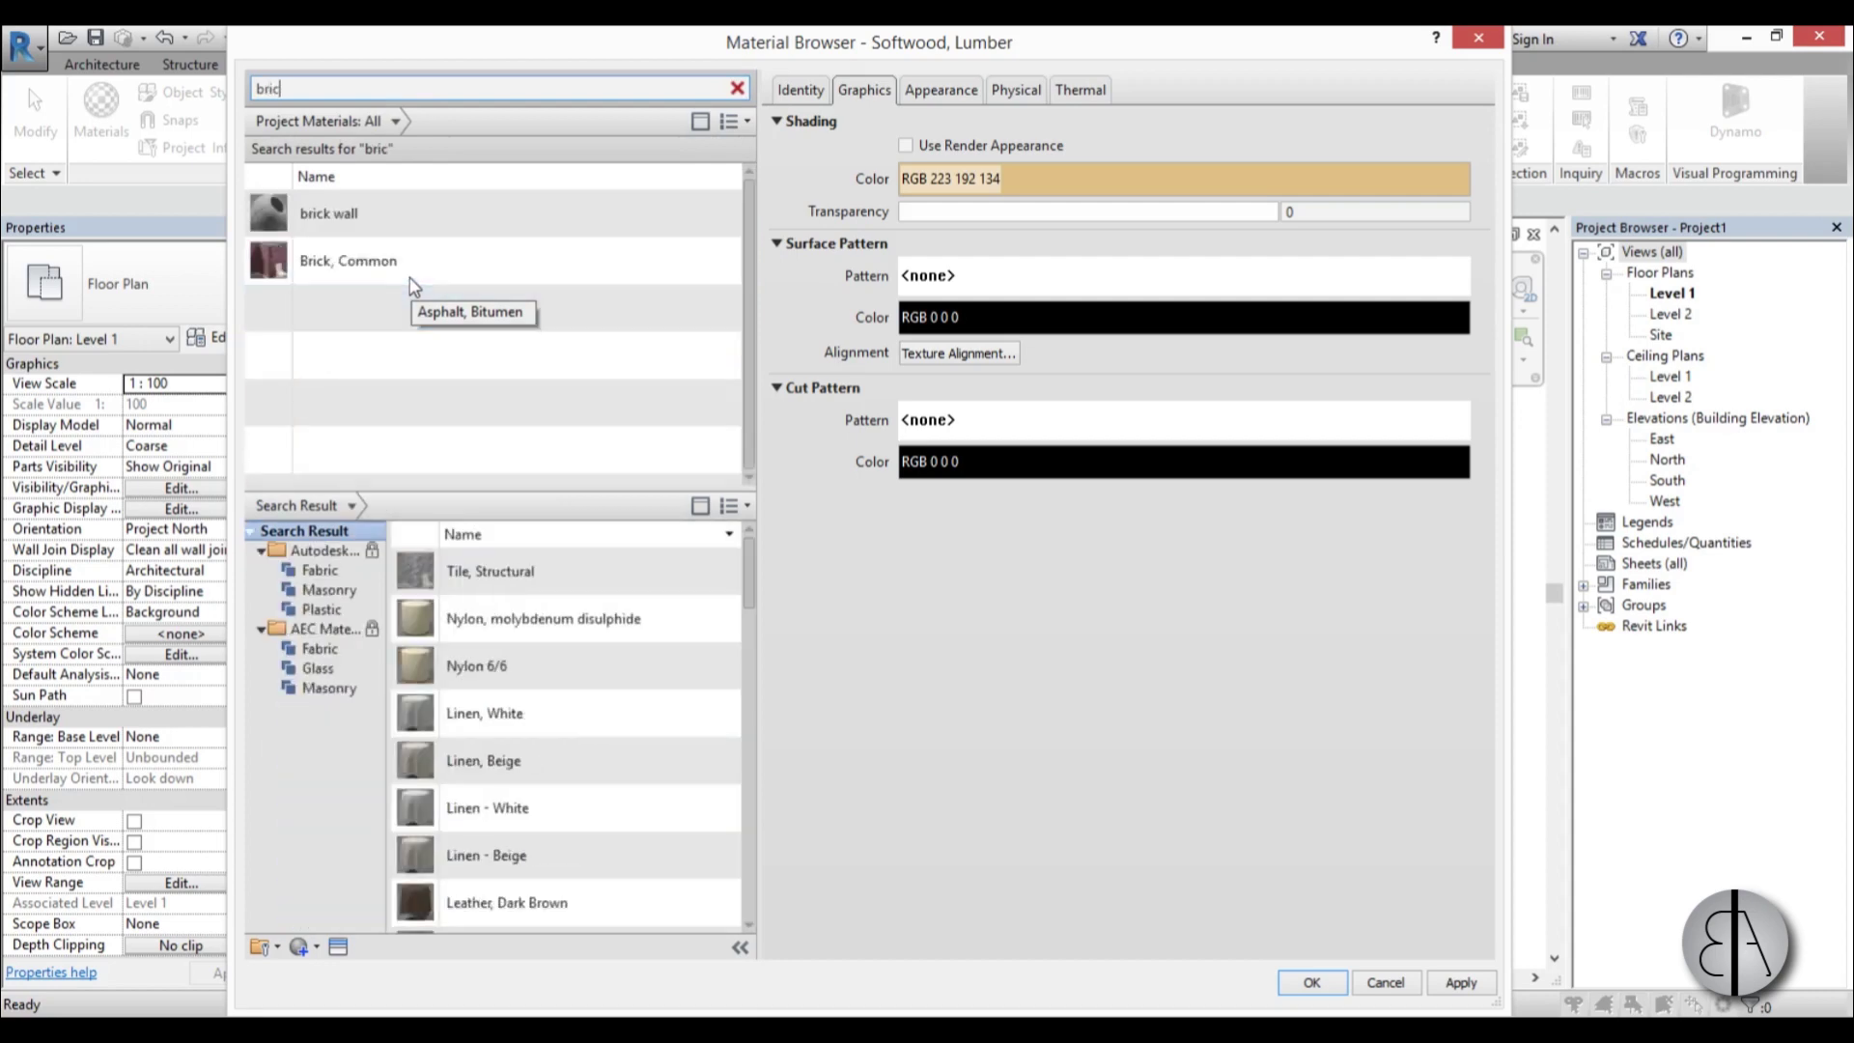
{"action": "left_click", "coordinate": [371, 217]}
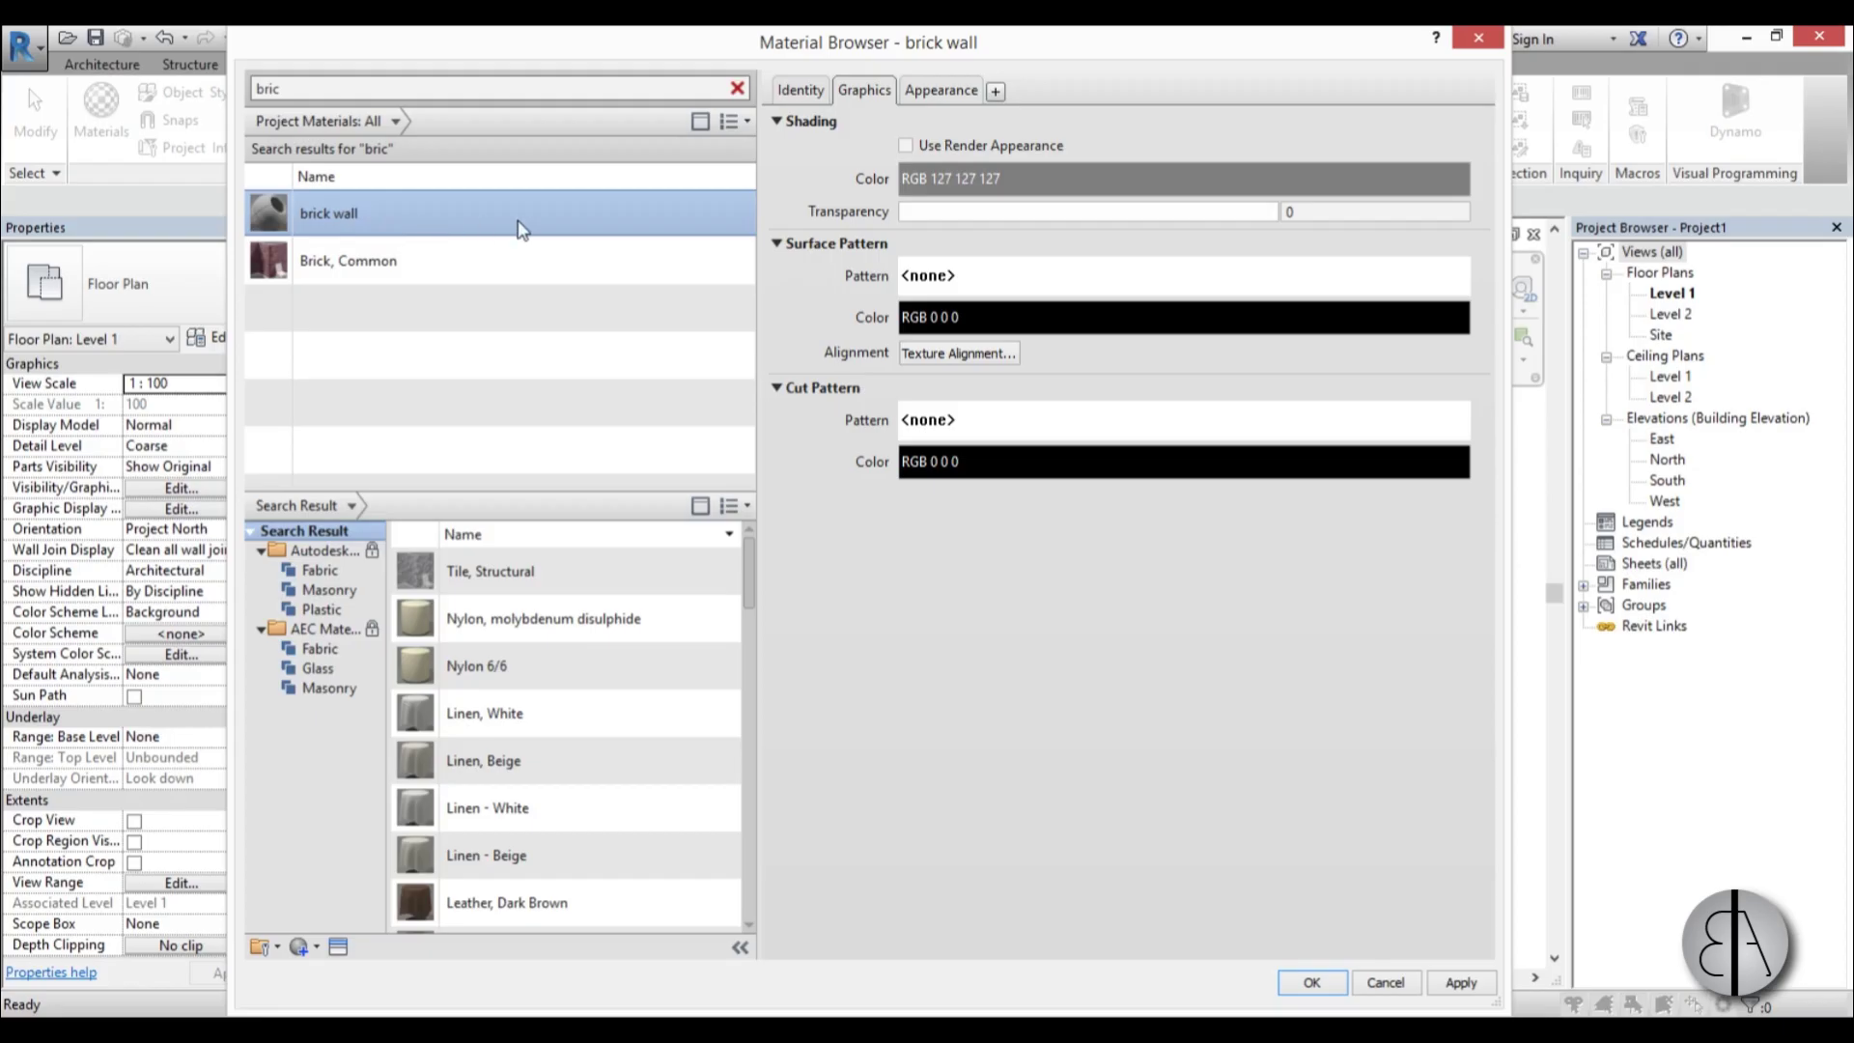
- On the Appearance tab, load brick-texture from the Desktop as the Generic image
{"action": "left_click", "coordinate": [941, 91]}
{"action": "left_click_drag", "start_coordinate": [1039, 40], "coordinate": [1036, 62]}
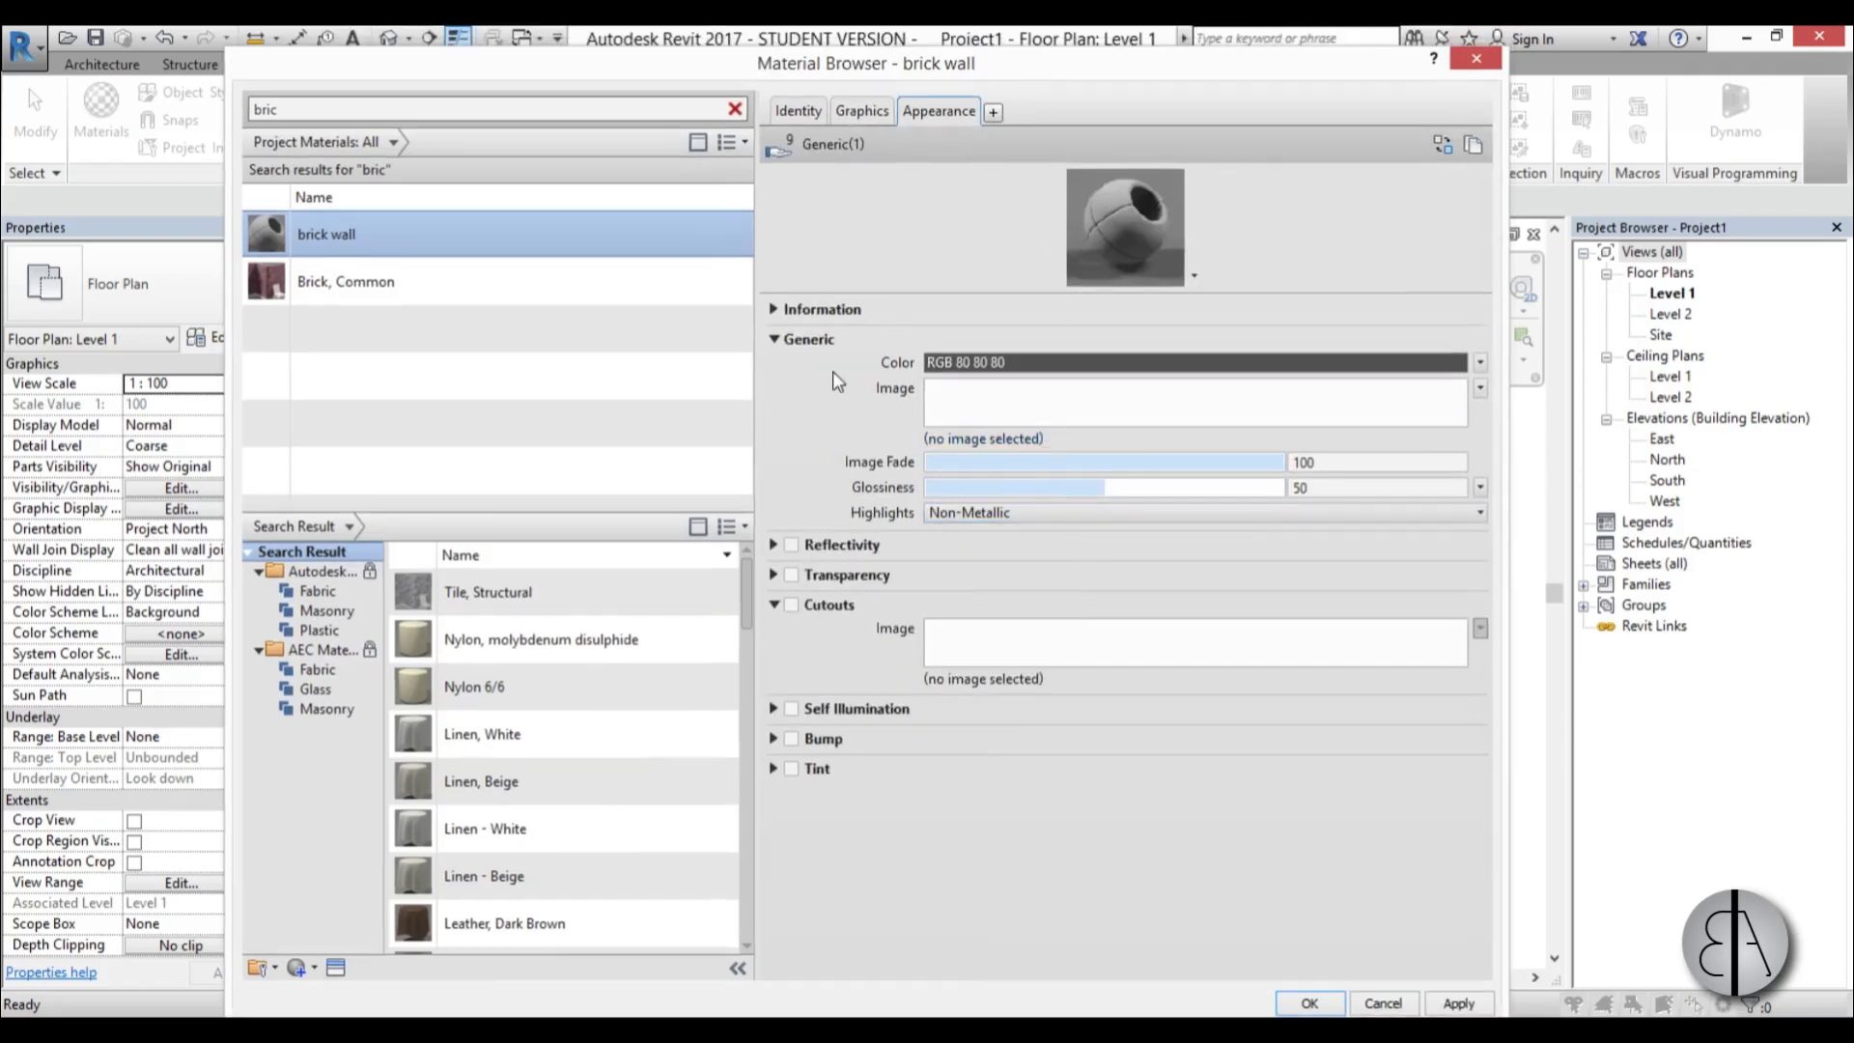
{"action": "left_click", "coordinate": [1010, 417]}
{"action": "left_click", "coordinate": [258, 606]}
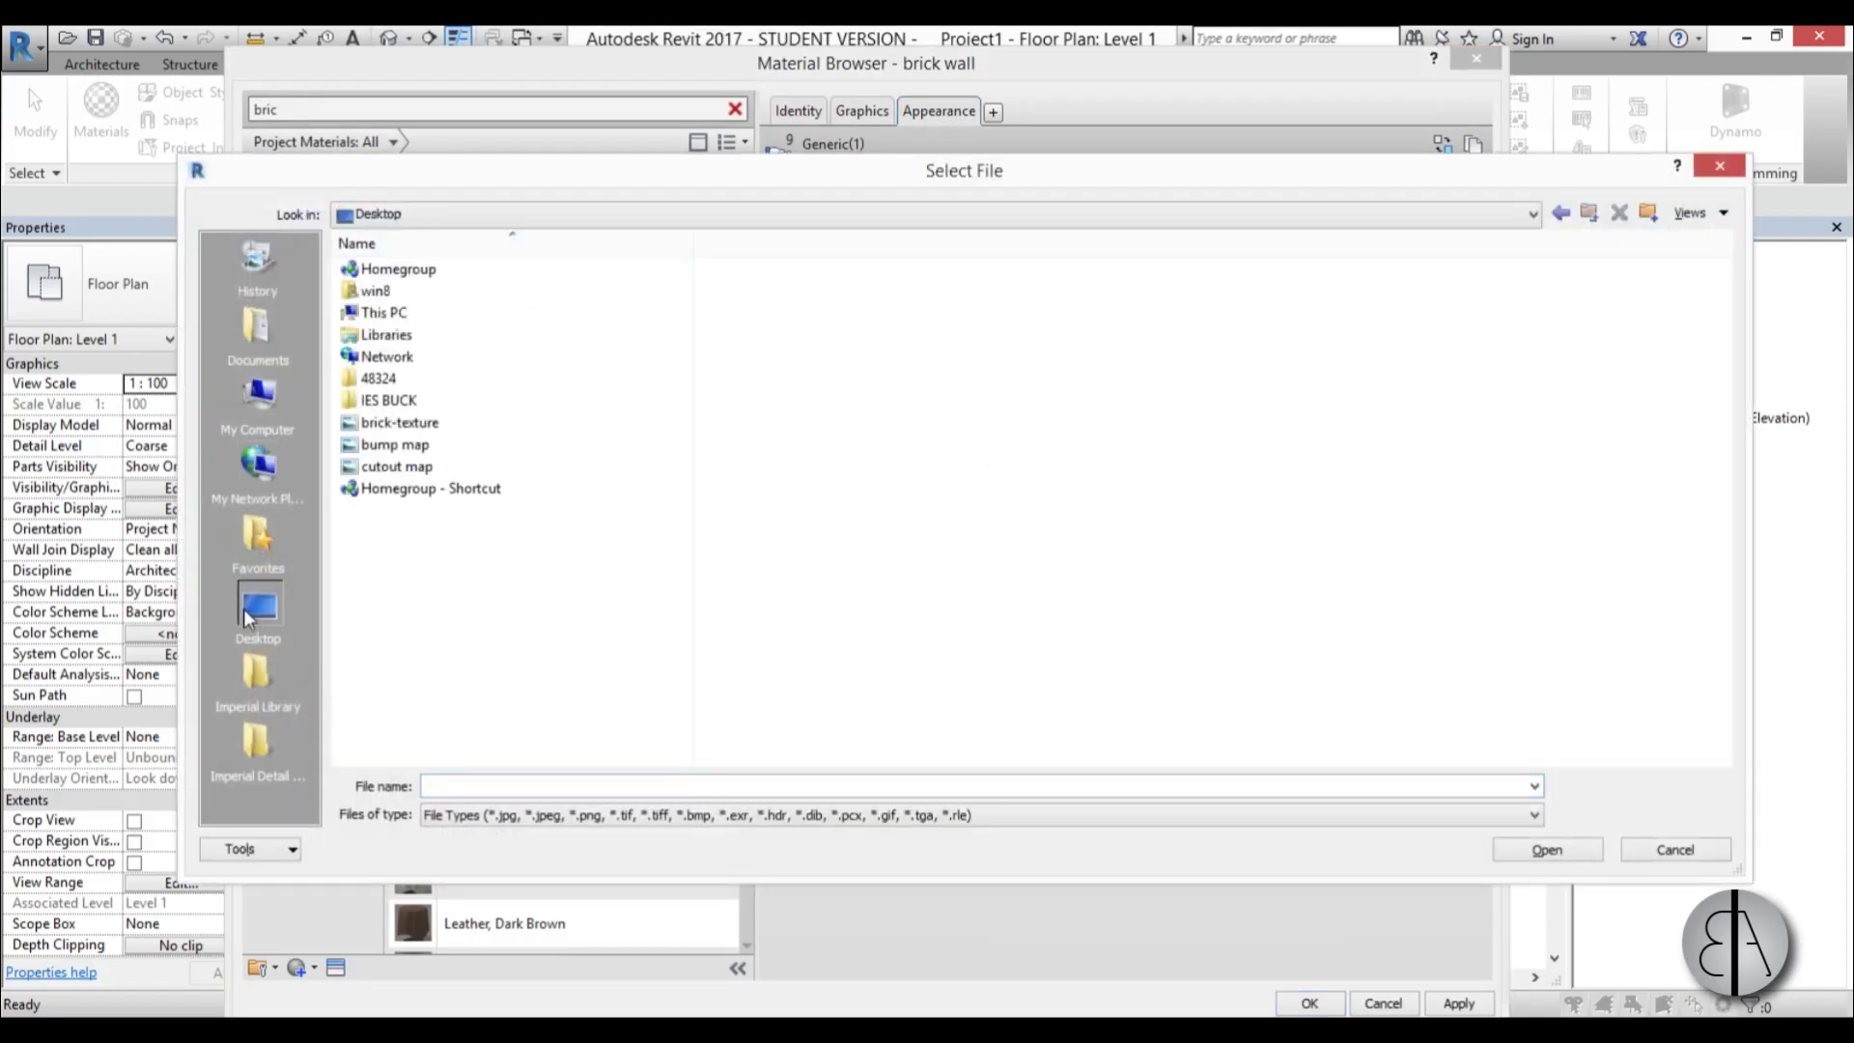
{"action": "left_click", "coordinate": [435, 429]}
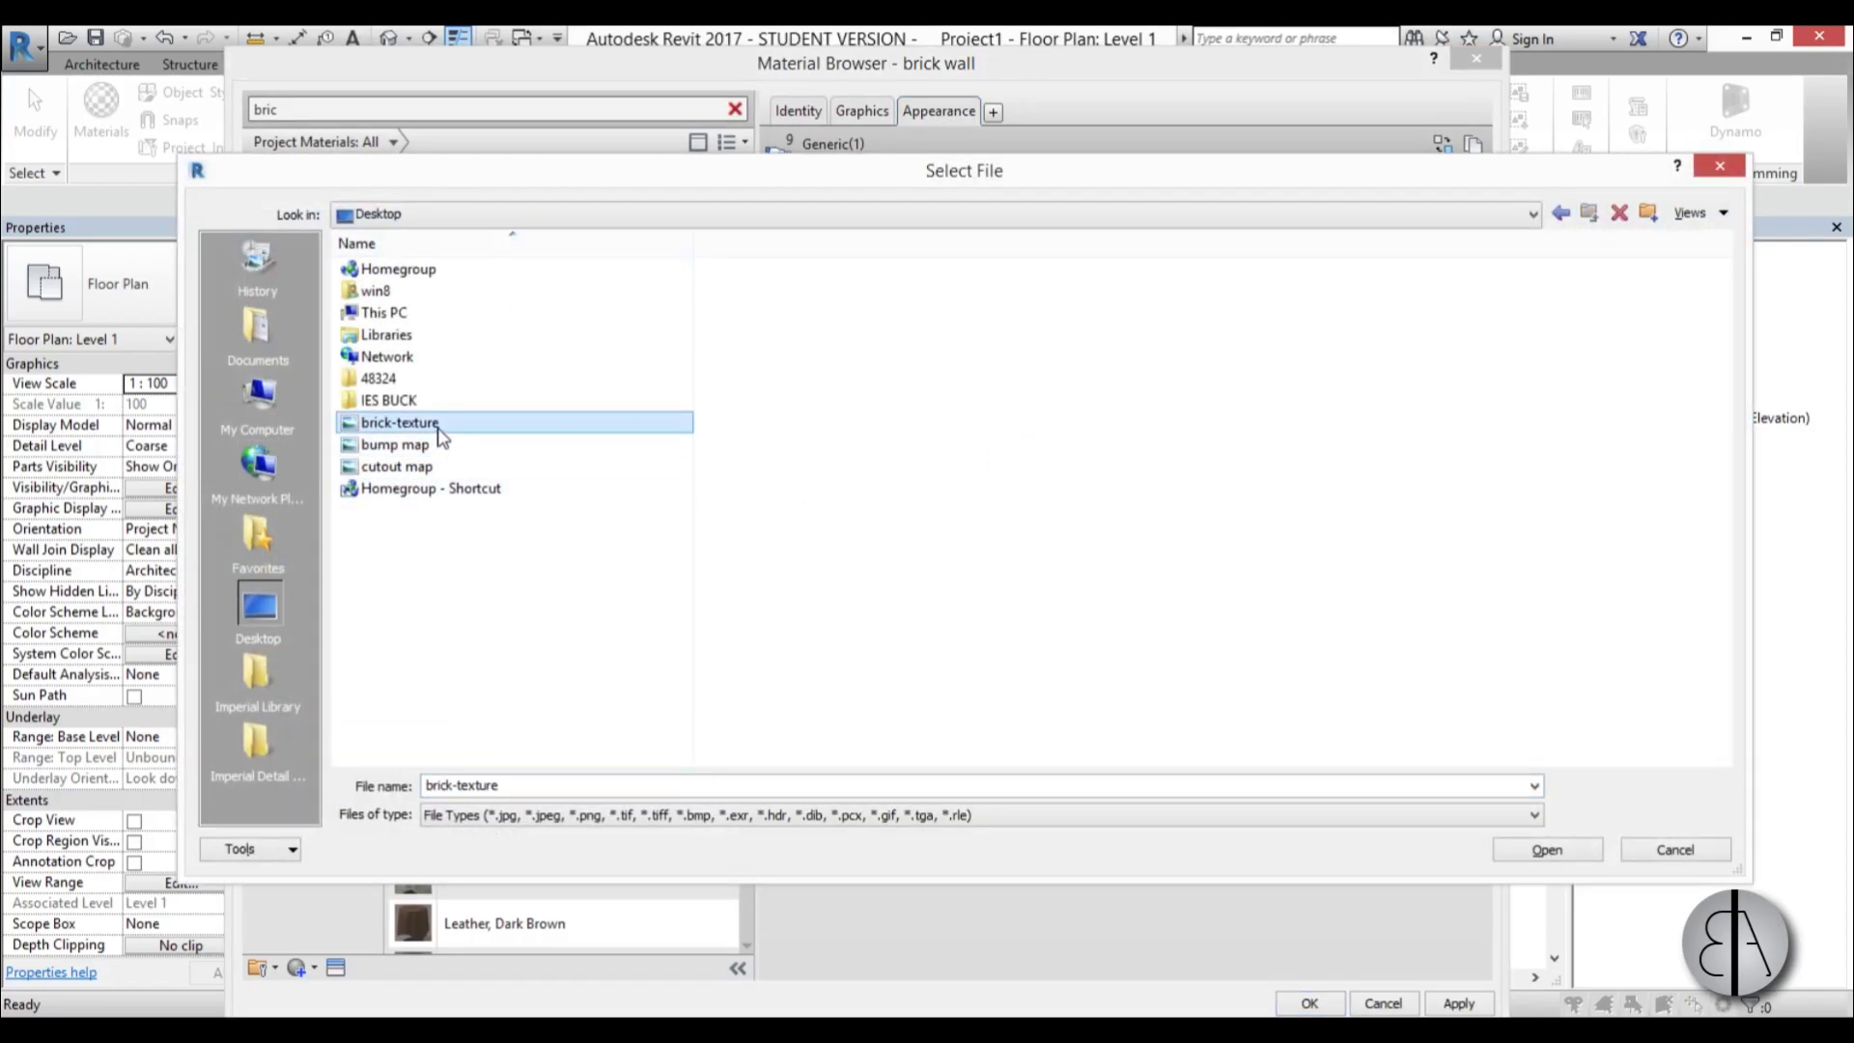
{"action": "double_click", "coordinate": [441, 438]}
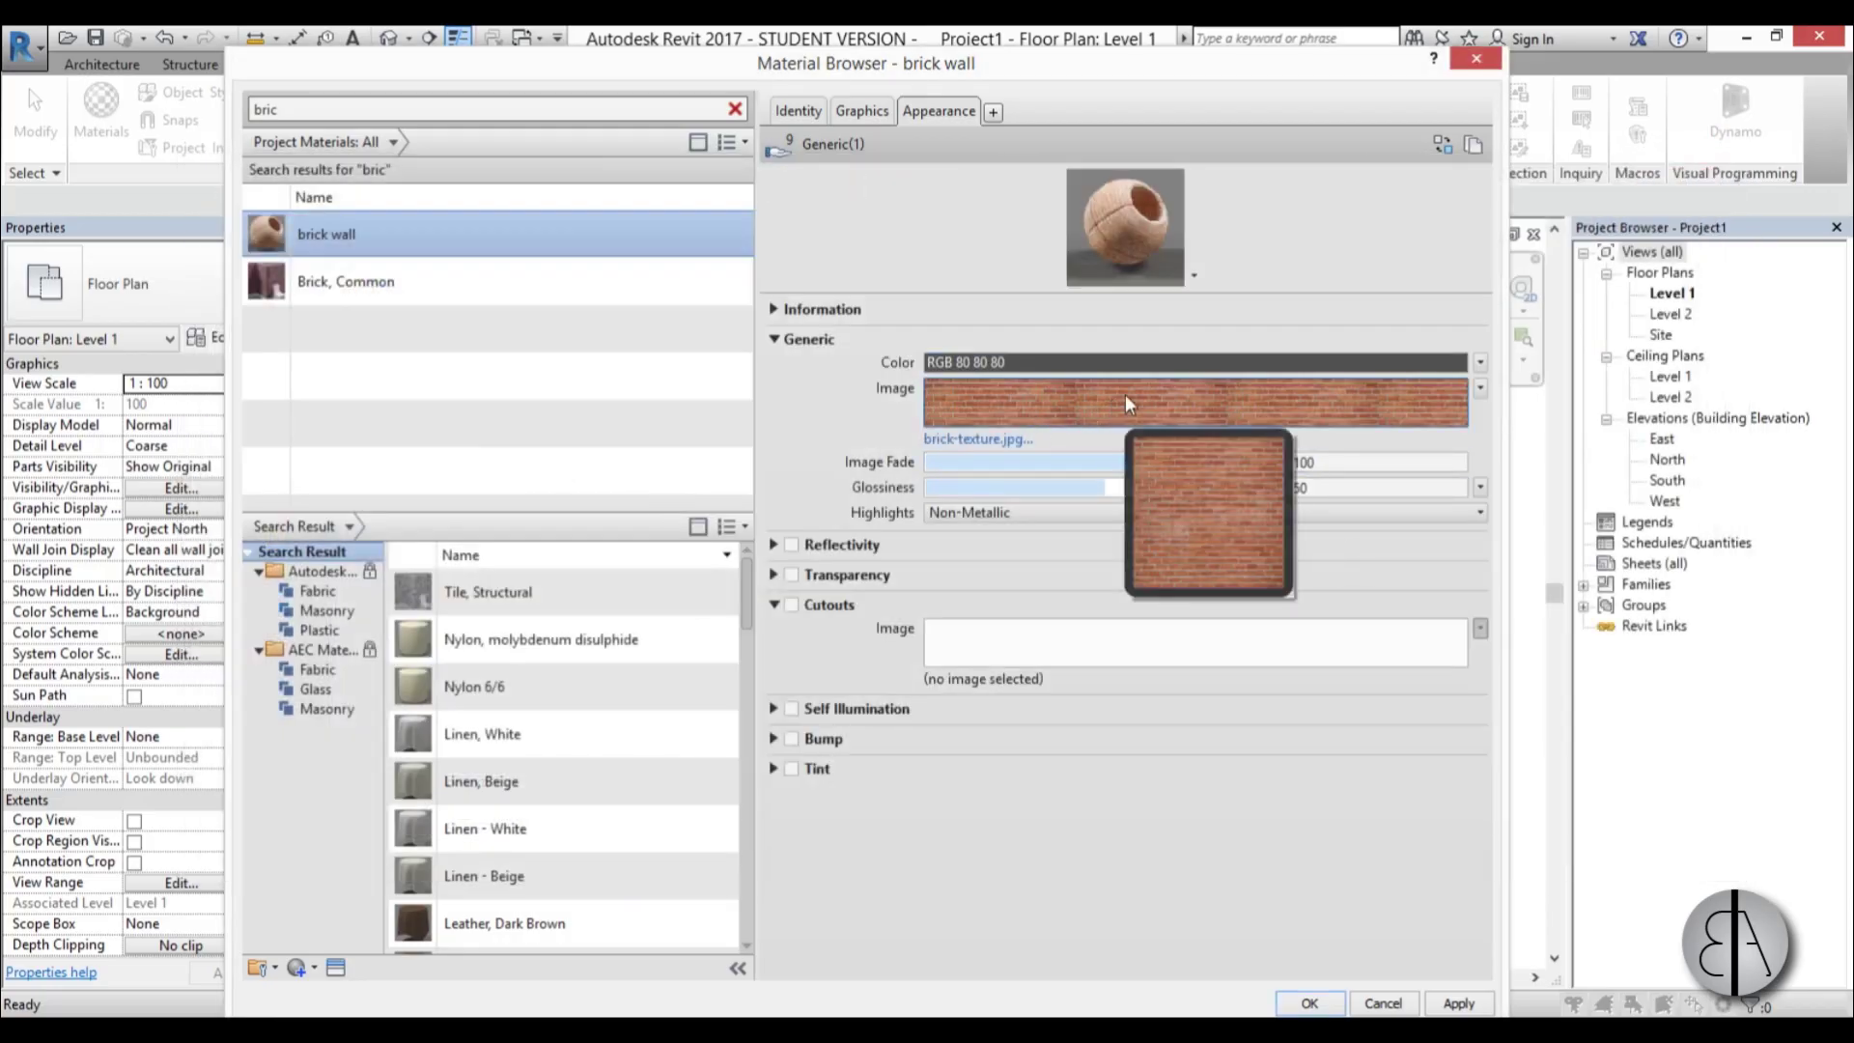
- Switch the appearance preview to the Walls scene and enlarge the preview area
{"action": "left_click", "coordinate": [1194, 276]}
{"action": "mouse_move", "coordinate": [1180, 303]}
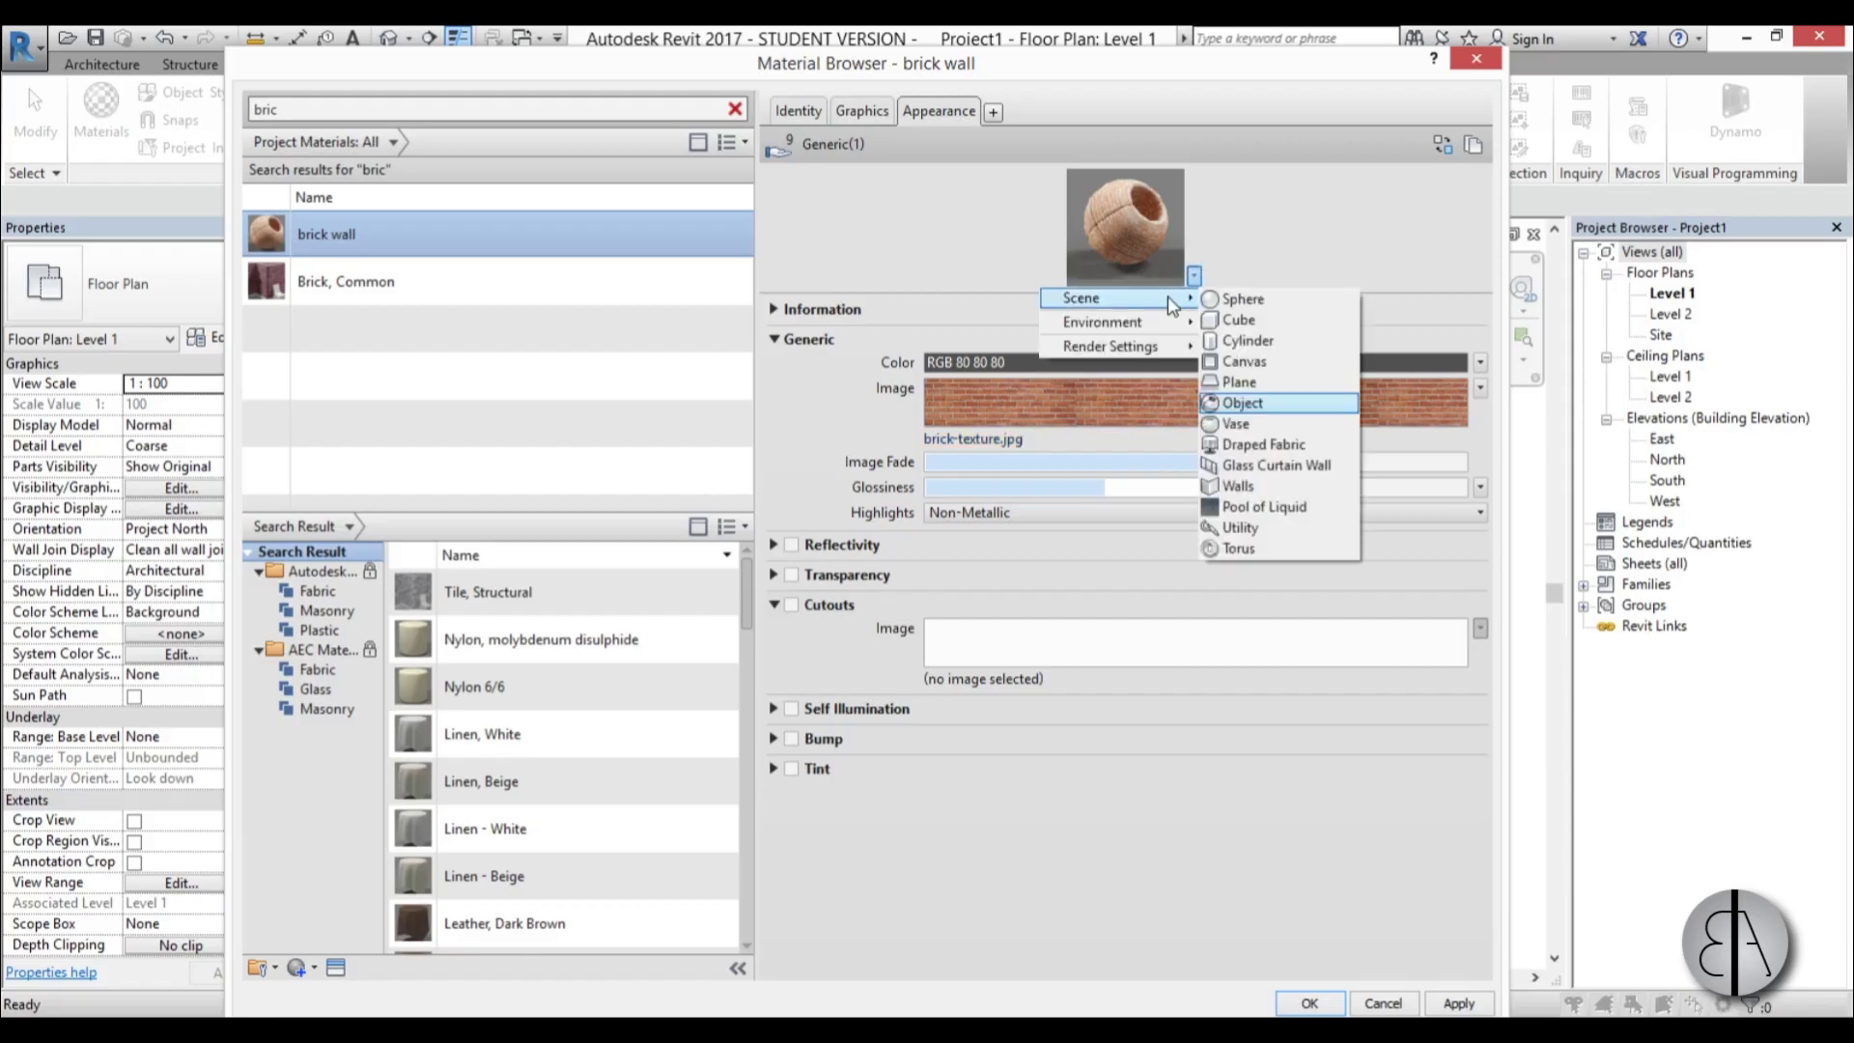
{"action": "left_click", "coordinate": [1268, 491]}
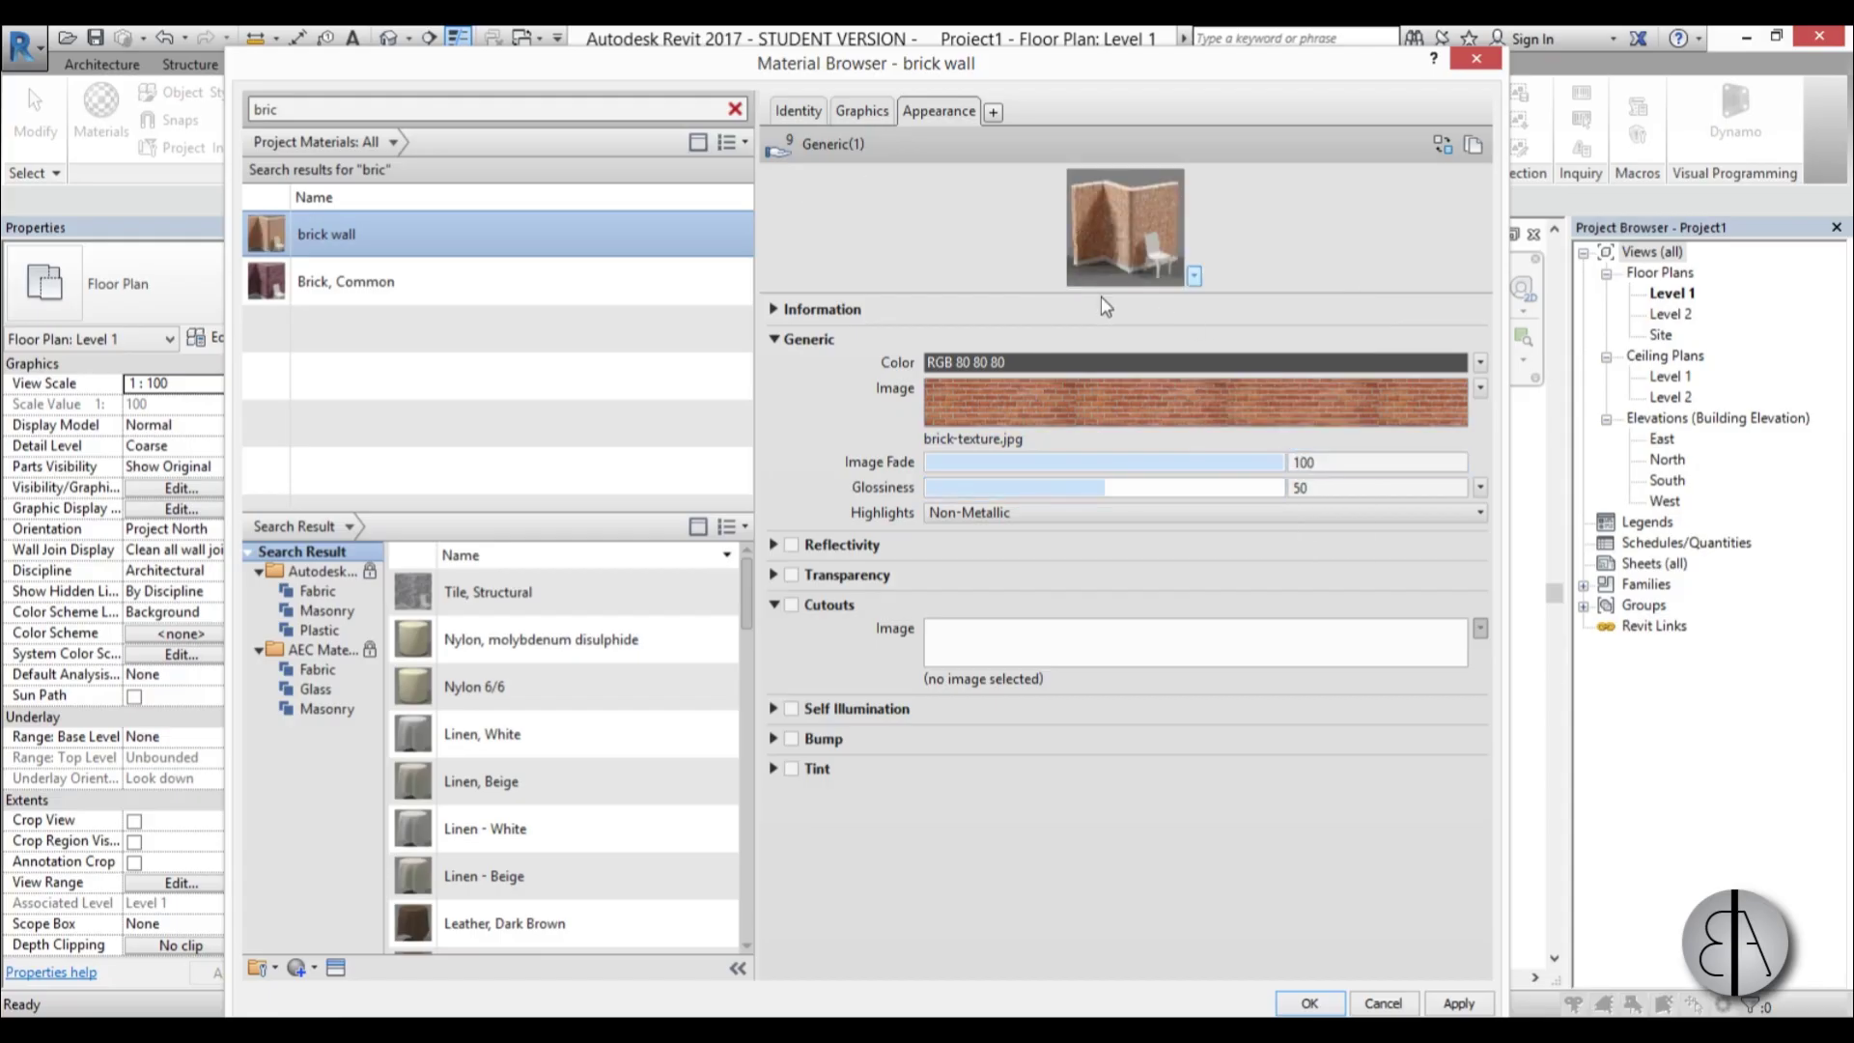
{"action": "left_click_drag", "start_coordinate": [1102, 294], "coordinate": [1089, 565]}
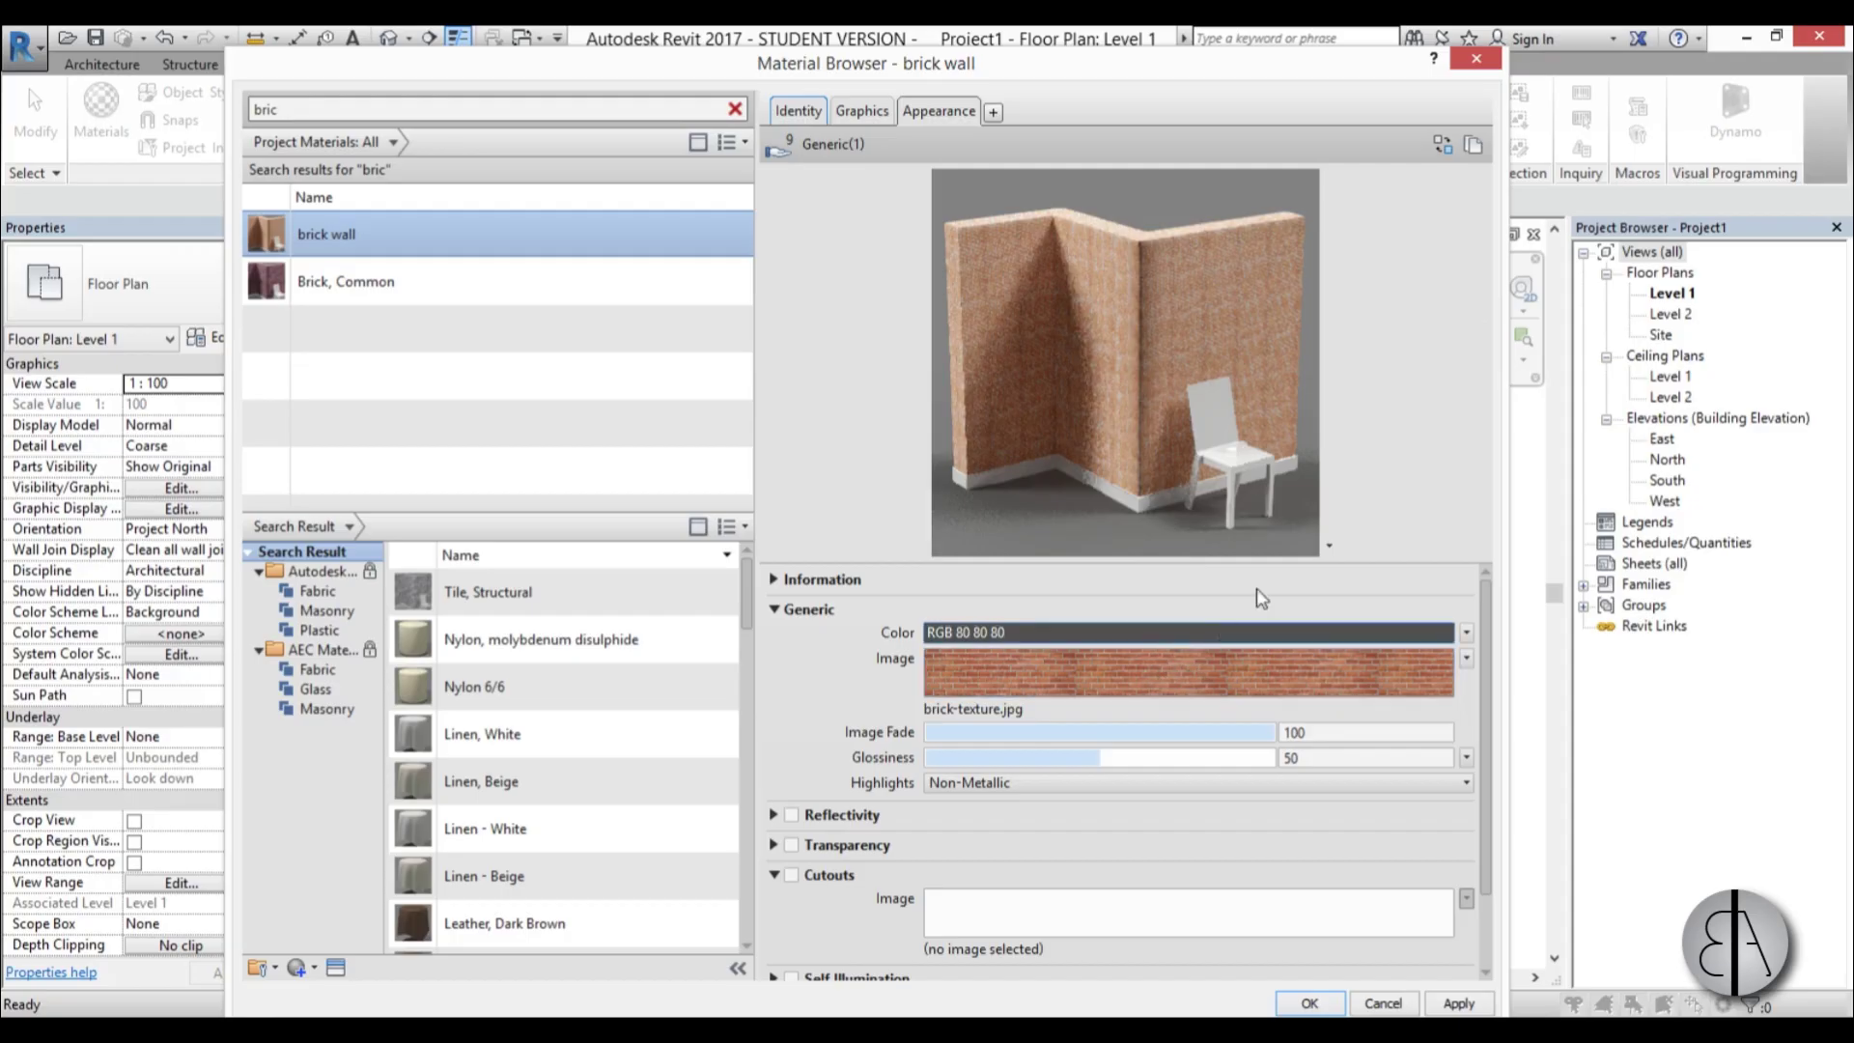
- Edit the brick-texture image and set its sample size width to 3.00 m
{"action": "left_click", "coordinate": [1466, 660]}
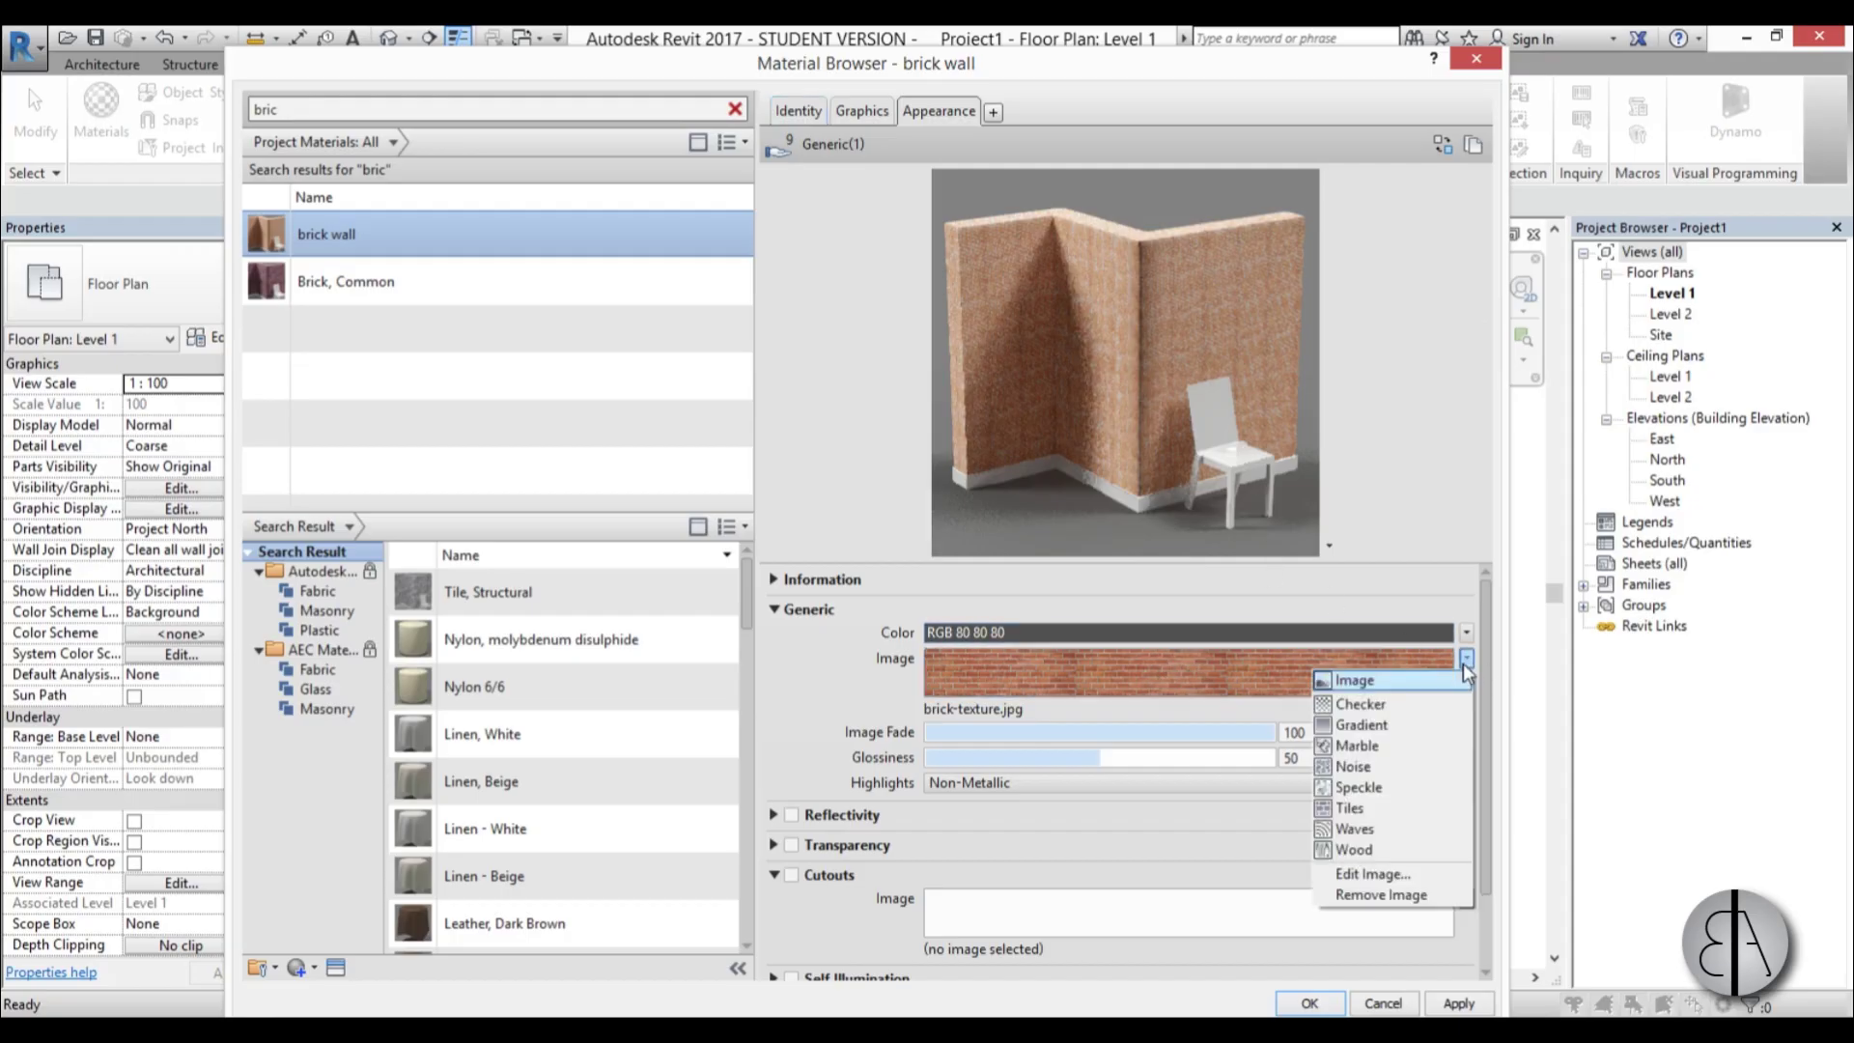
{"action": "left_click", "coordinate": [1372, 874]}
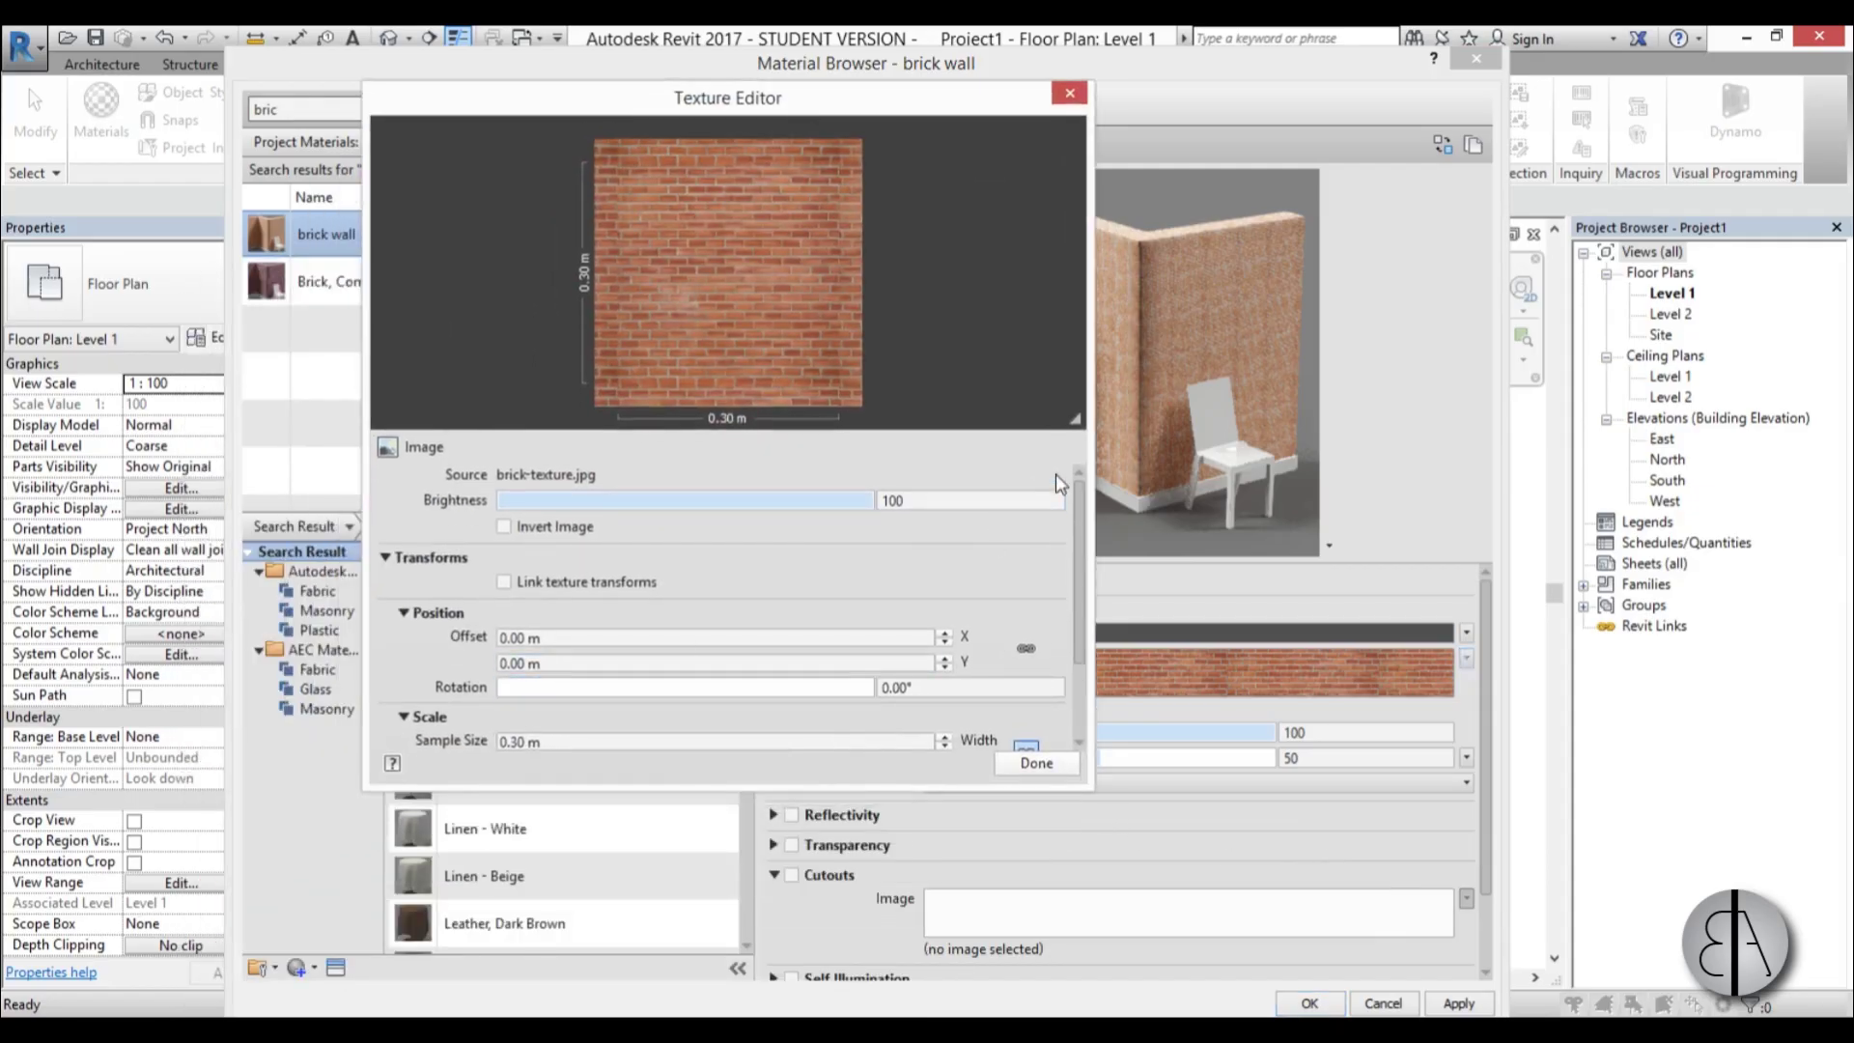
{"action": "scroll", "coordinate": [772, 628], "scroll_direction": "down", "scroll_amount": 3}
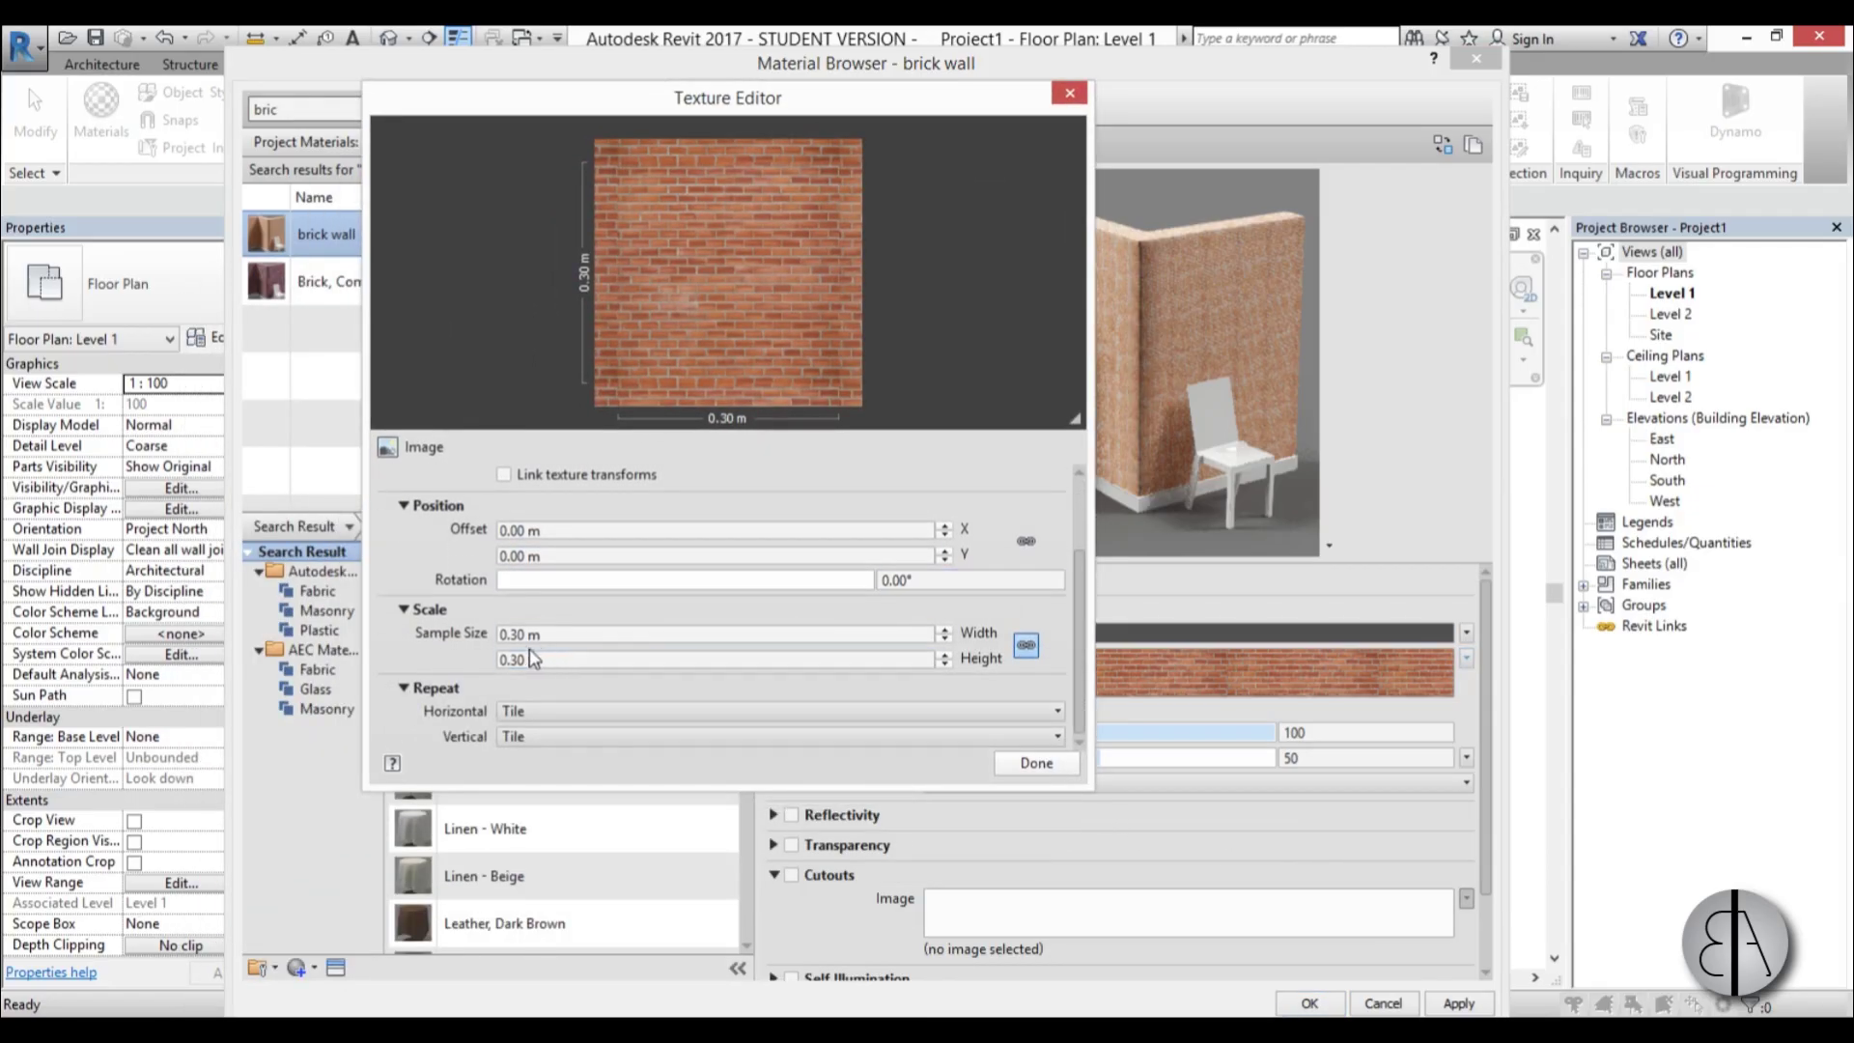
{"action": "left_click", "coordinate": [513, 634]}
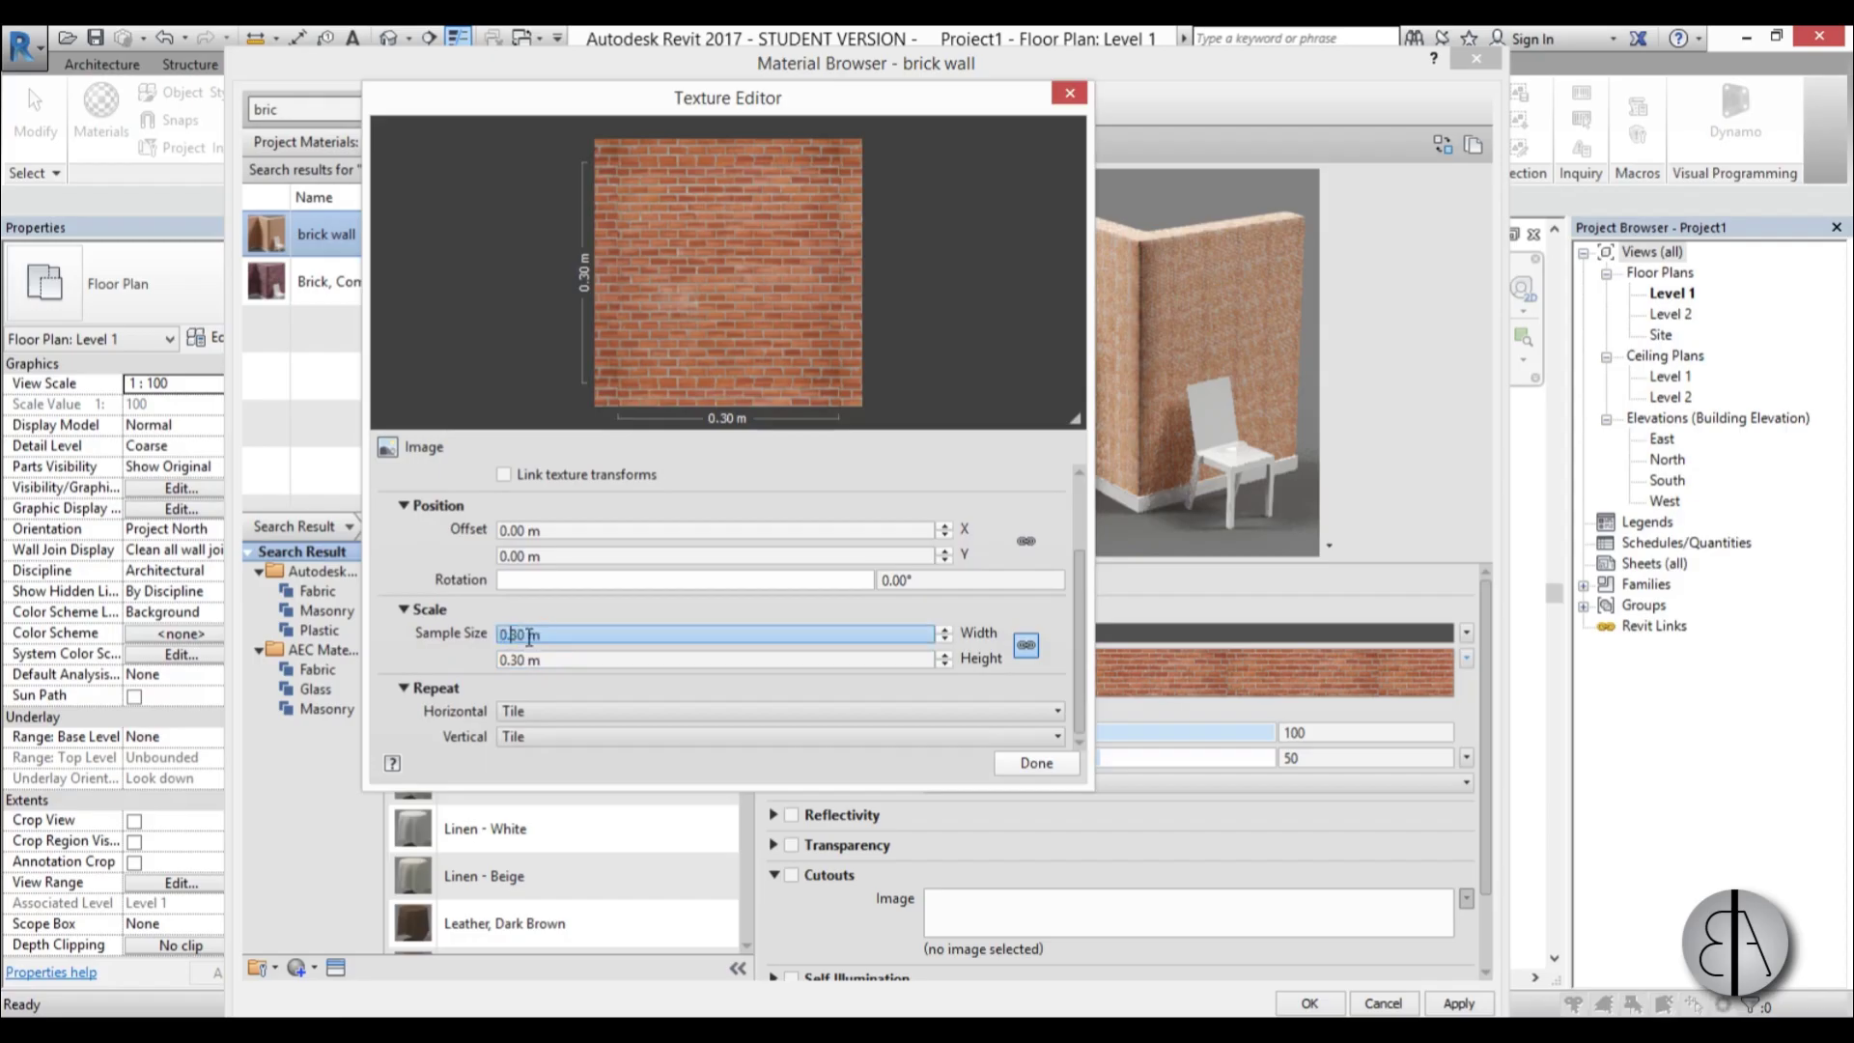
{"action": "left_click_drag", "start_coordinate": [527, 635], "coordinate": [441, 638]}
{"action": "type", "text": "3.00"}
{"action": "key", "text": "Return"}
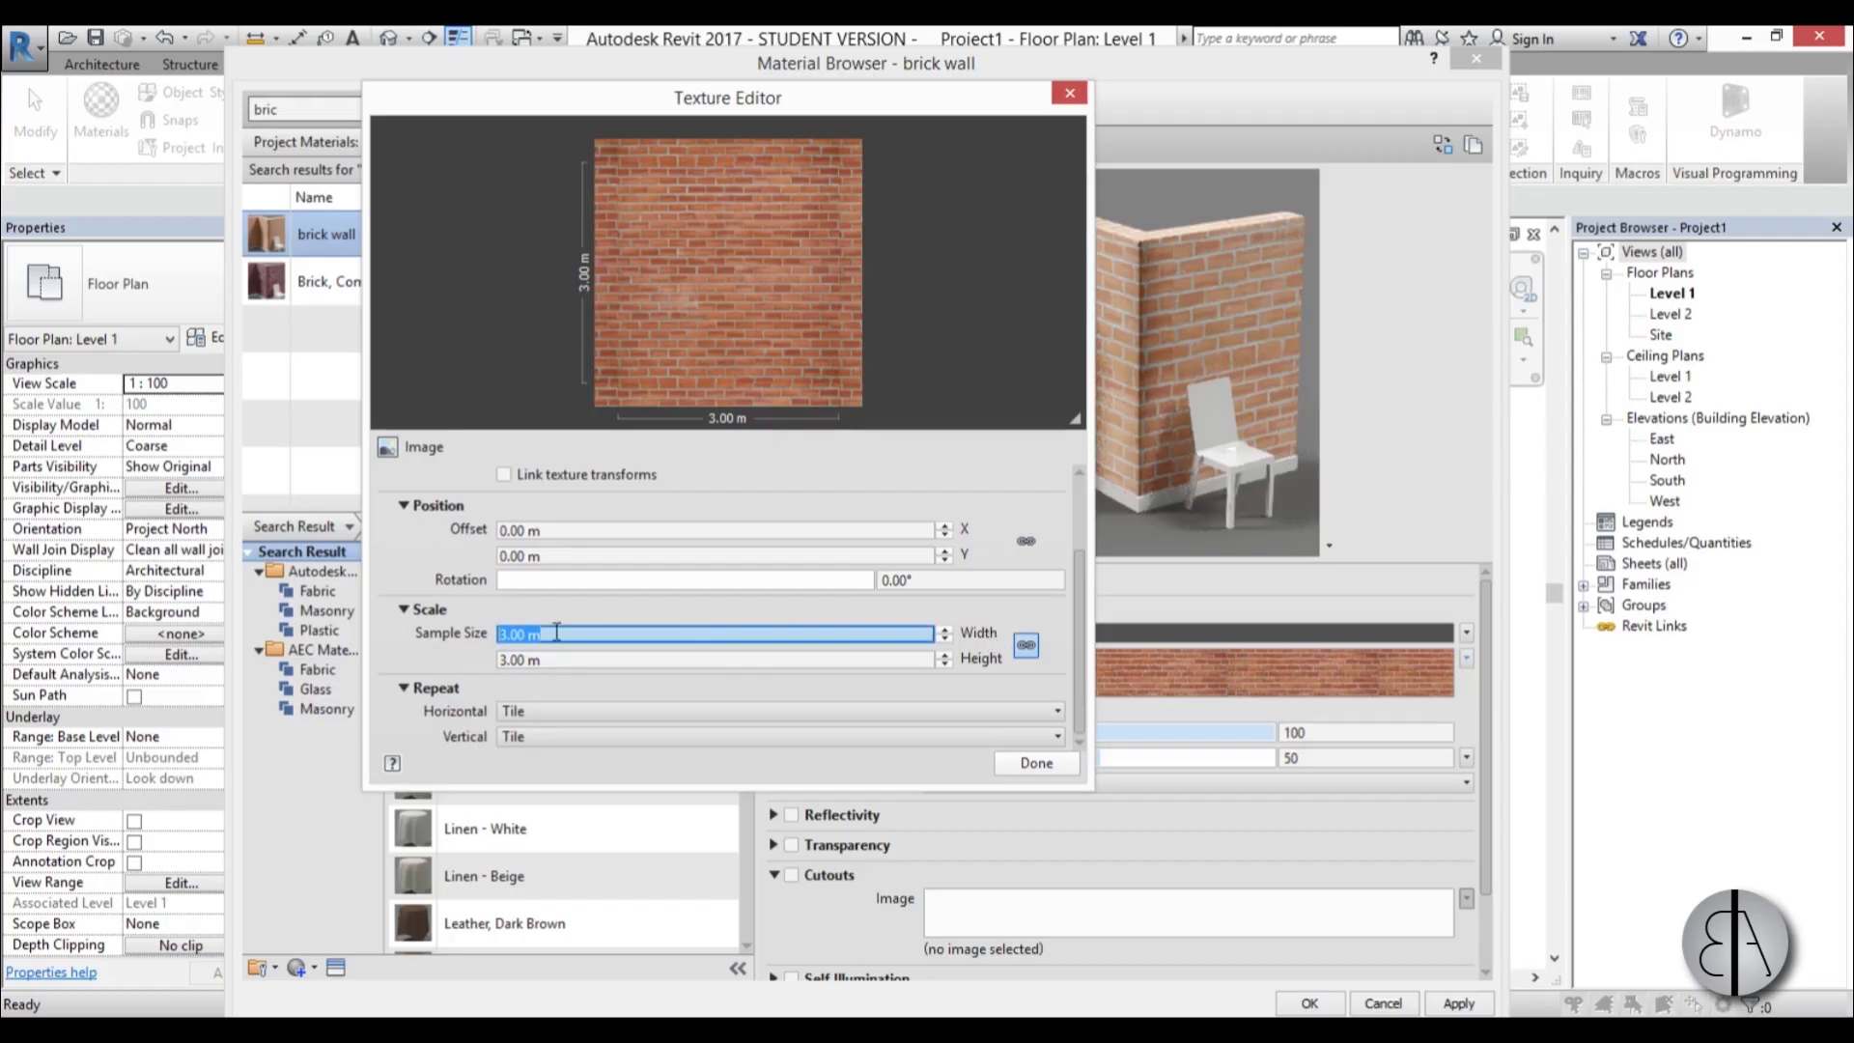
- Change the sample size width to 1.00 m, then settle on 1.50 m
{"action": "left_click", "coordinate": [500, 635]}
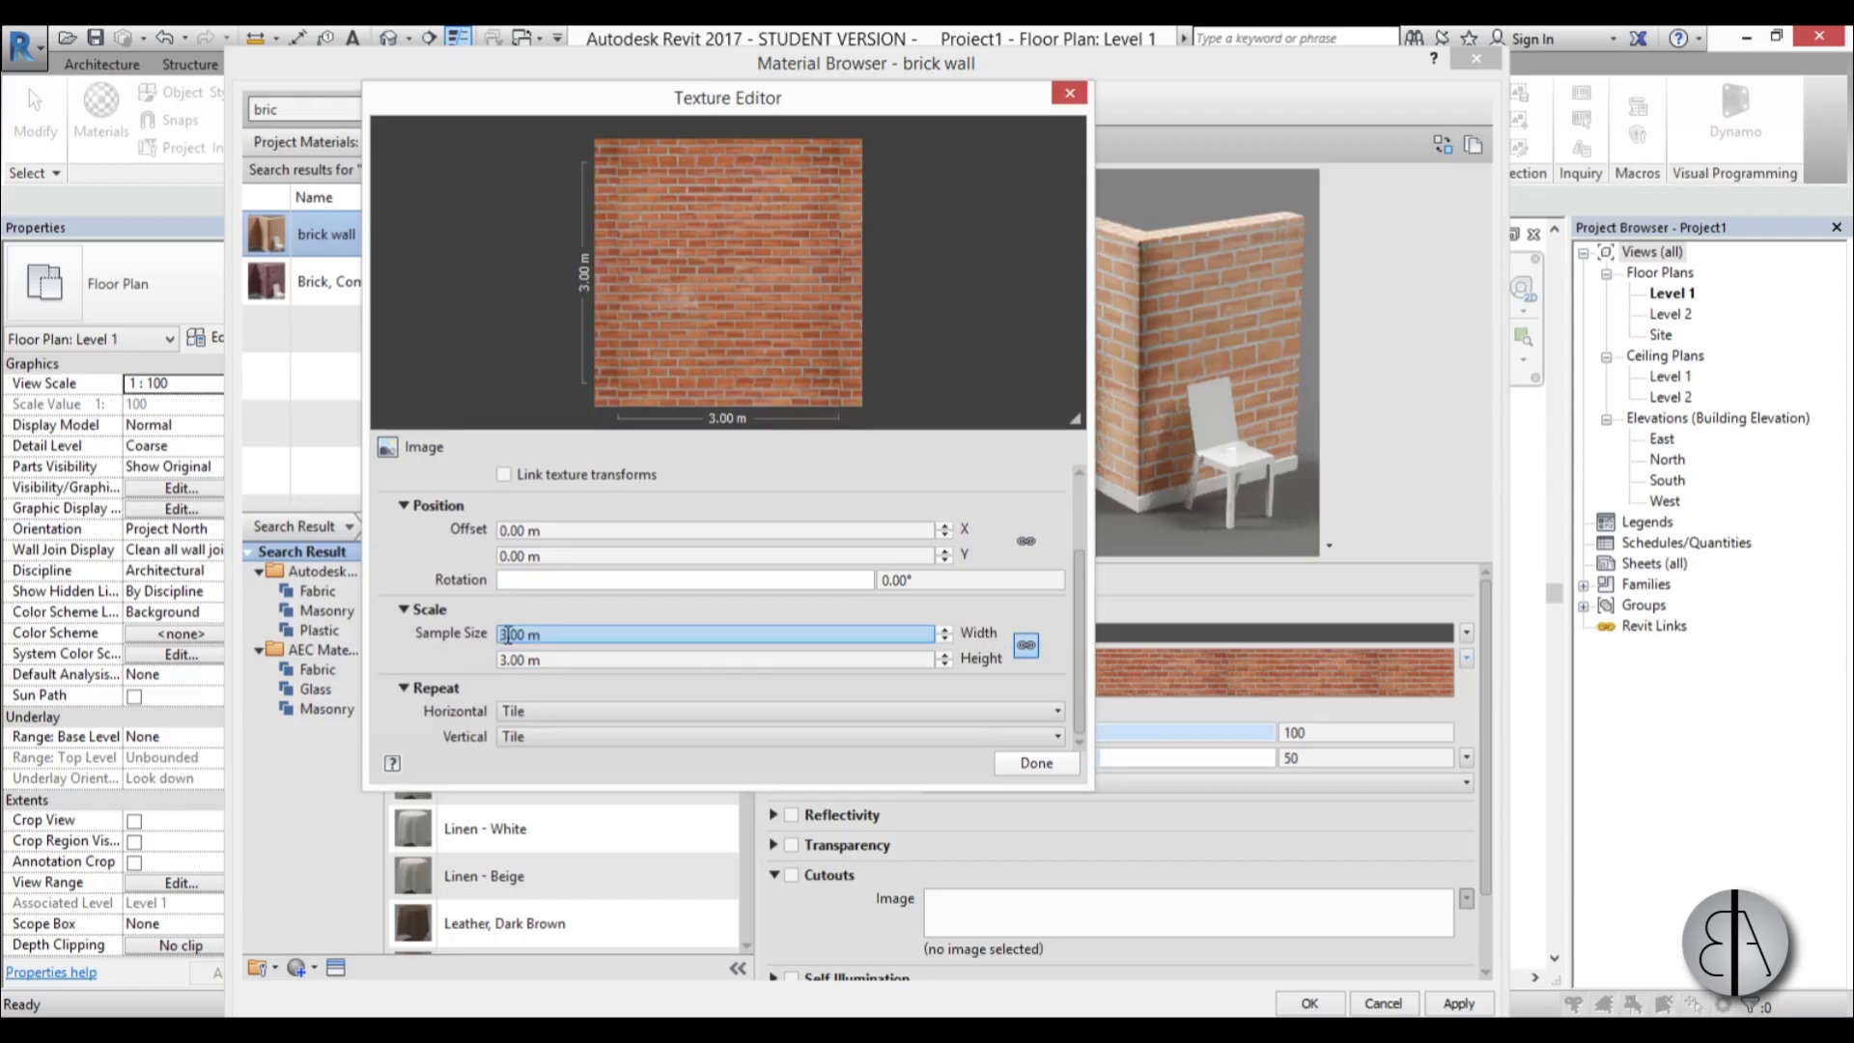
{"action": "key", "text": "Delete"}
{"action": "type", "text": "1"}
{"action": "key", "text": "Return"}
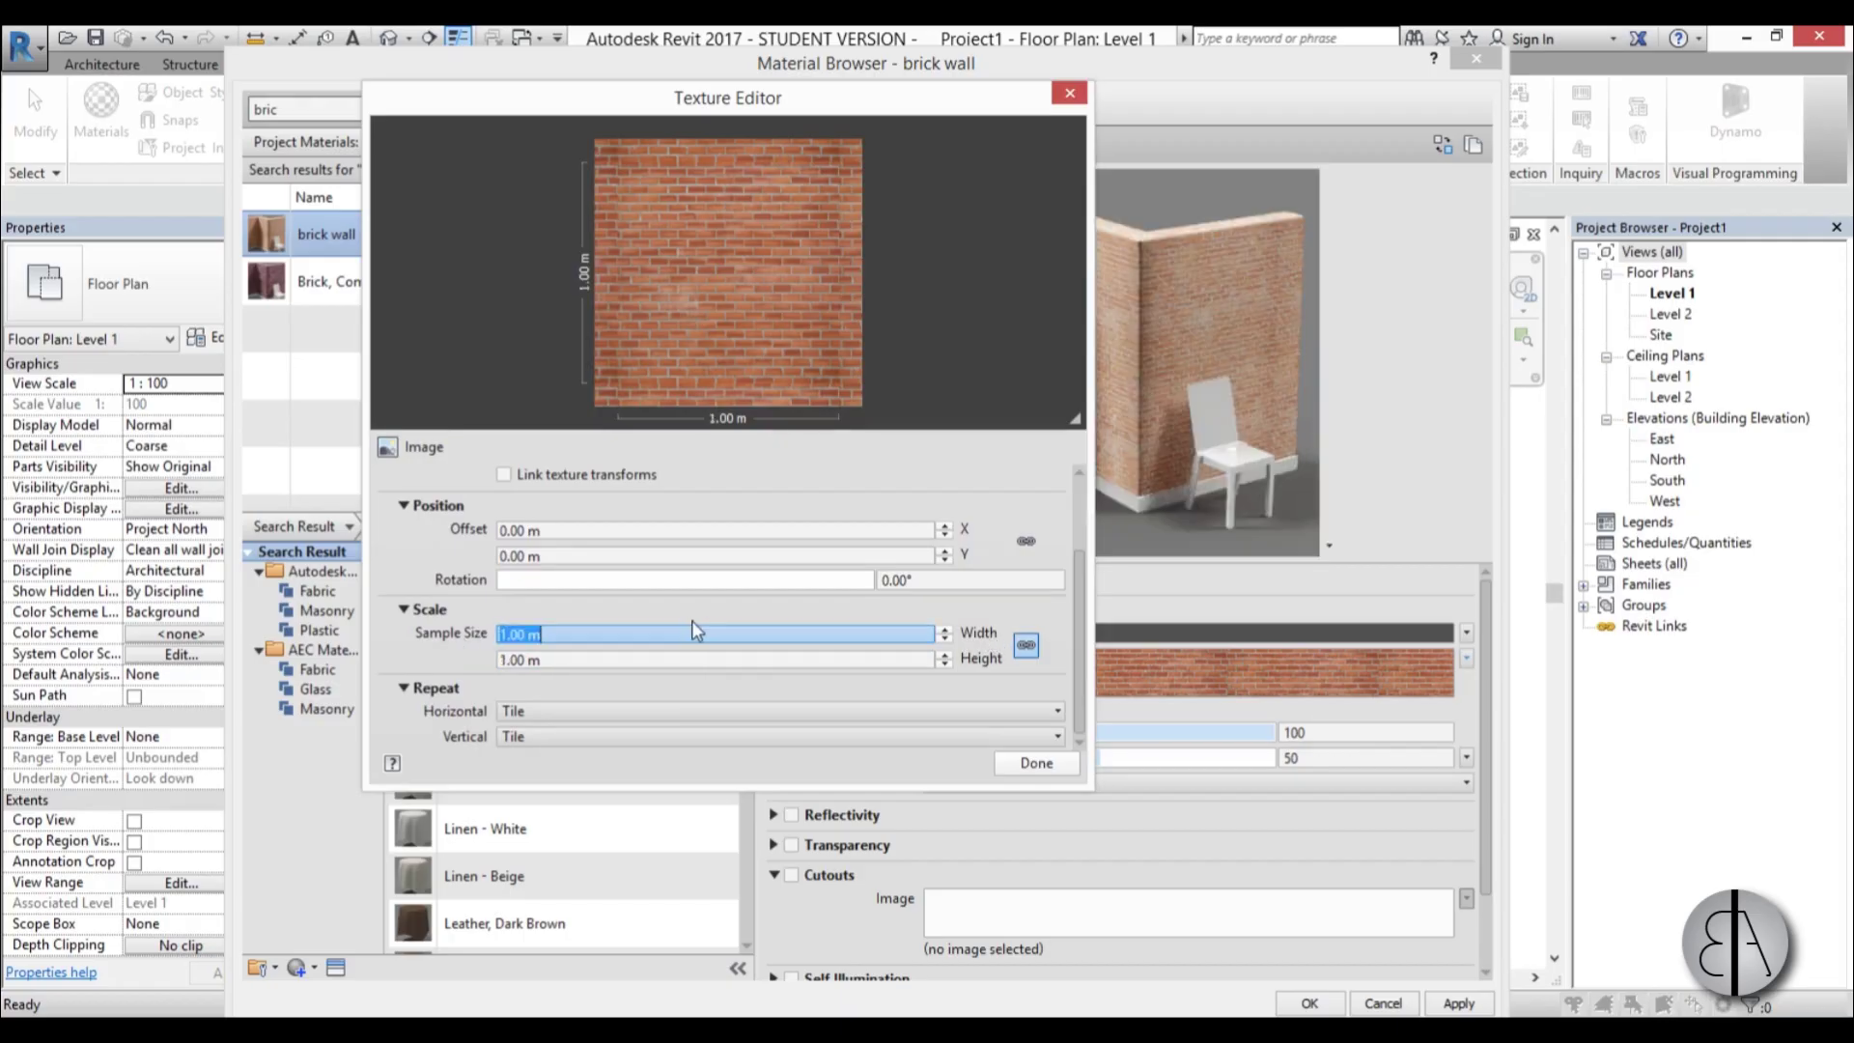
{"action": "left_click", "coordinate": [503, 636]}
{"action": "type", "text": "1.5"}
{"action": "key", "text": "Return"}
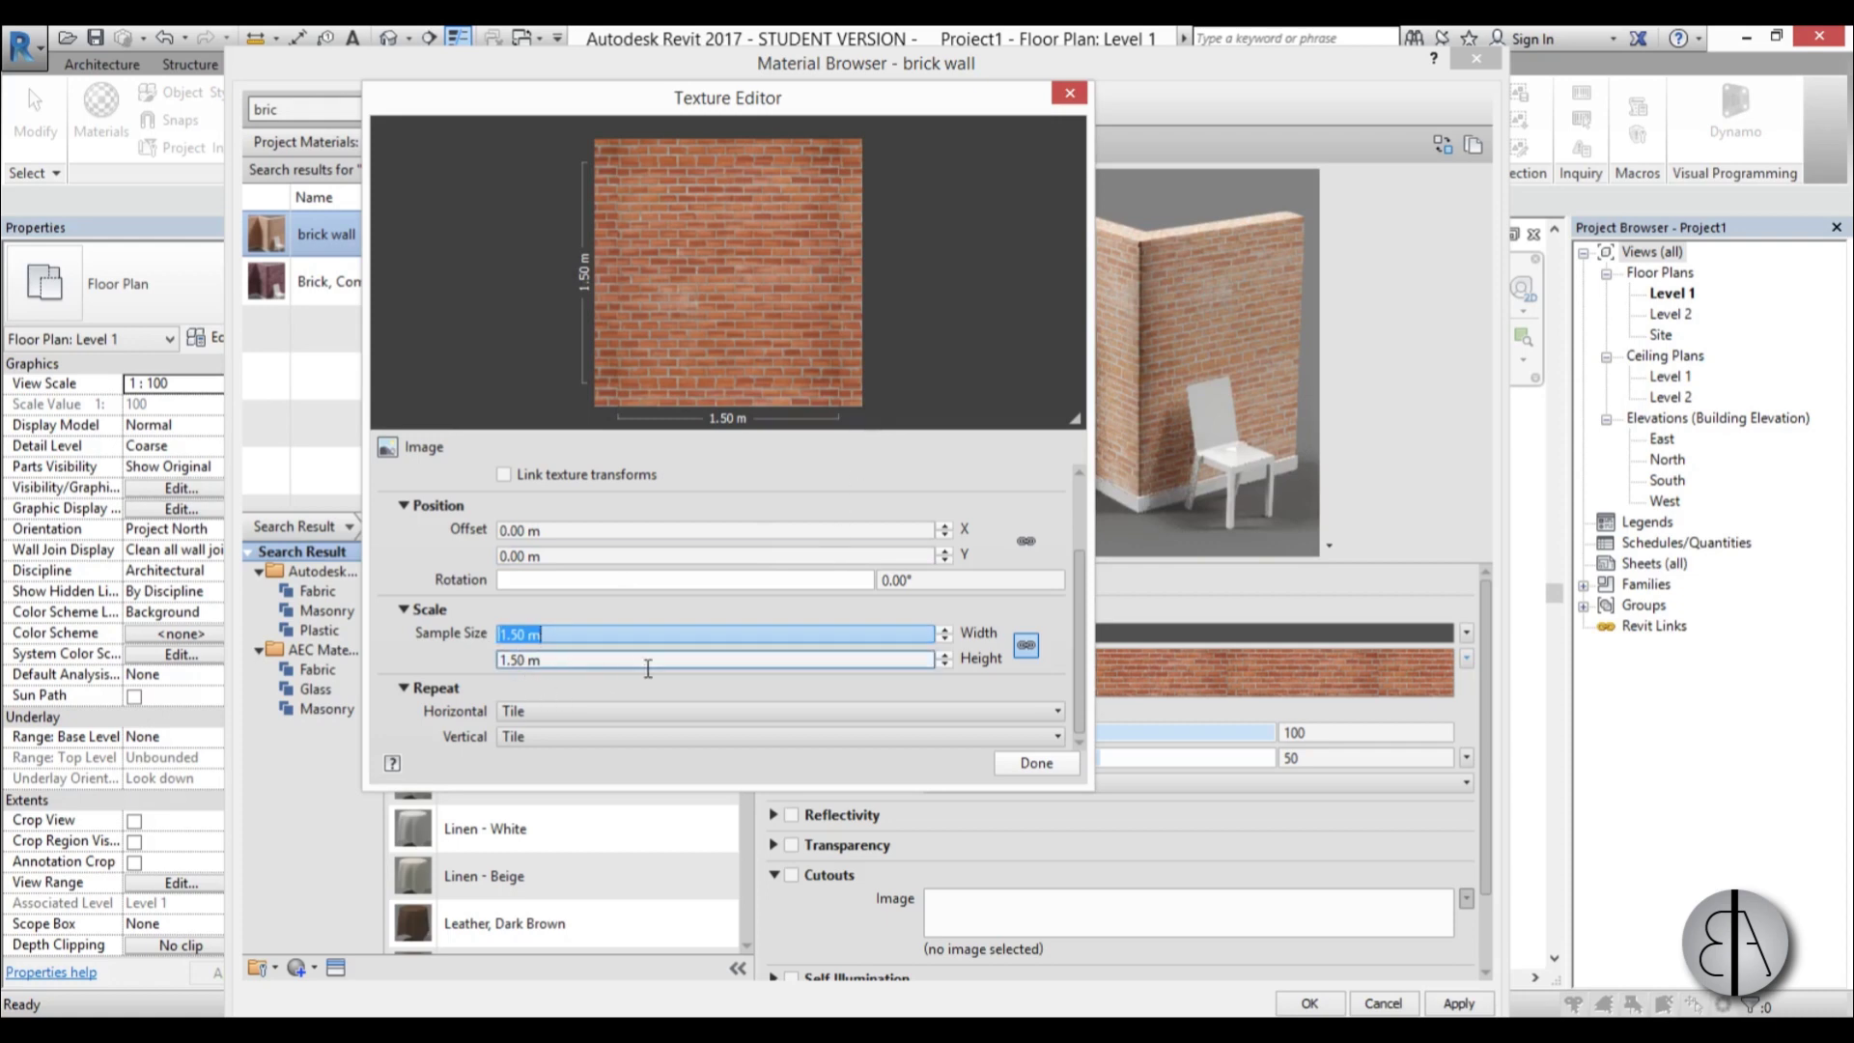
- Finish the brick texture, then enable Bump and load 'bump map' as the bump image
{"action": "left_click", "coordinate": [1036, 763]}
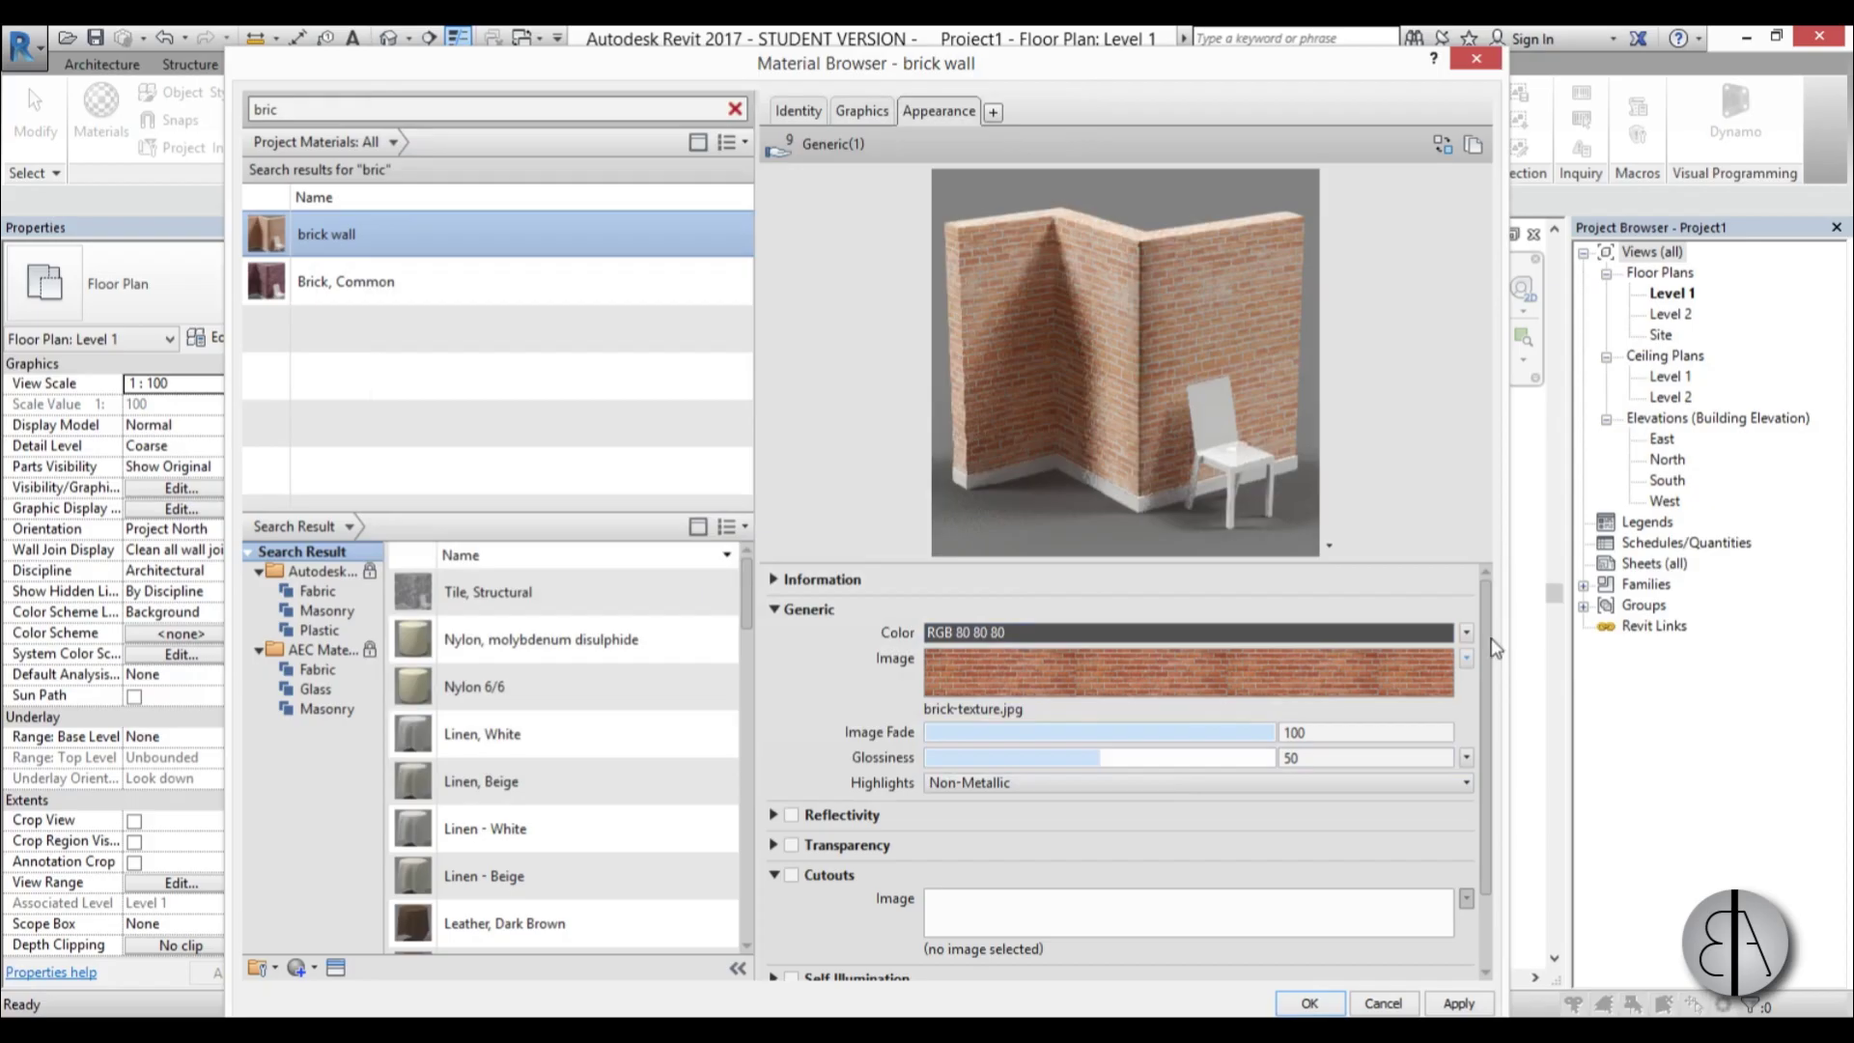
{"action": "left_click_drag", "start_coordinate": [1493, 647], "coordinate": [1496, 693]}
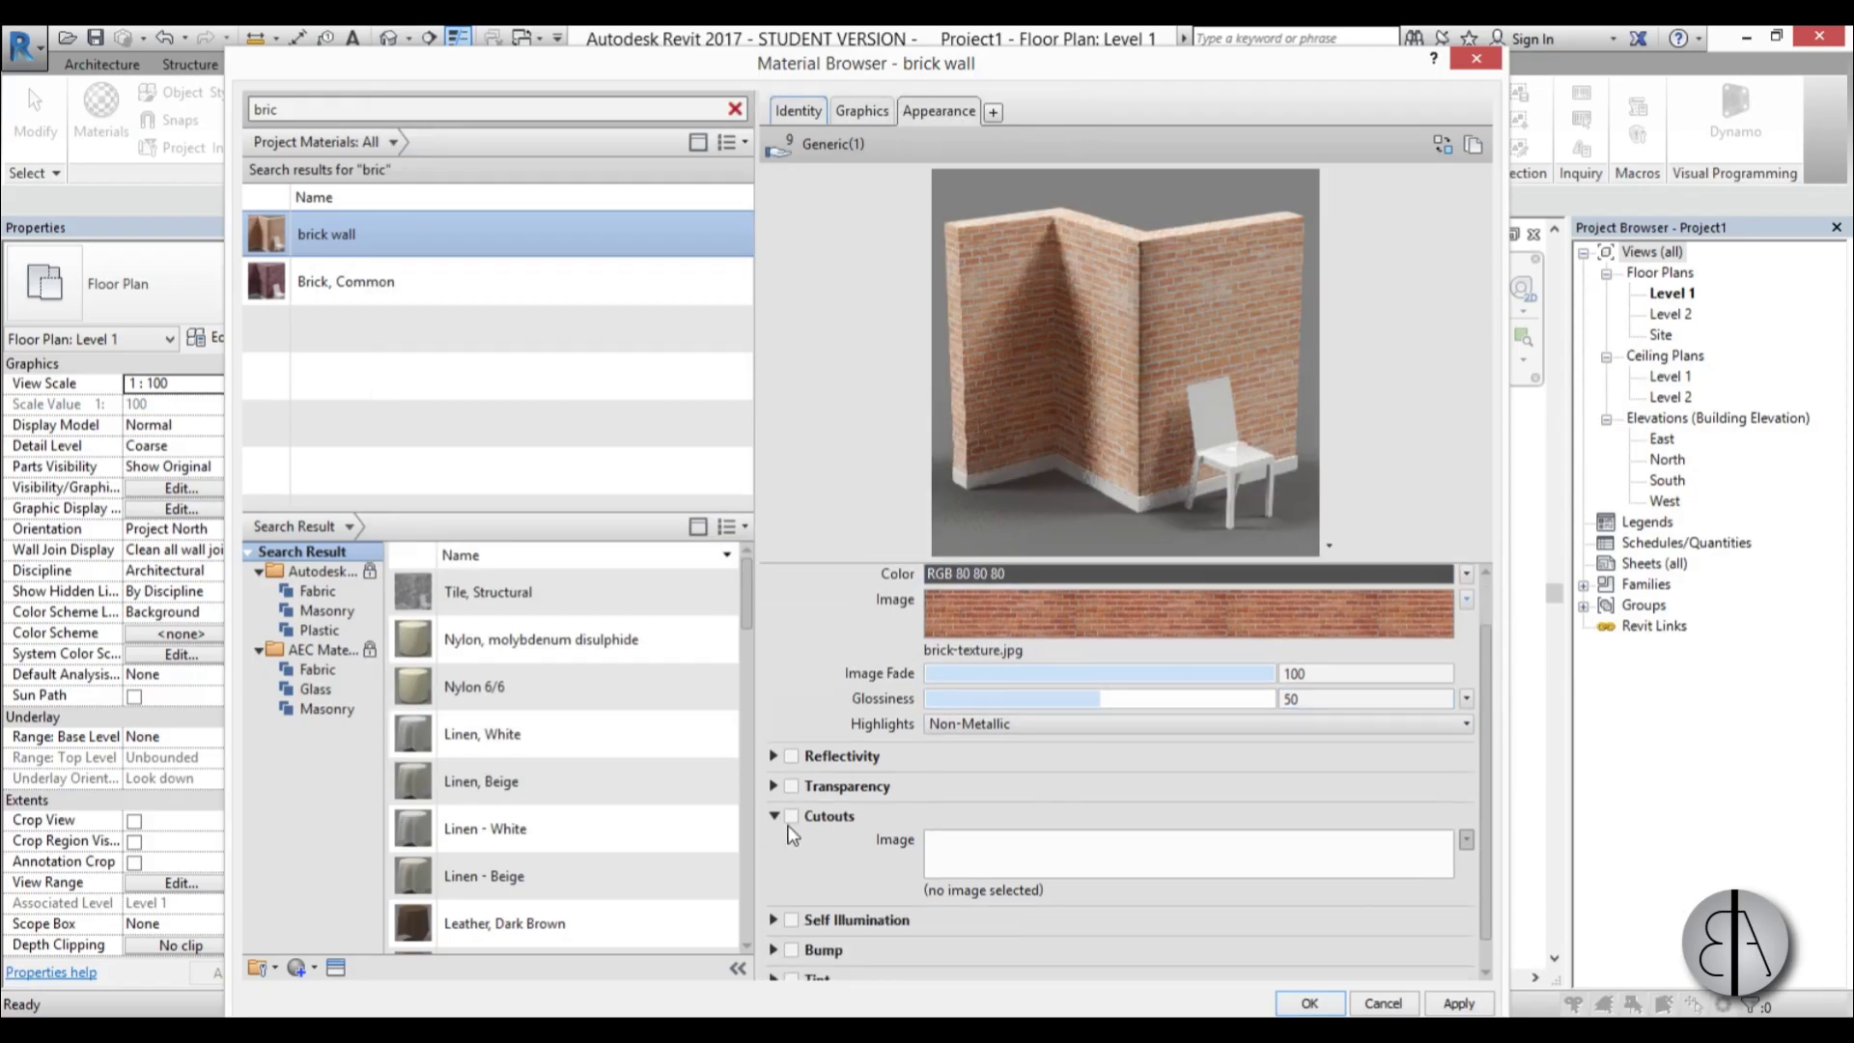
{"action": "left_click", "coordinate": [775, 818]}
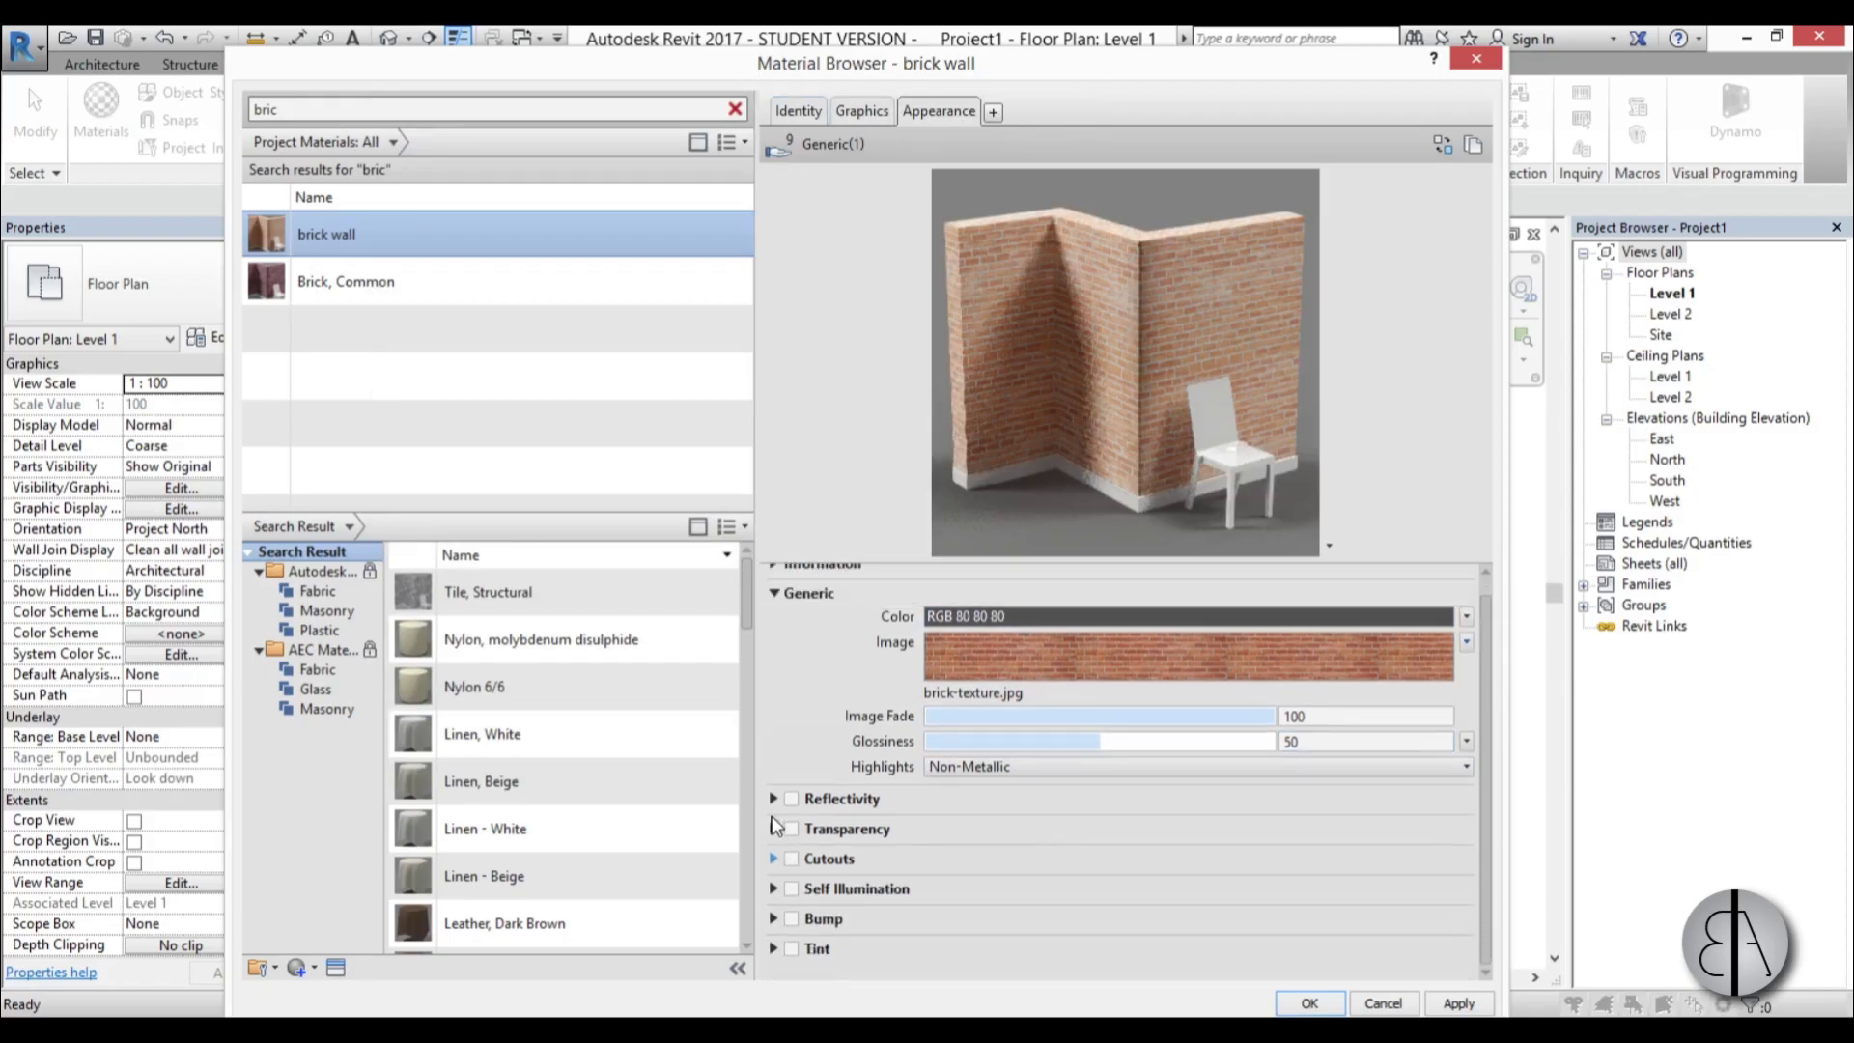
{"action": "left_click", "coordinate": [790, 920]}
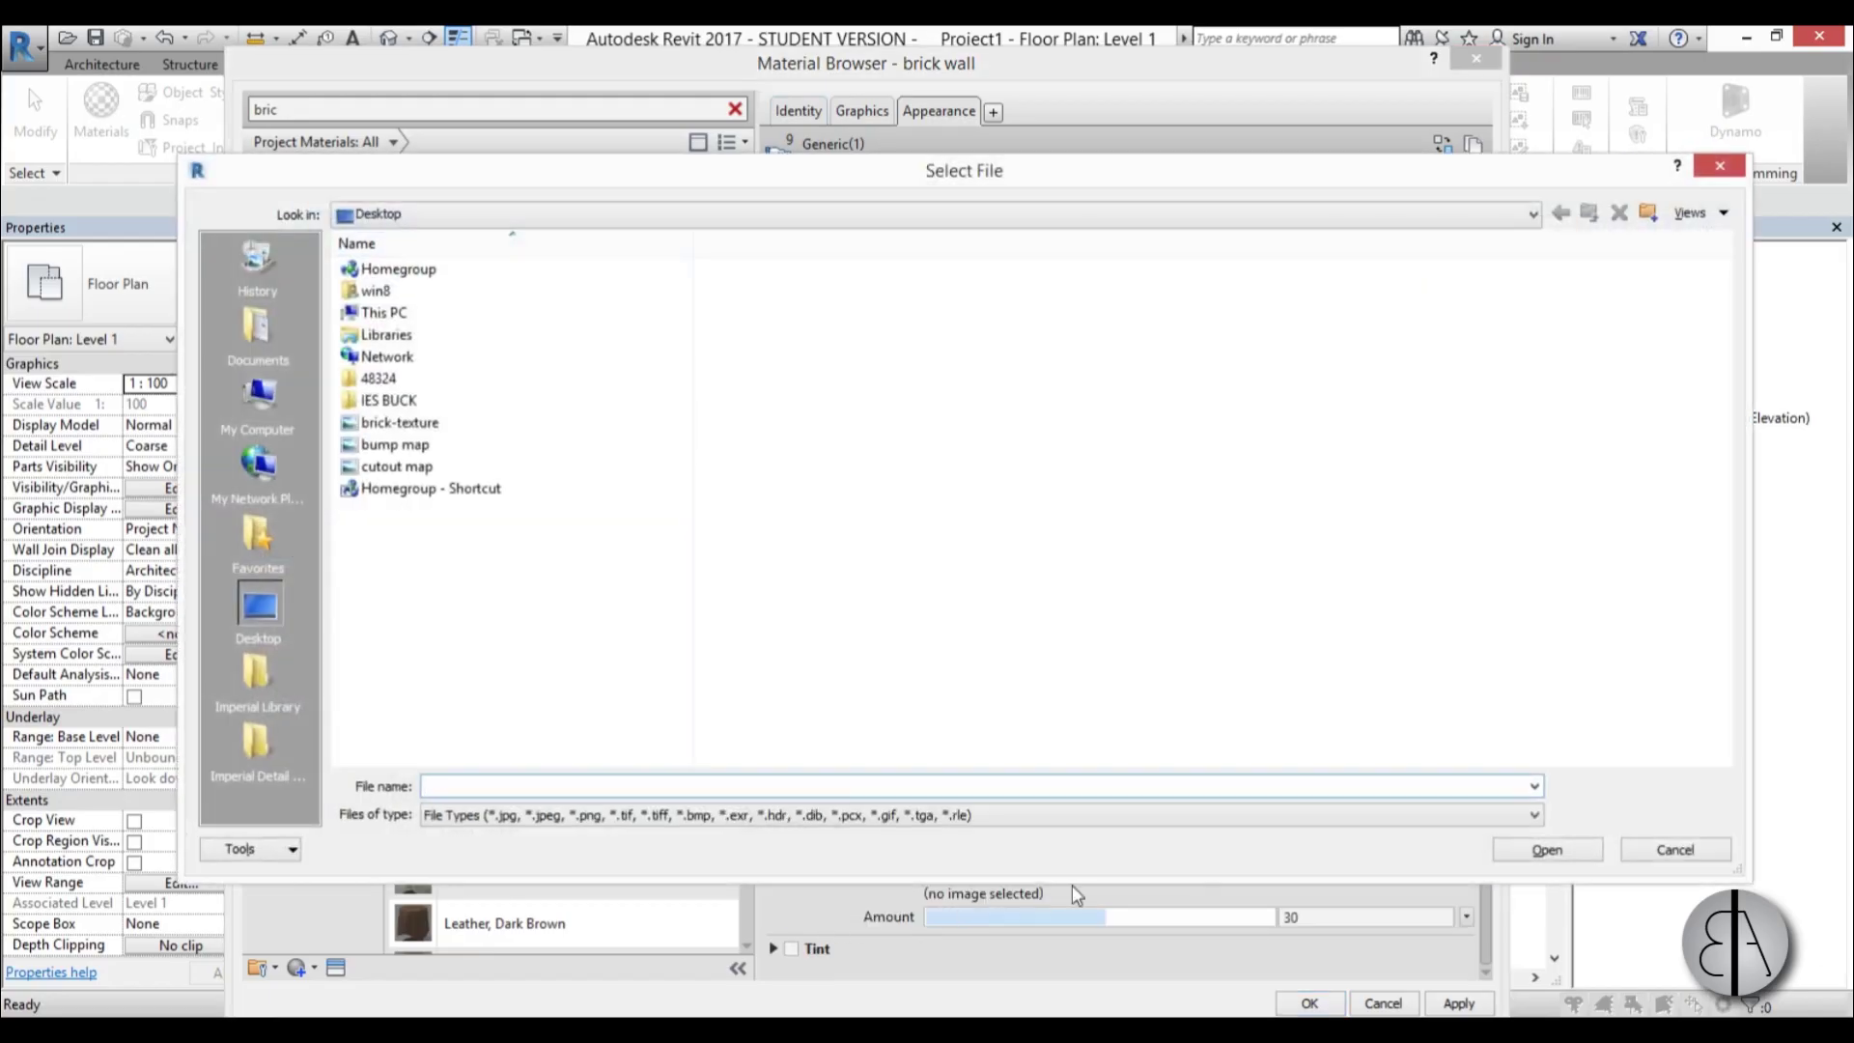
{"action": "double_click", "coordinate": [427, 446]}
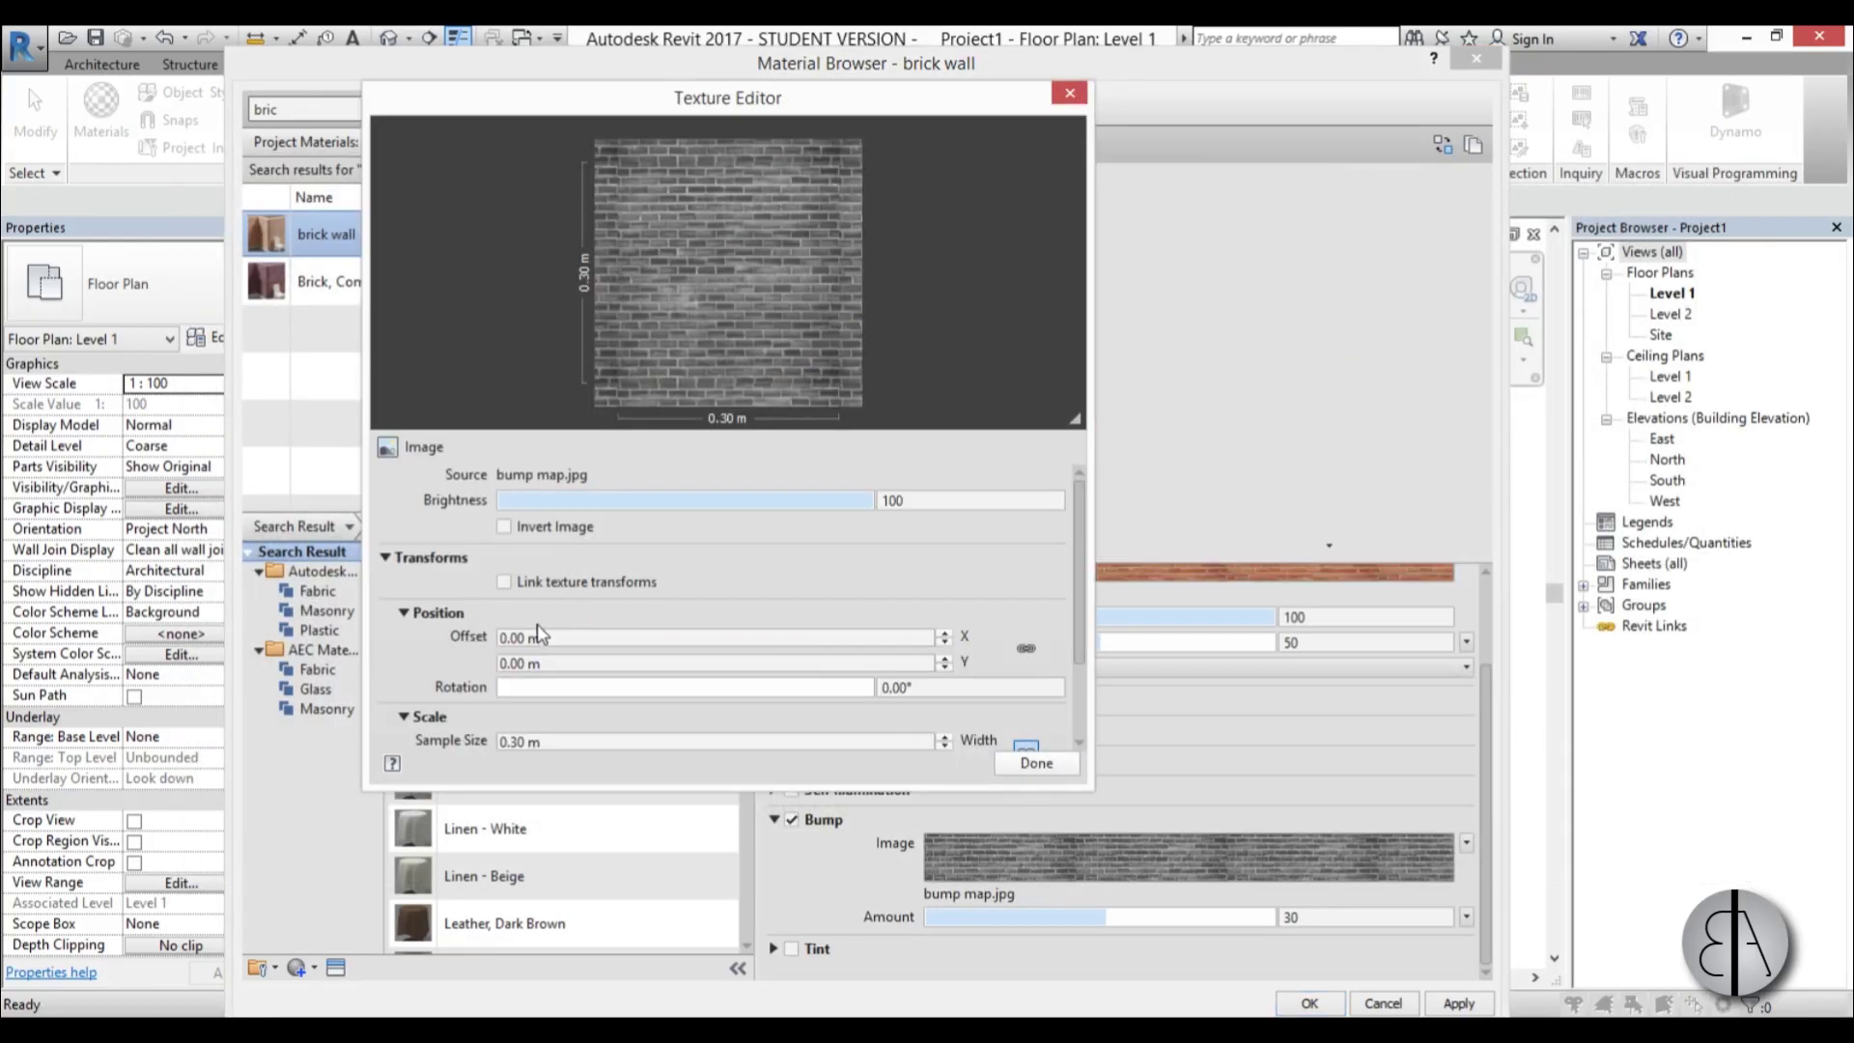
- Set the bump map sample size to 1.5 m and the Bump Amount to 144
{"action": "left_click_drag", "start_coordinate": [1079, 542], "coordinate": [1086, 629]}
{"action": "left_click", "coordinate": [534, 633]}
{"action": "left_click_drag", "start_coordinate": [530, 633], "coordinate": [484, 638]}
{"action": "type", "text": "1"}
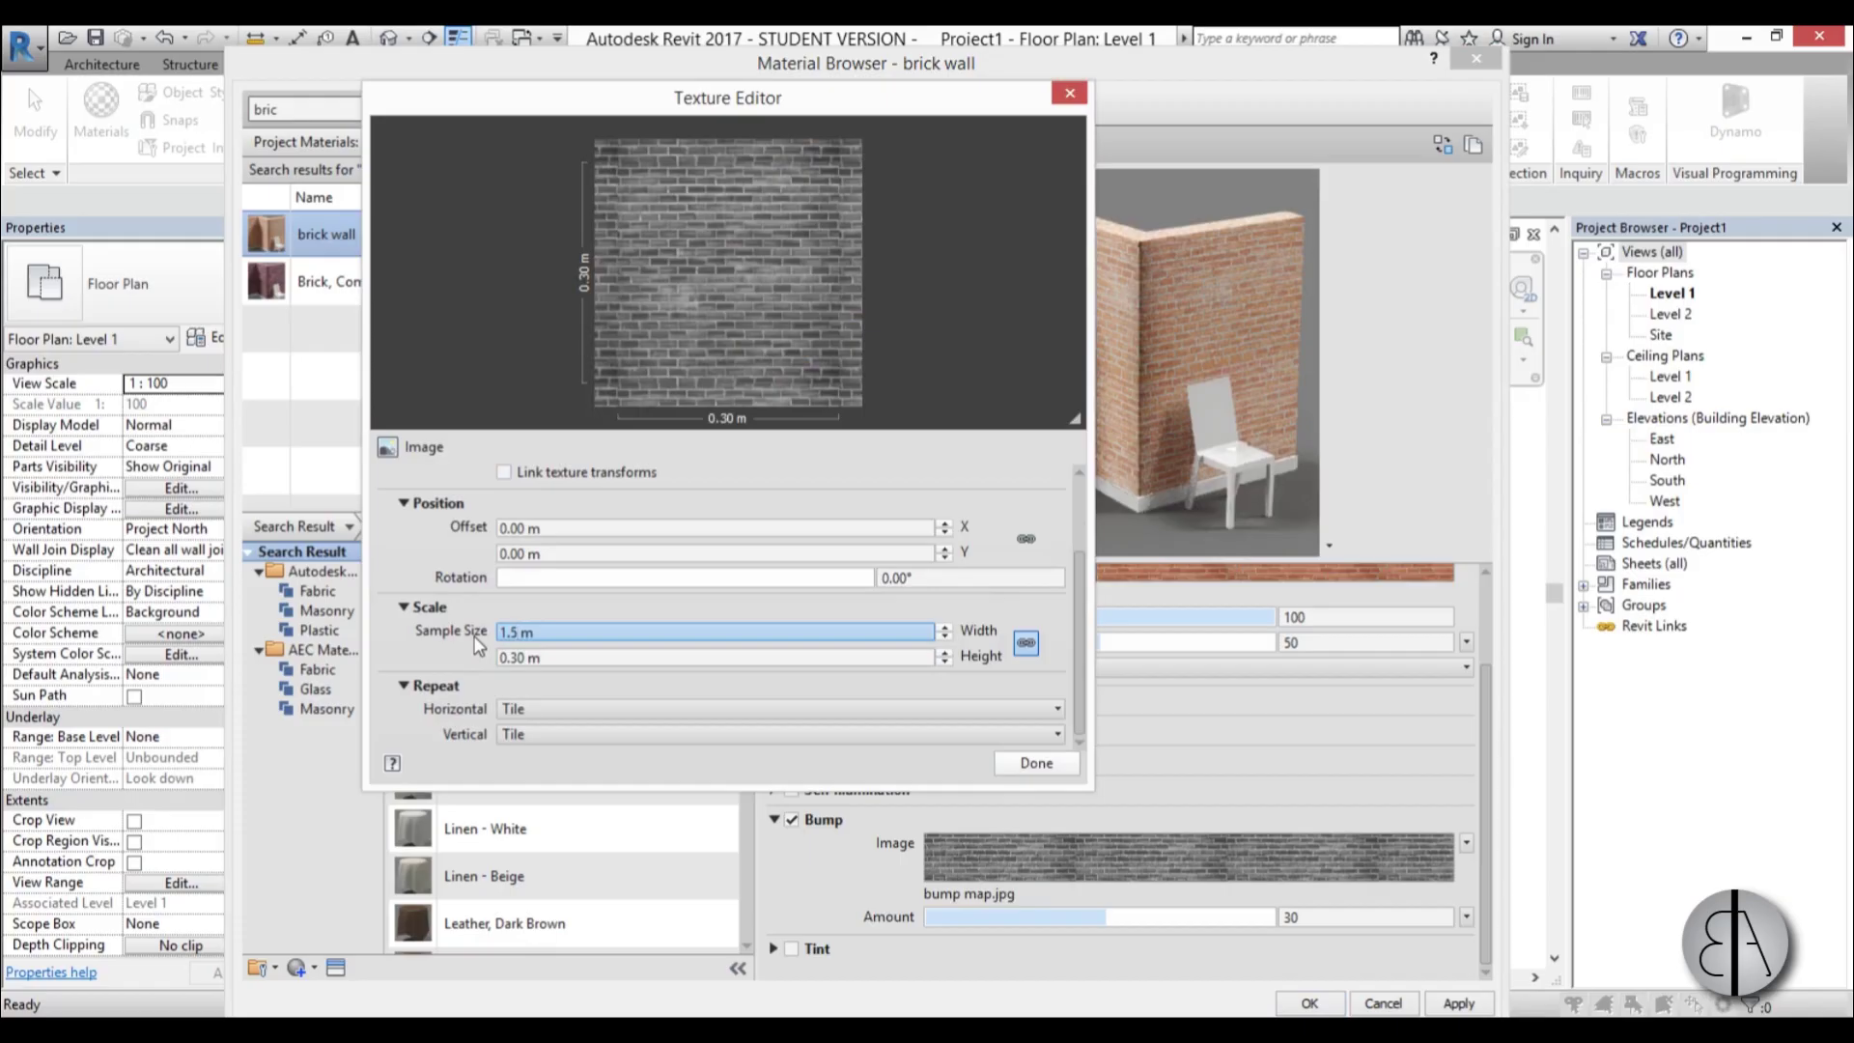
{"action": "type", "text": ".5"}
{"action": "key", "text": "Return"}
{"action": "left_click", "coordinate": [1043, 762]}
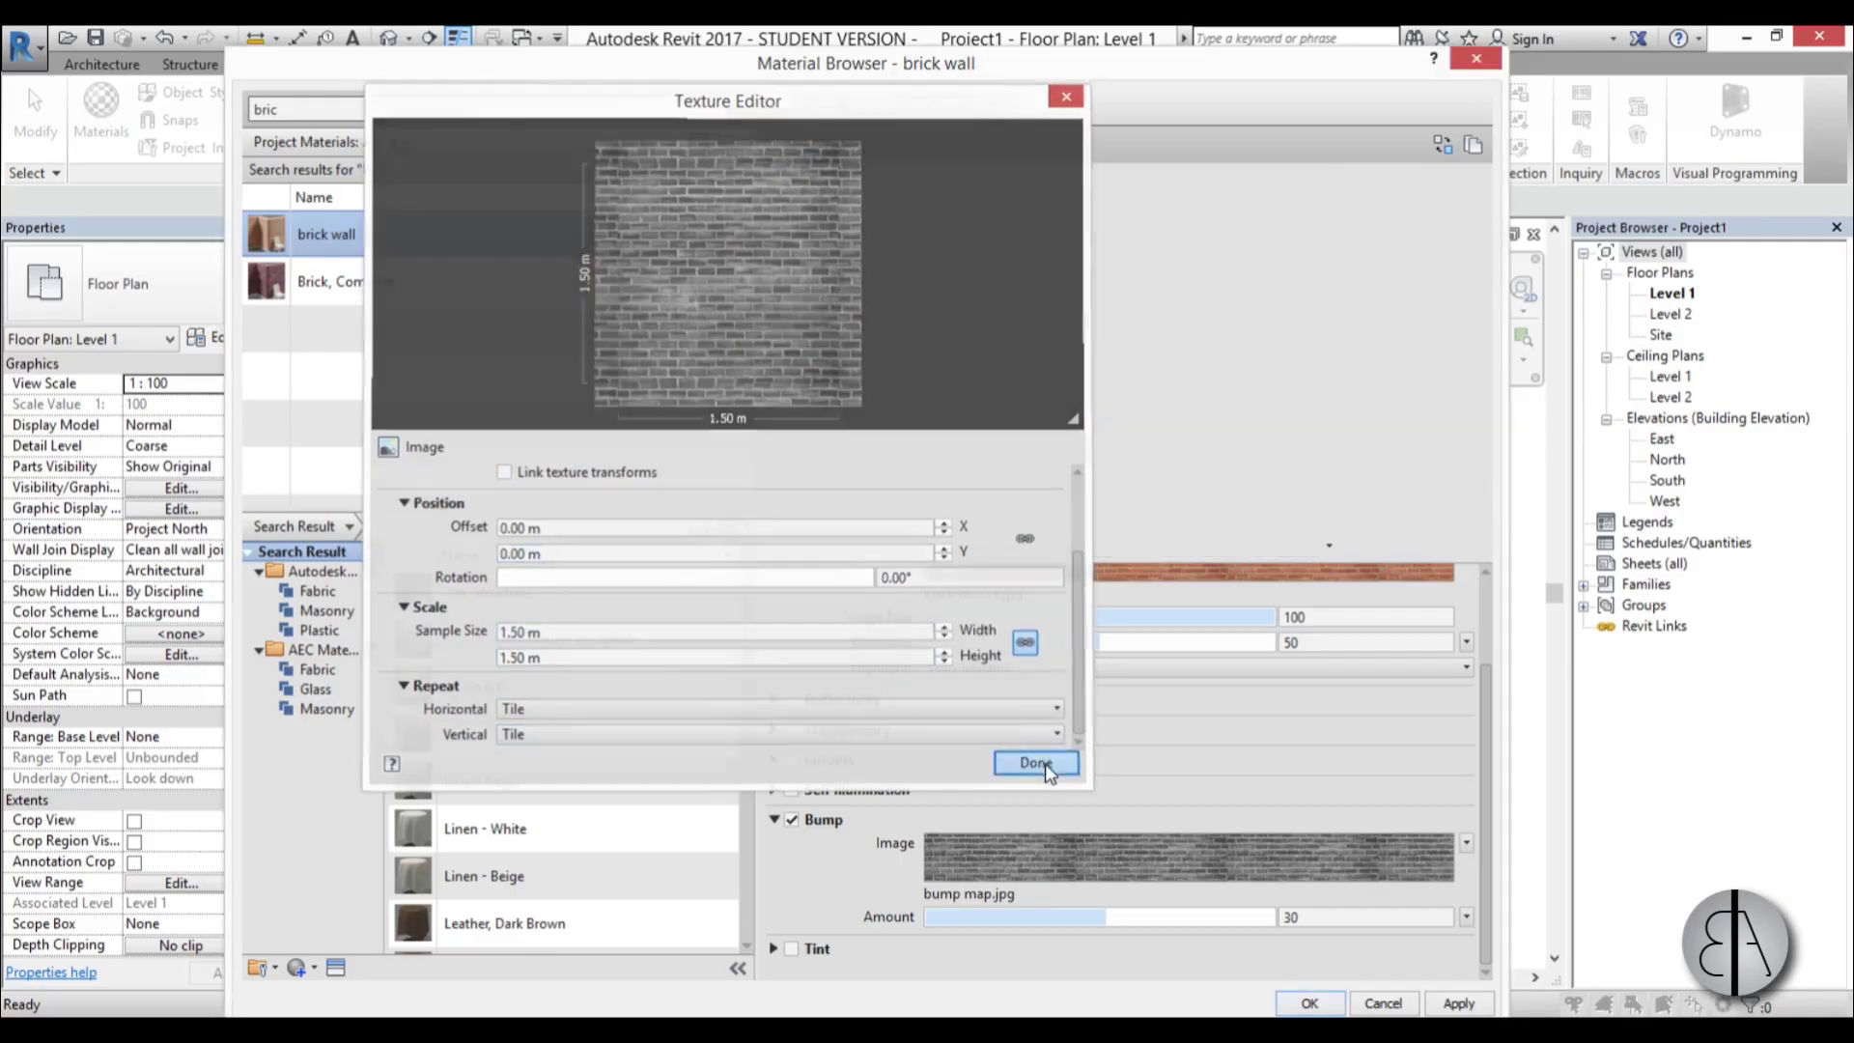
{"action": "mouse_move", "coordinate": [1105, 917]}
{"action": "left_mouse_down"}
{"action": "mouse_move", "coordinate": [1196, 917]}
{"action": "mouse_move", "coordinate": [1128, 925]}
{"action": "left_mouse_up"}
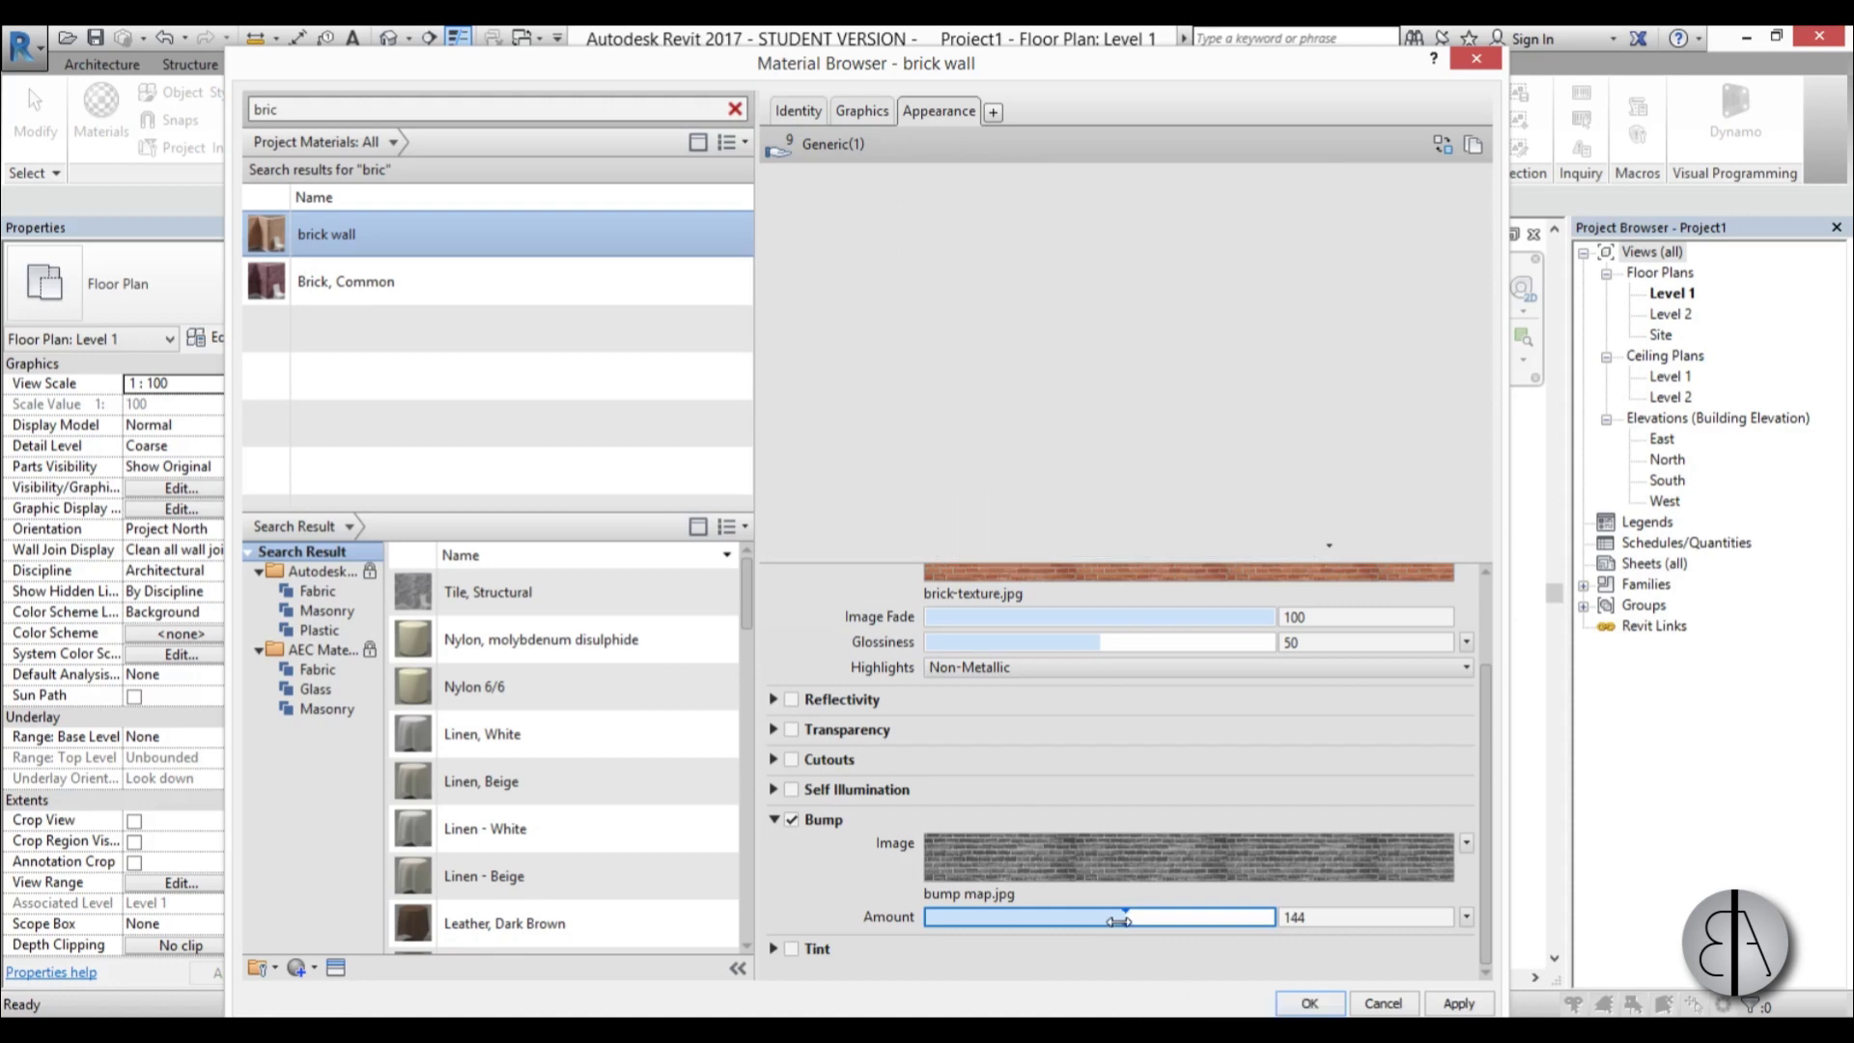
{"action": "left_click_drag", "start_coordinate": [1122, 922], "coordinate": [1117, 922]}
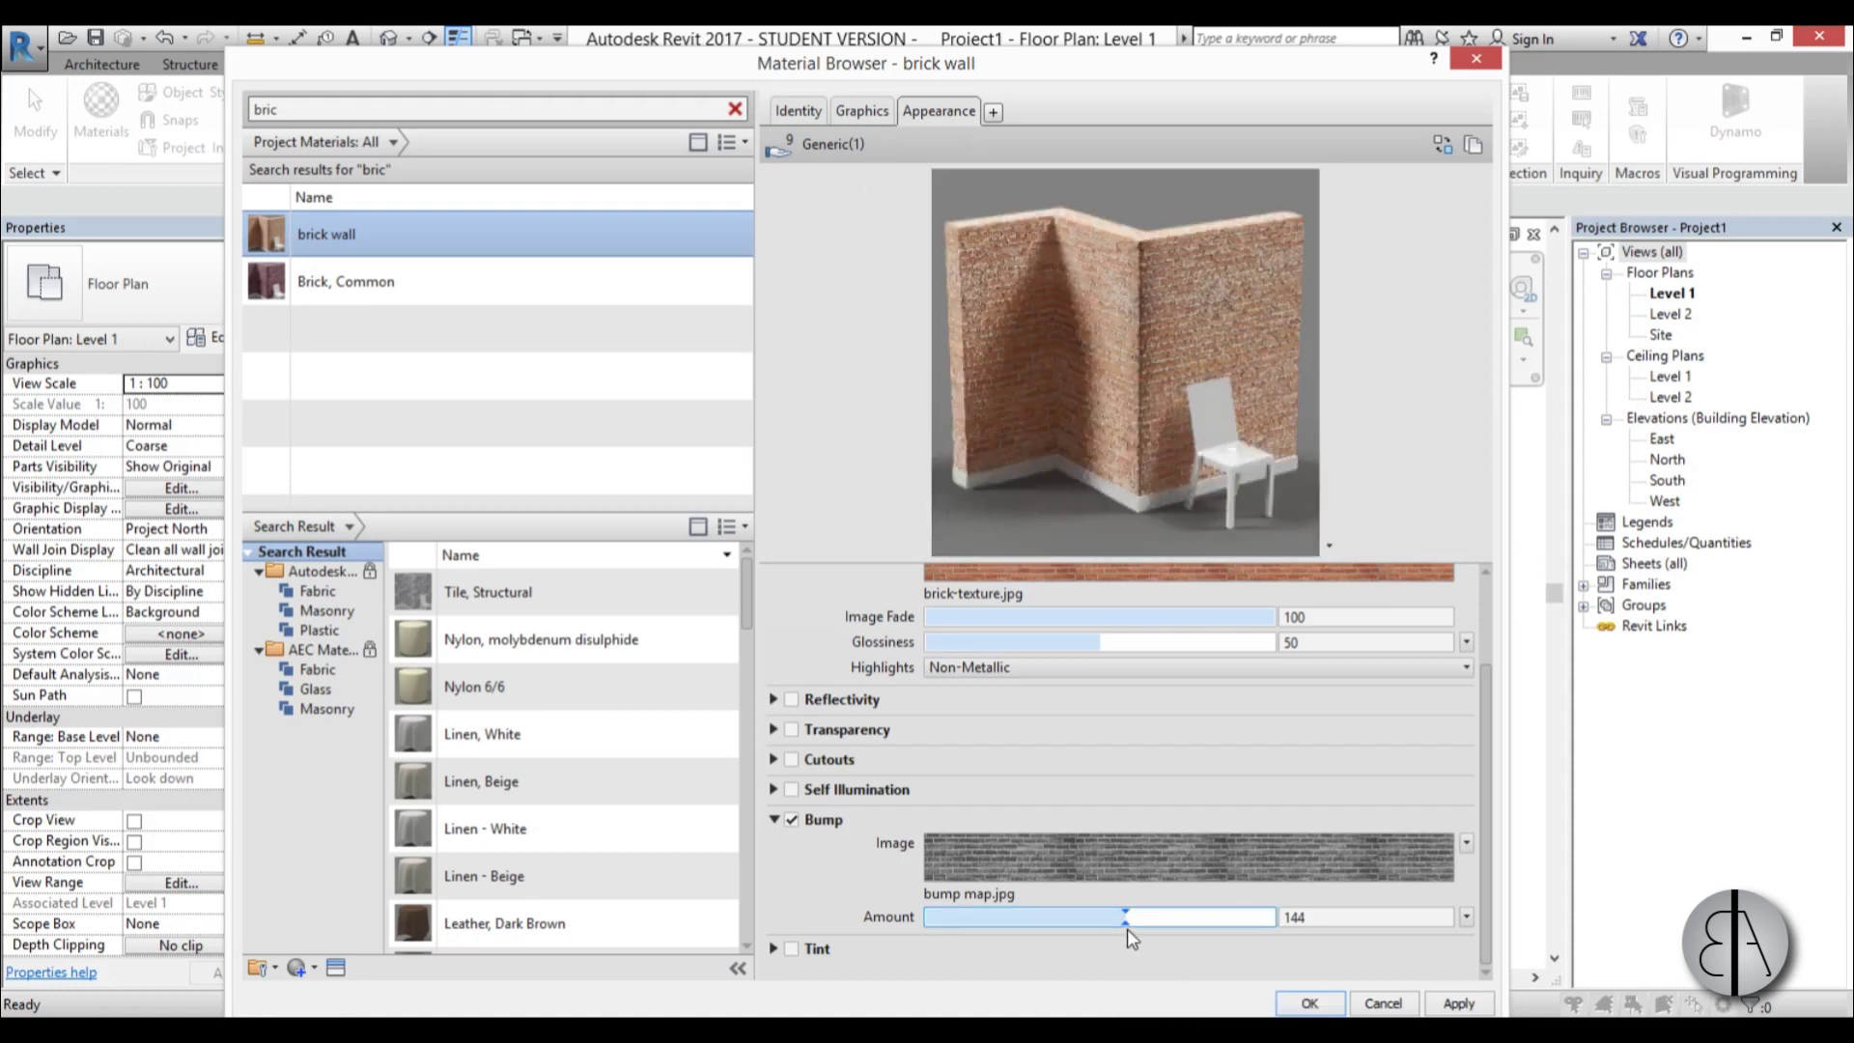
- Enable Cutouts with 'cutout map' as the image, sized at a 1.5 m sample size
{"action": "left_click", "coordinate": [791, 761]}
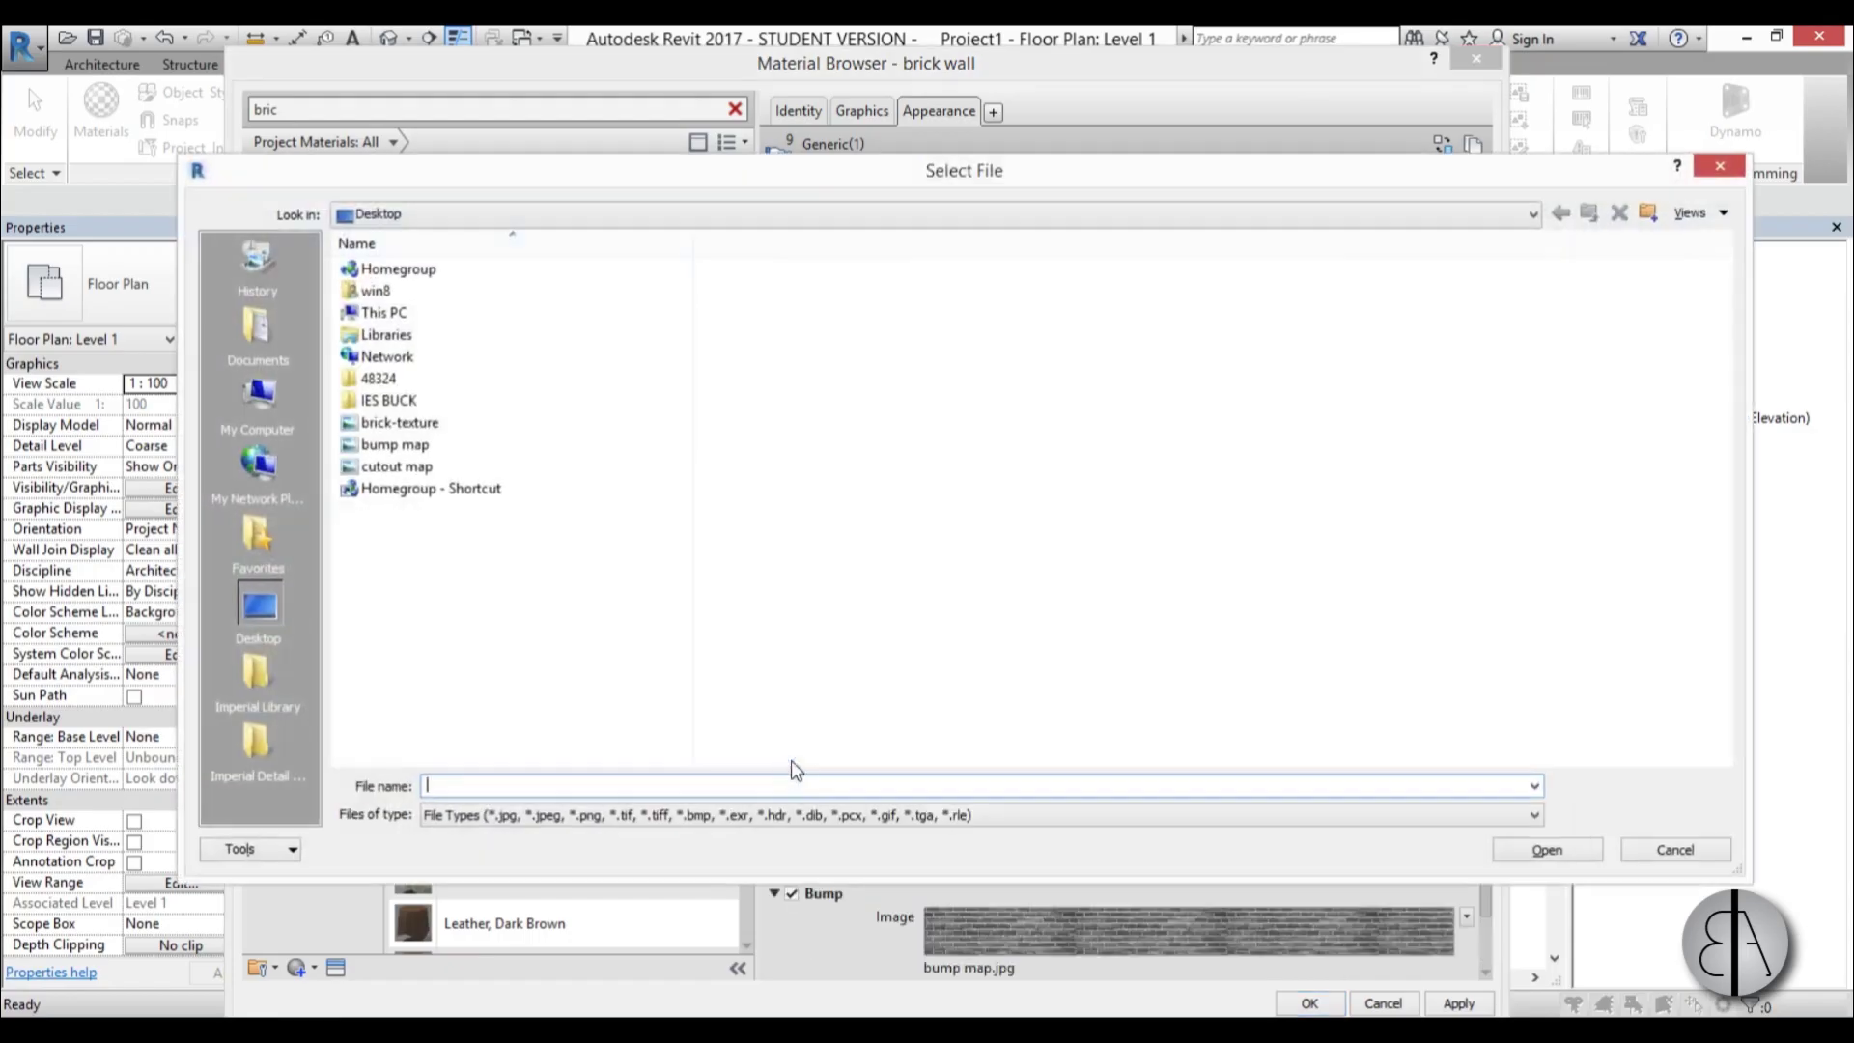
{"action": "double_click", "coordinate": [436, 468]}
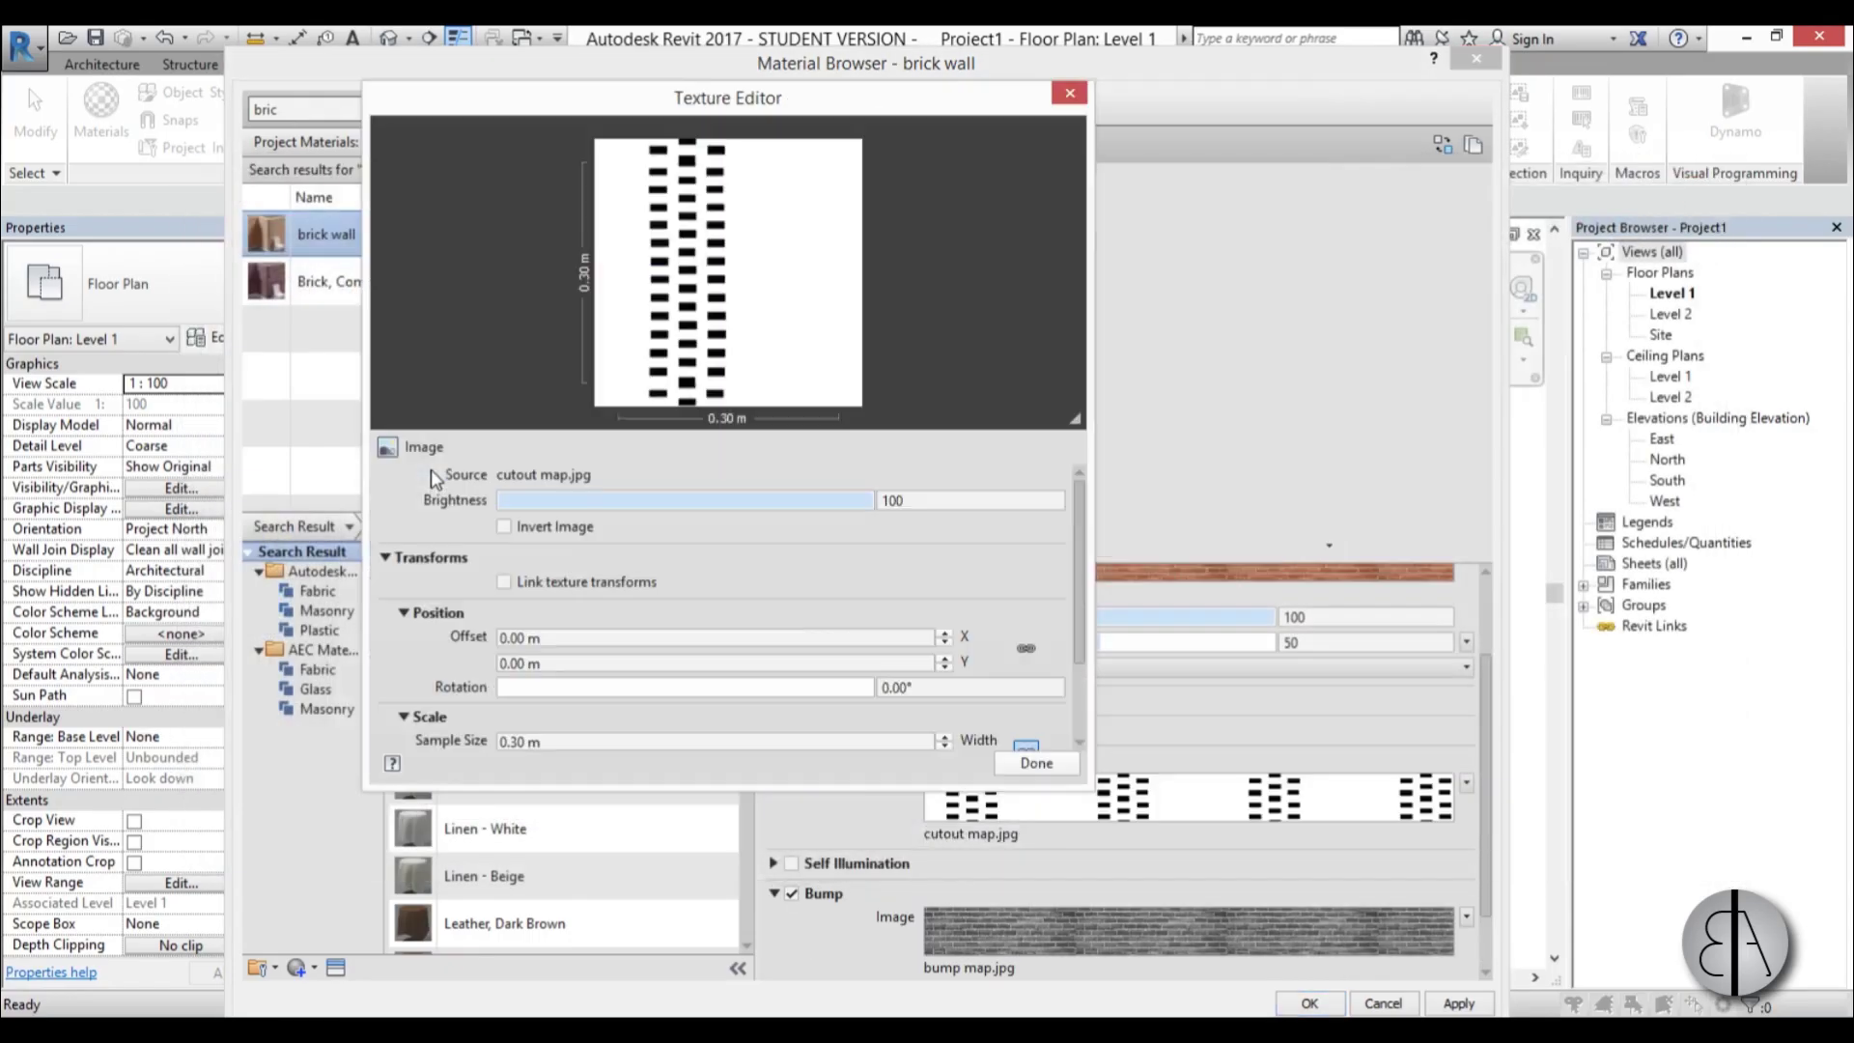
{"action": "left_click_drag", "start_coordinate": [1080, 566], "coordinate": [1080, 671]}
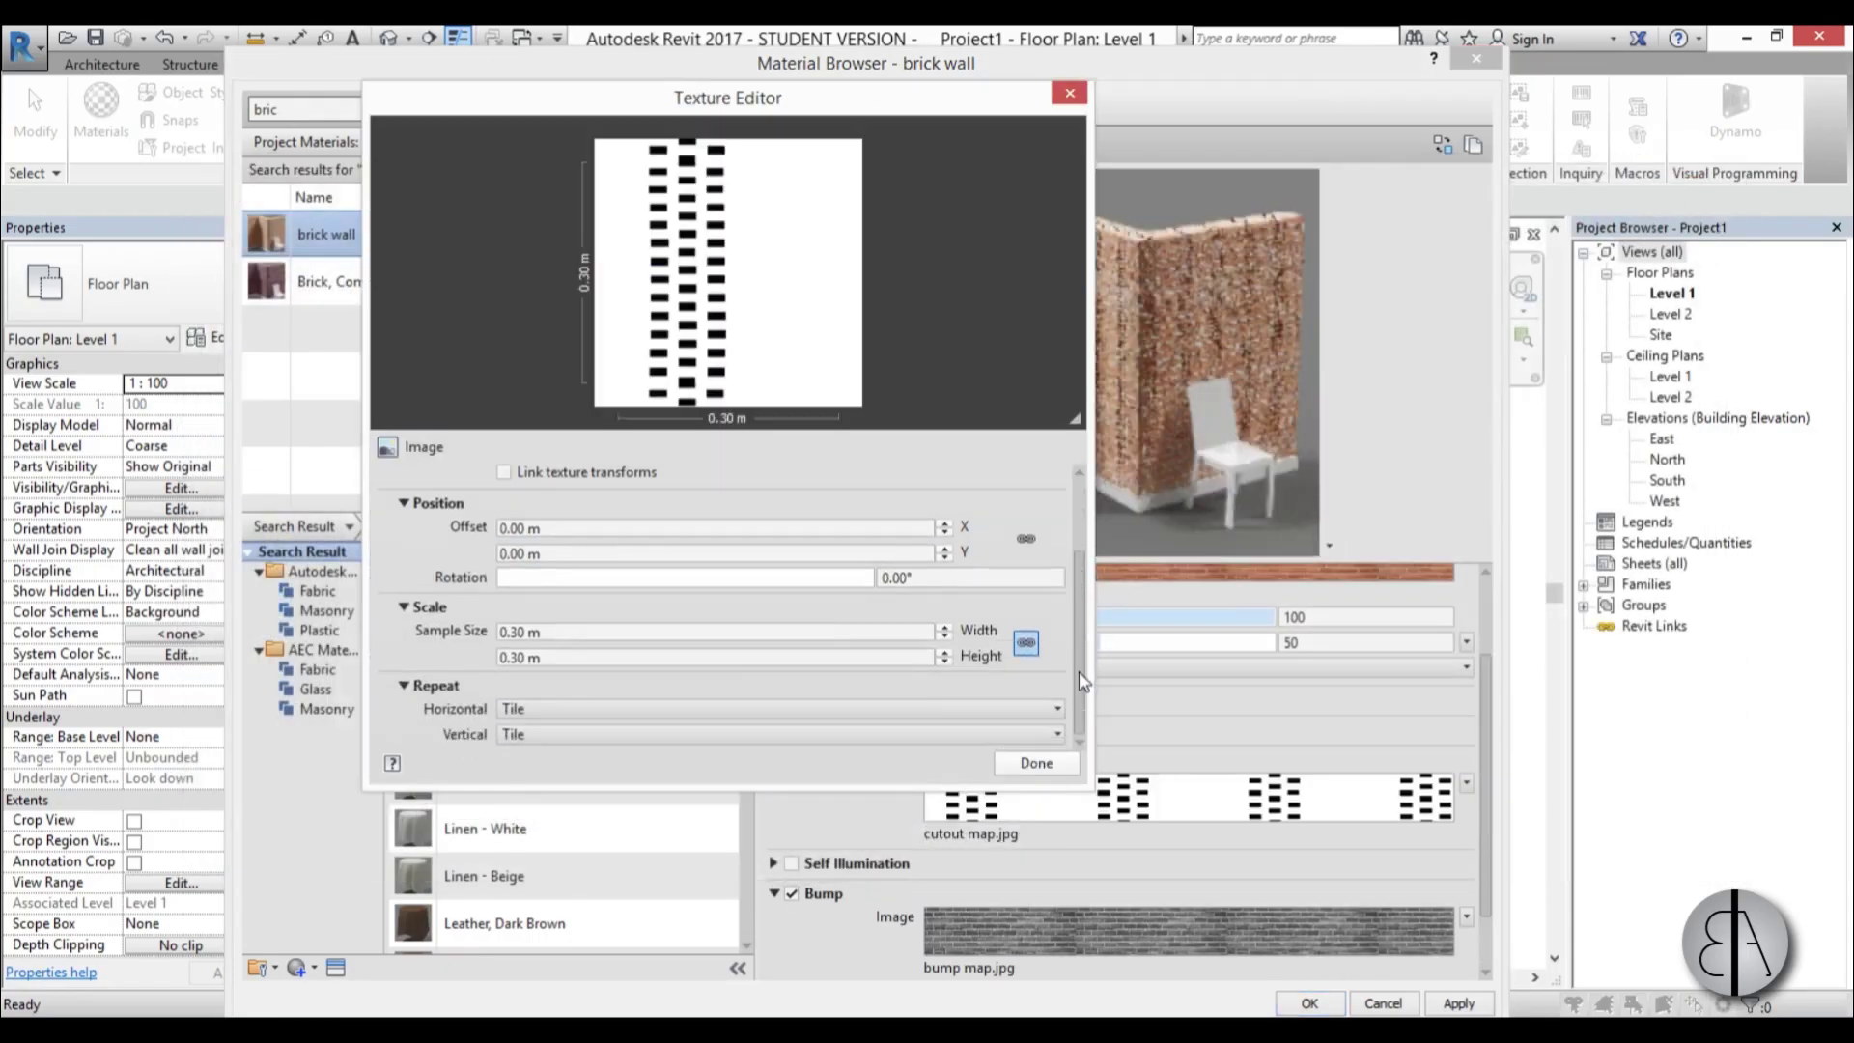
{"action": "triple_click", "coordinate": [560, 633]}
{"action": "type", "text": "1"}
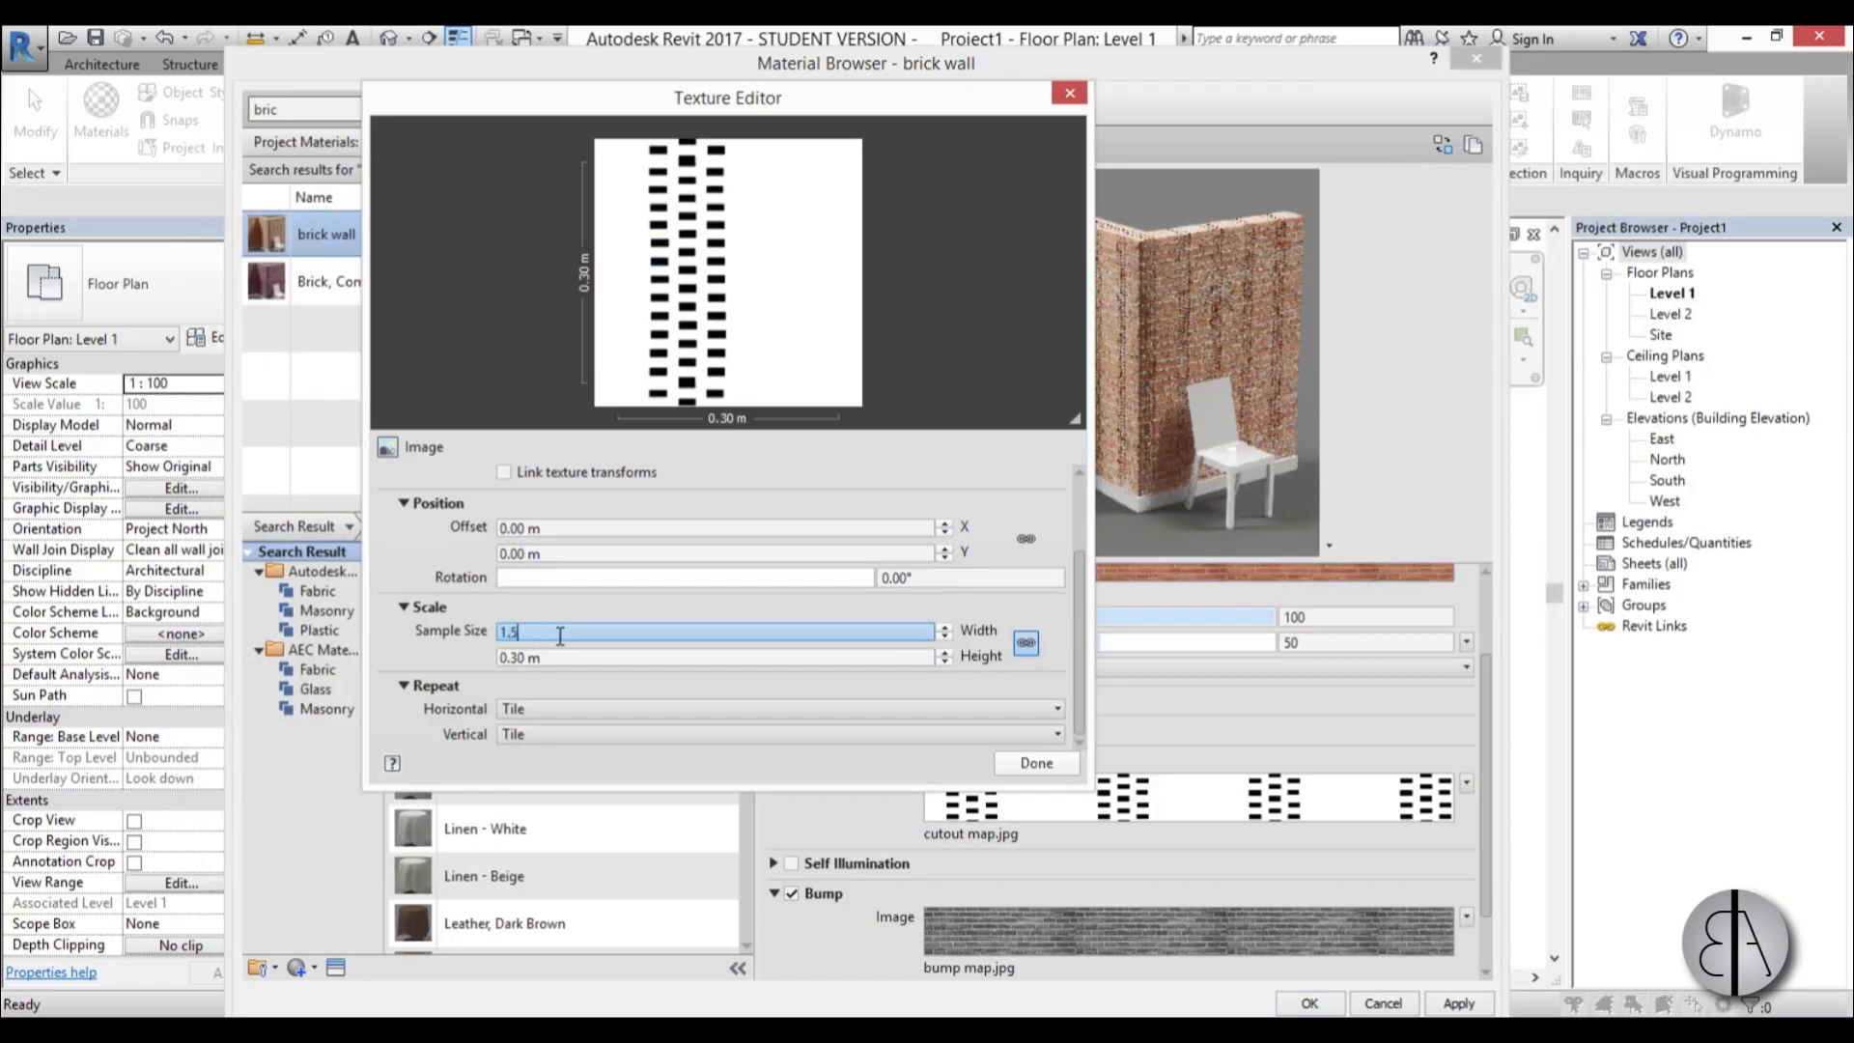
{"action": "type", "text": ".5"}
{"action": "key", "text": "Return"}
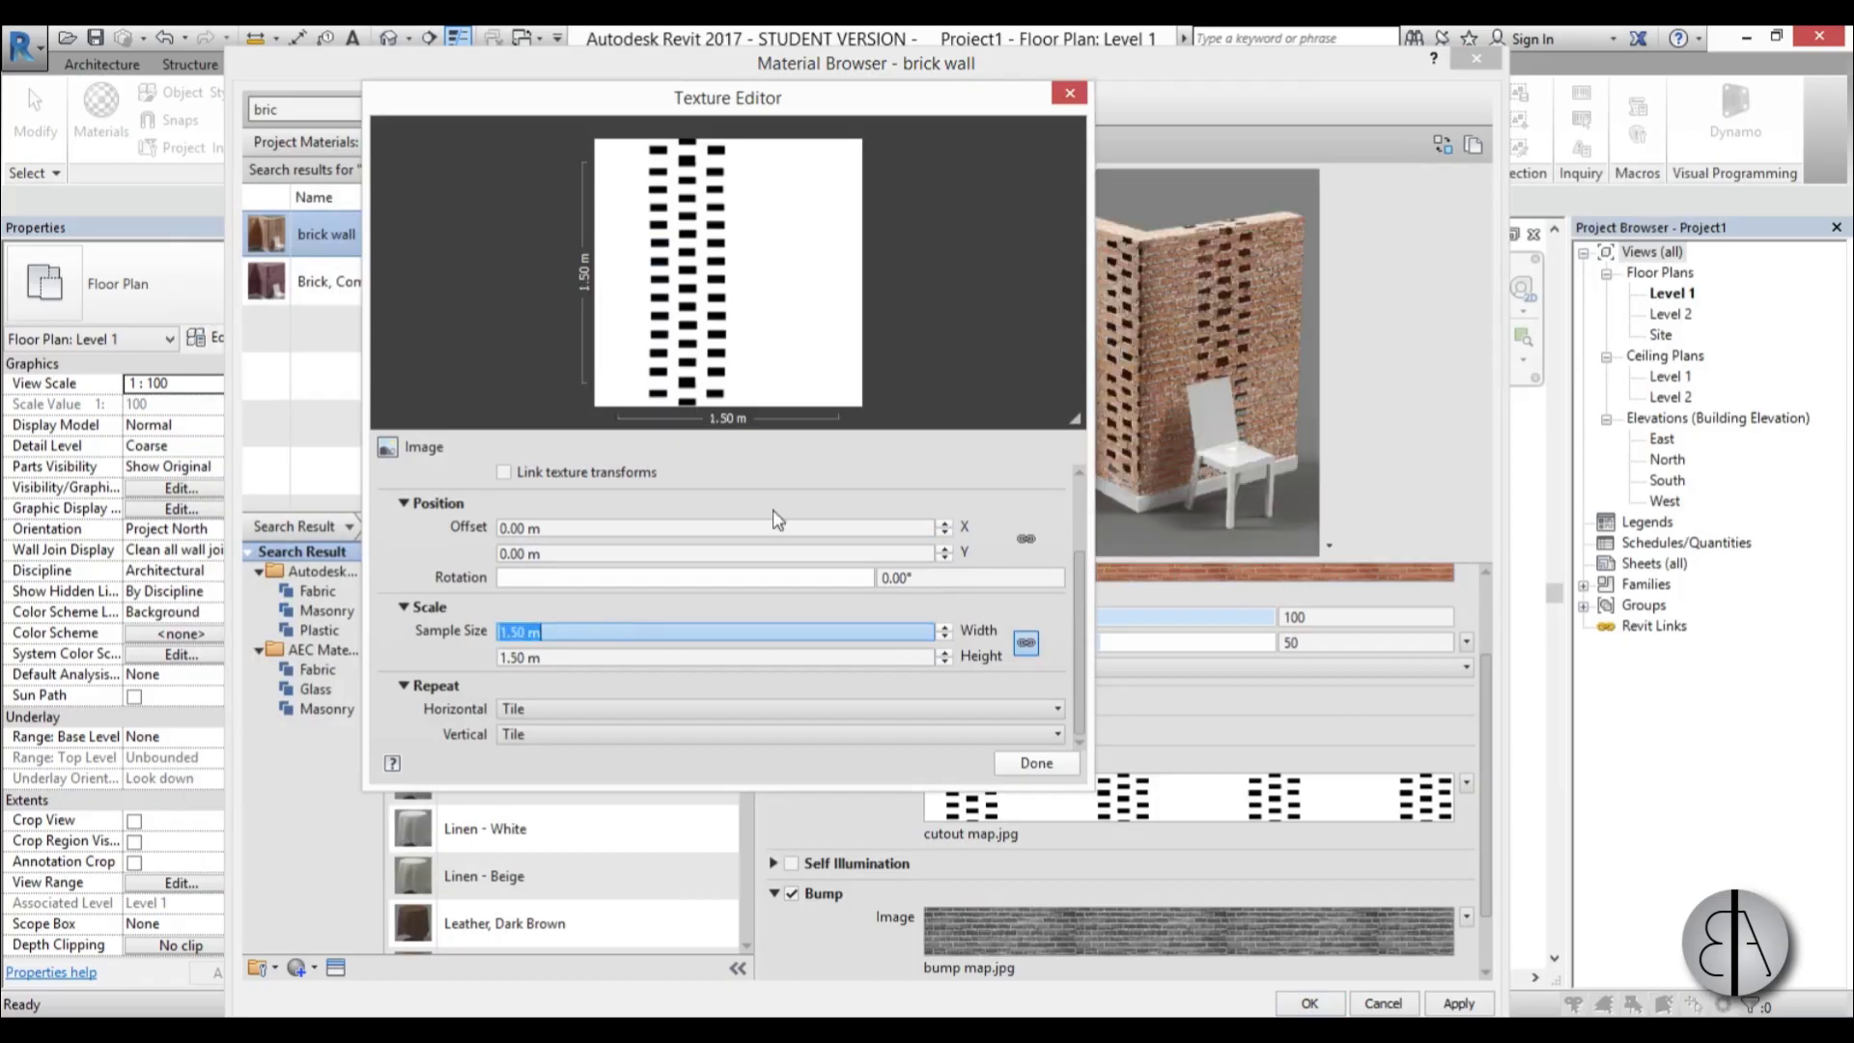
{"action": "left_click", "coordinate": [1023, 761]}
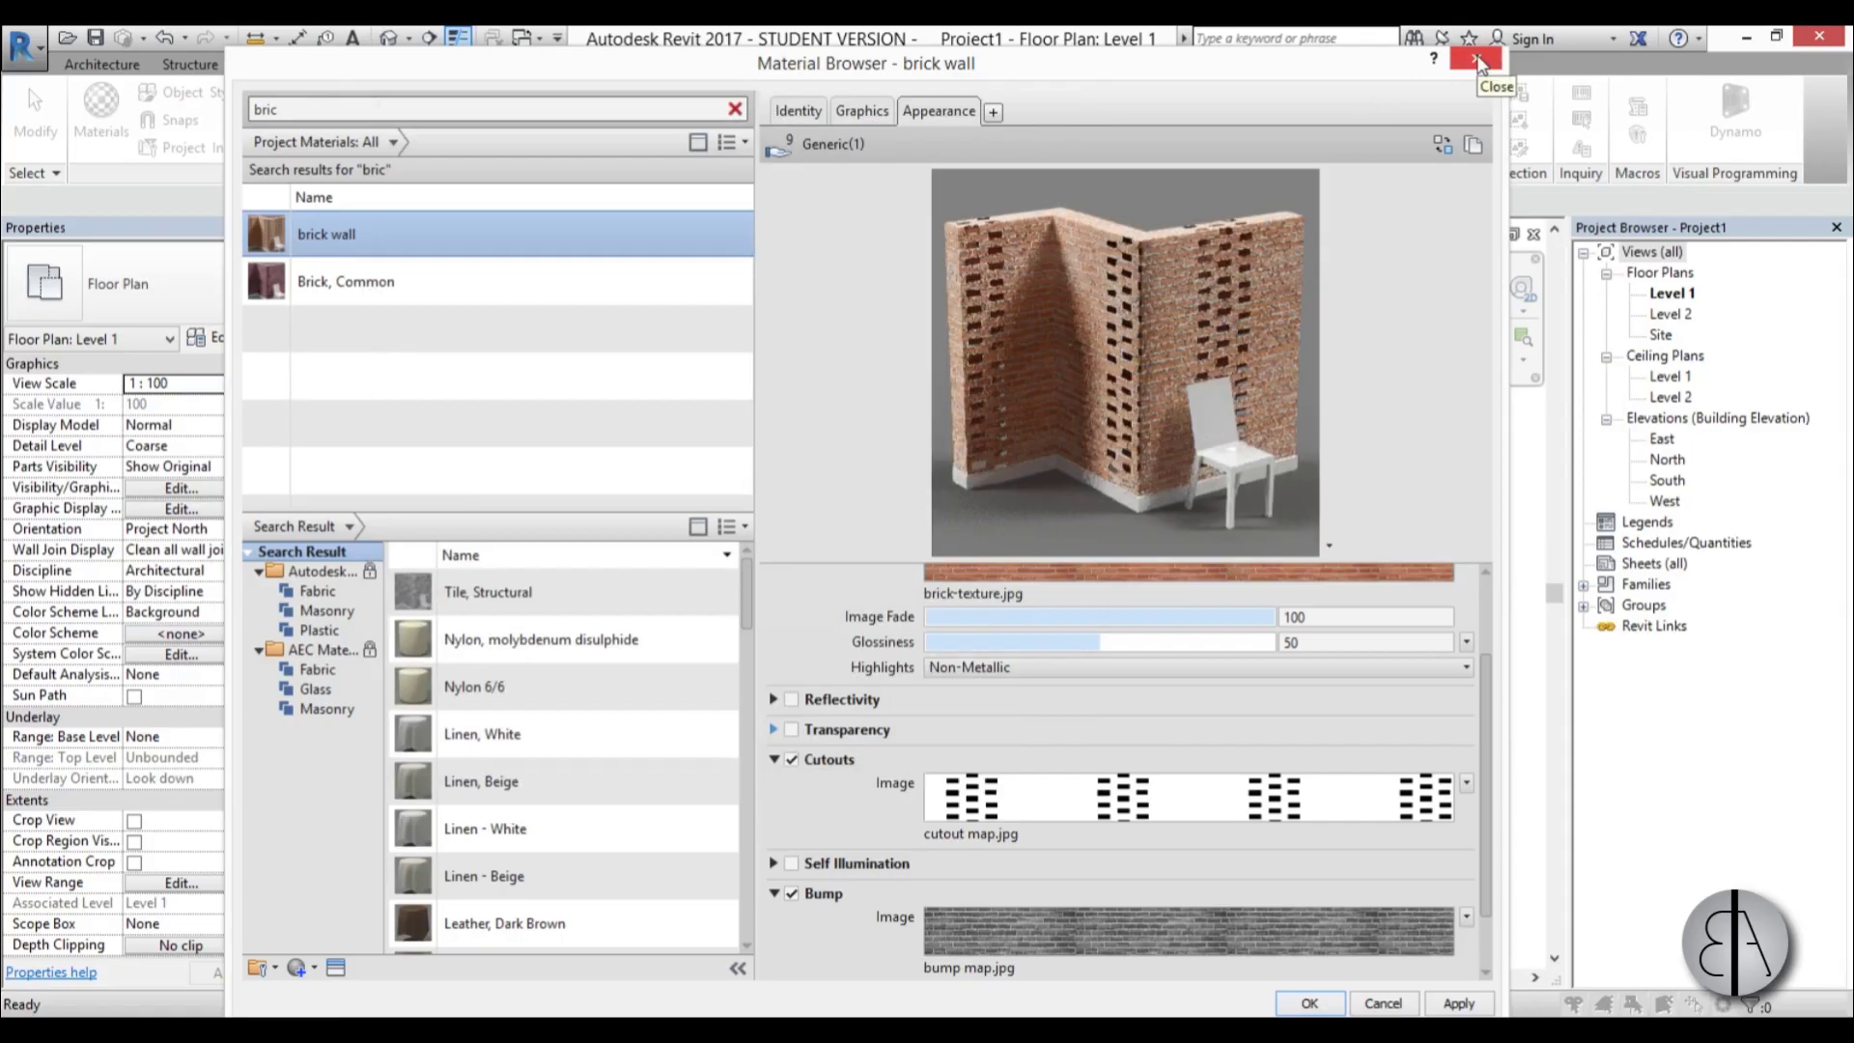
- Apply the material changes, close the browser, and draw one straight wall on Level 1
{"action": "left_click", "coordinate": [1427, 1006]}
{"action": "left_click", "coordinate": [1314, 1003]}
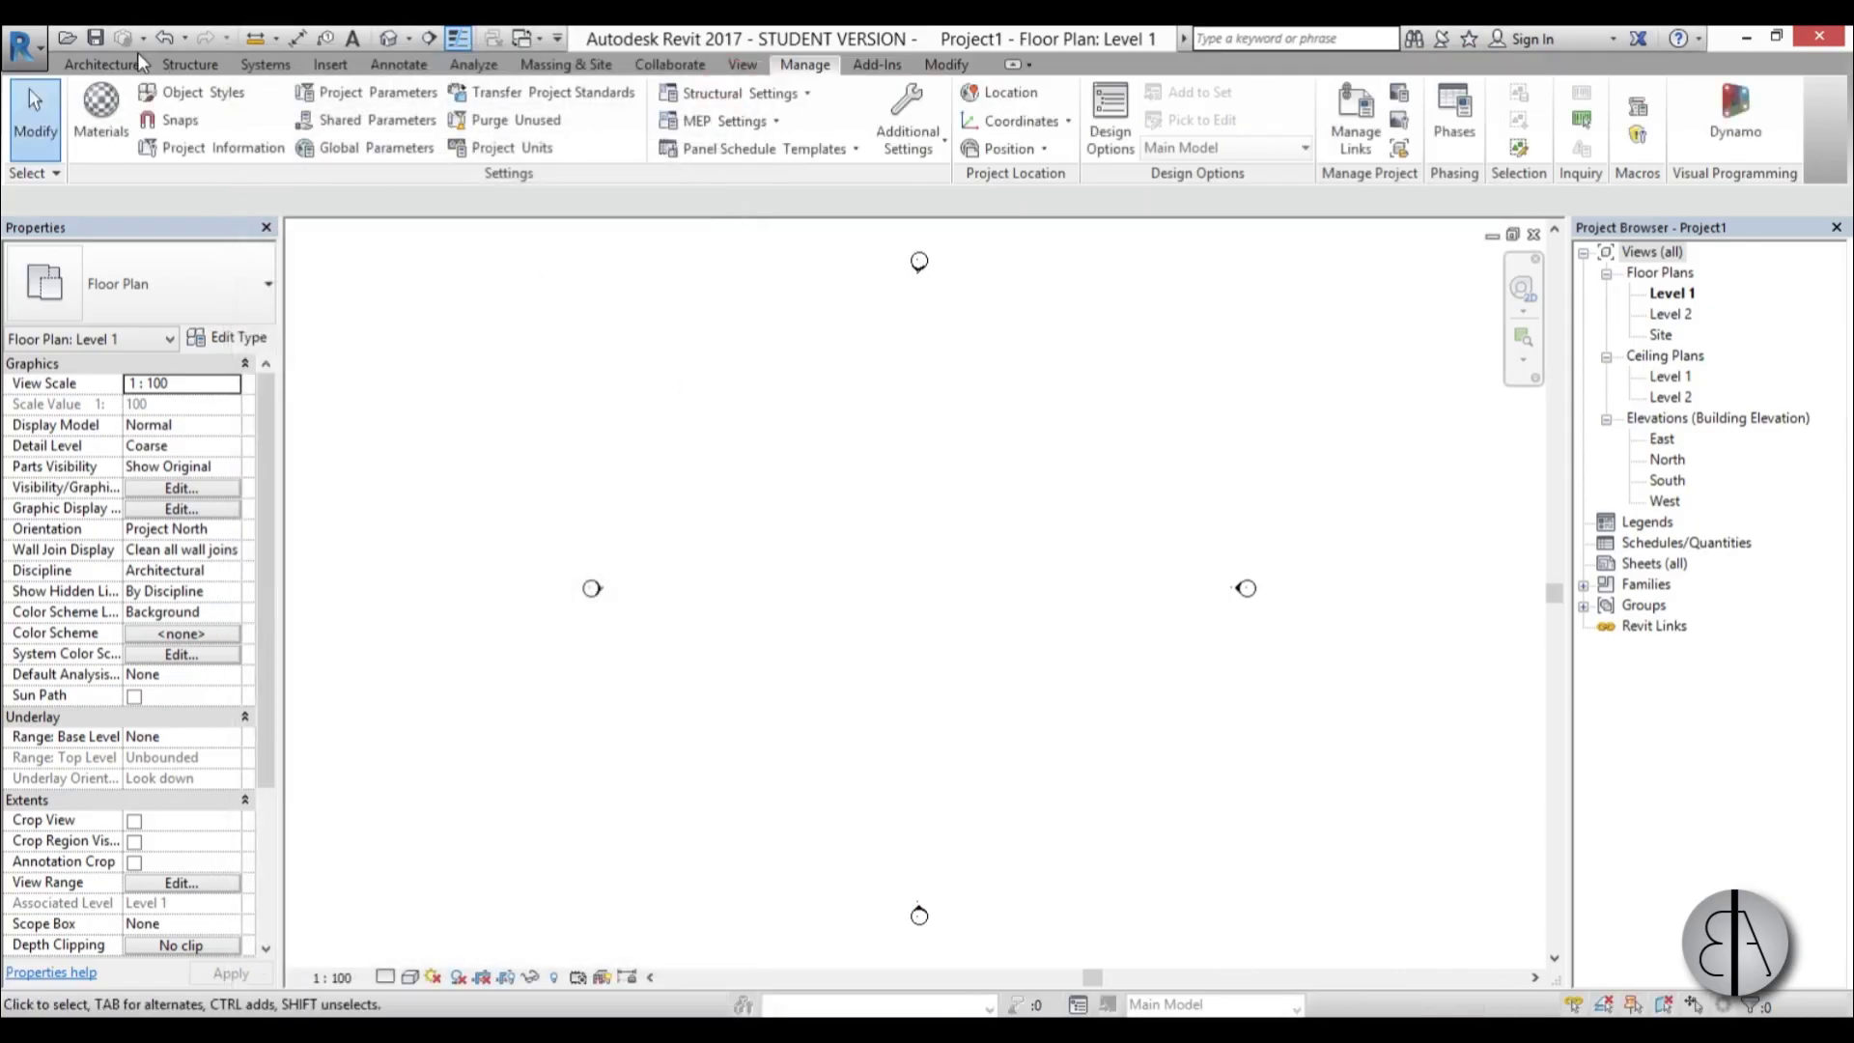
{"action": "left_click", "coordinate": [102, 64]}
{"action": "left_click", "coordinate": [95, 112]}
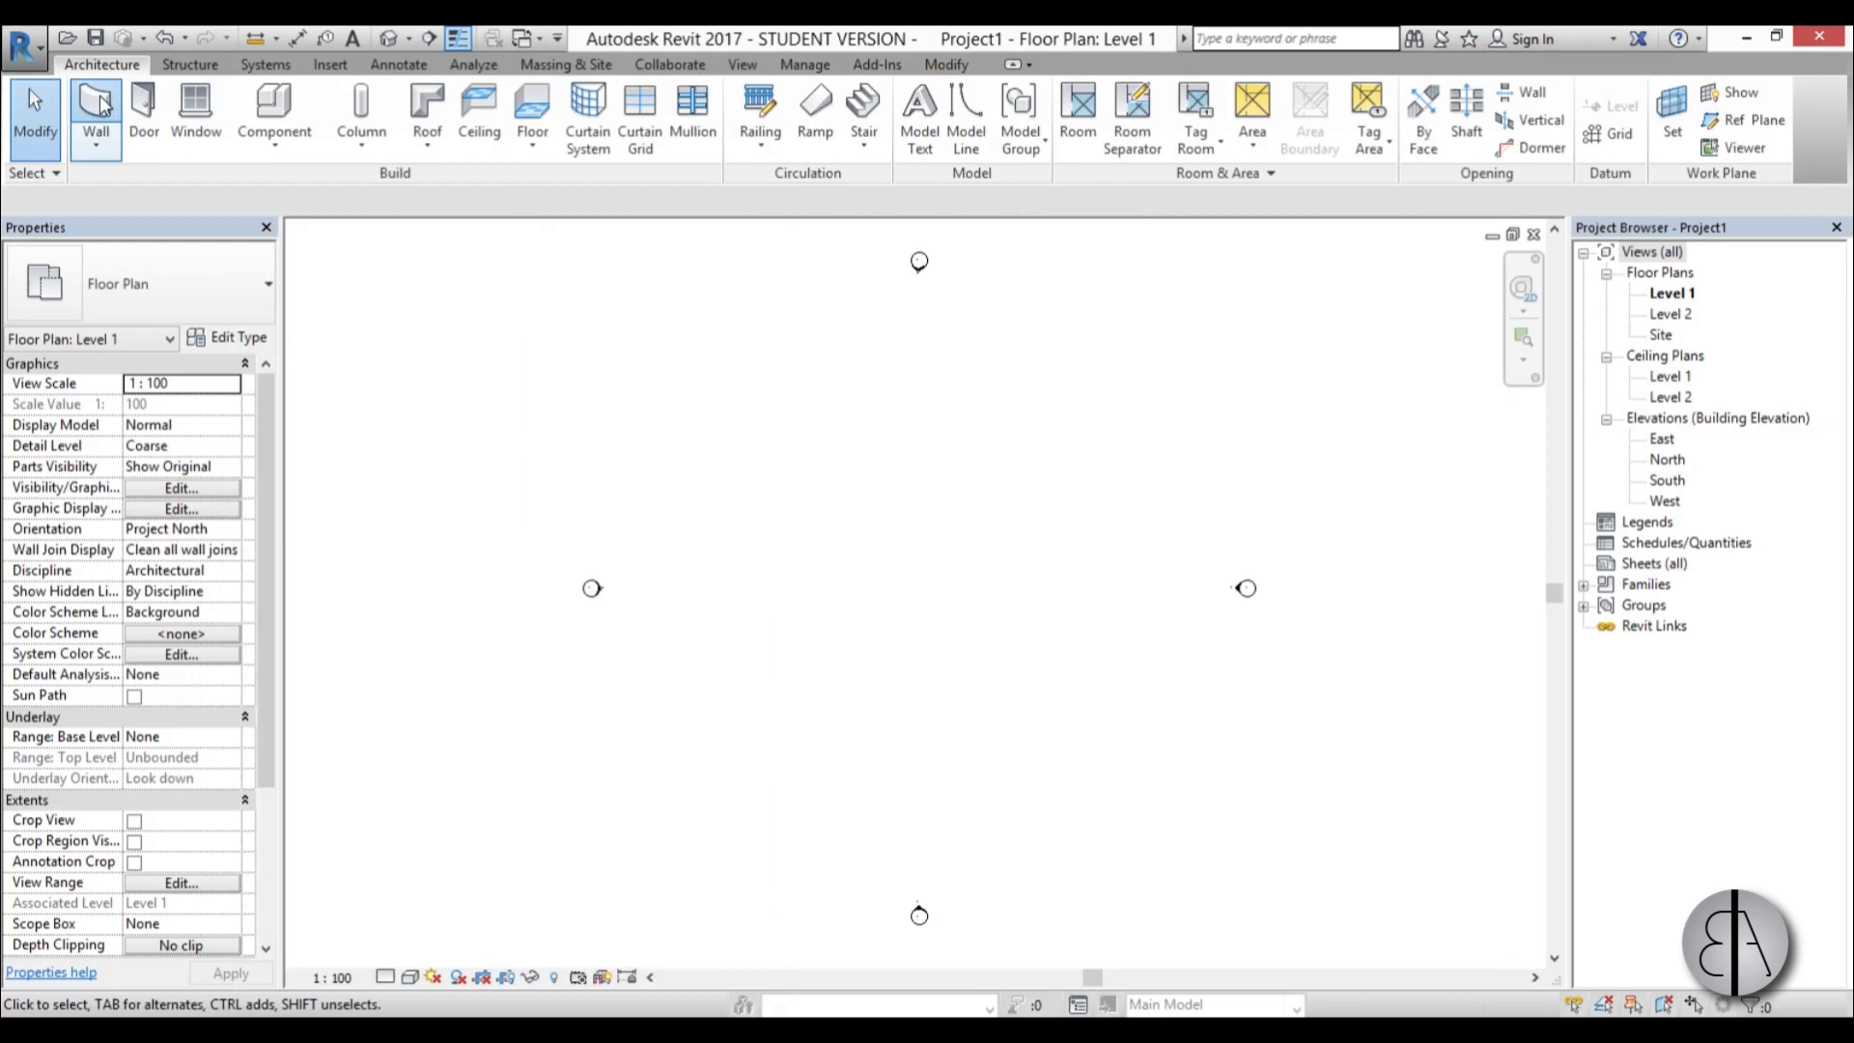
{"action": "left_click", "coordinate": [781, 584]}
{"action": "left_click", "coordinate": [1066, 584]}
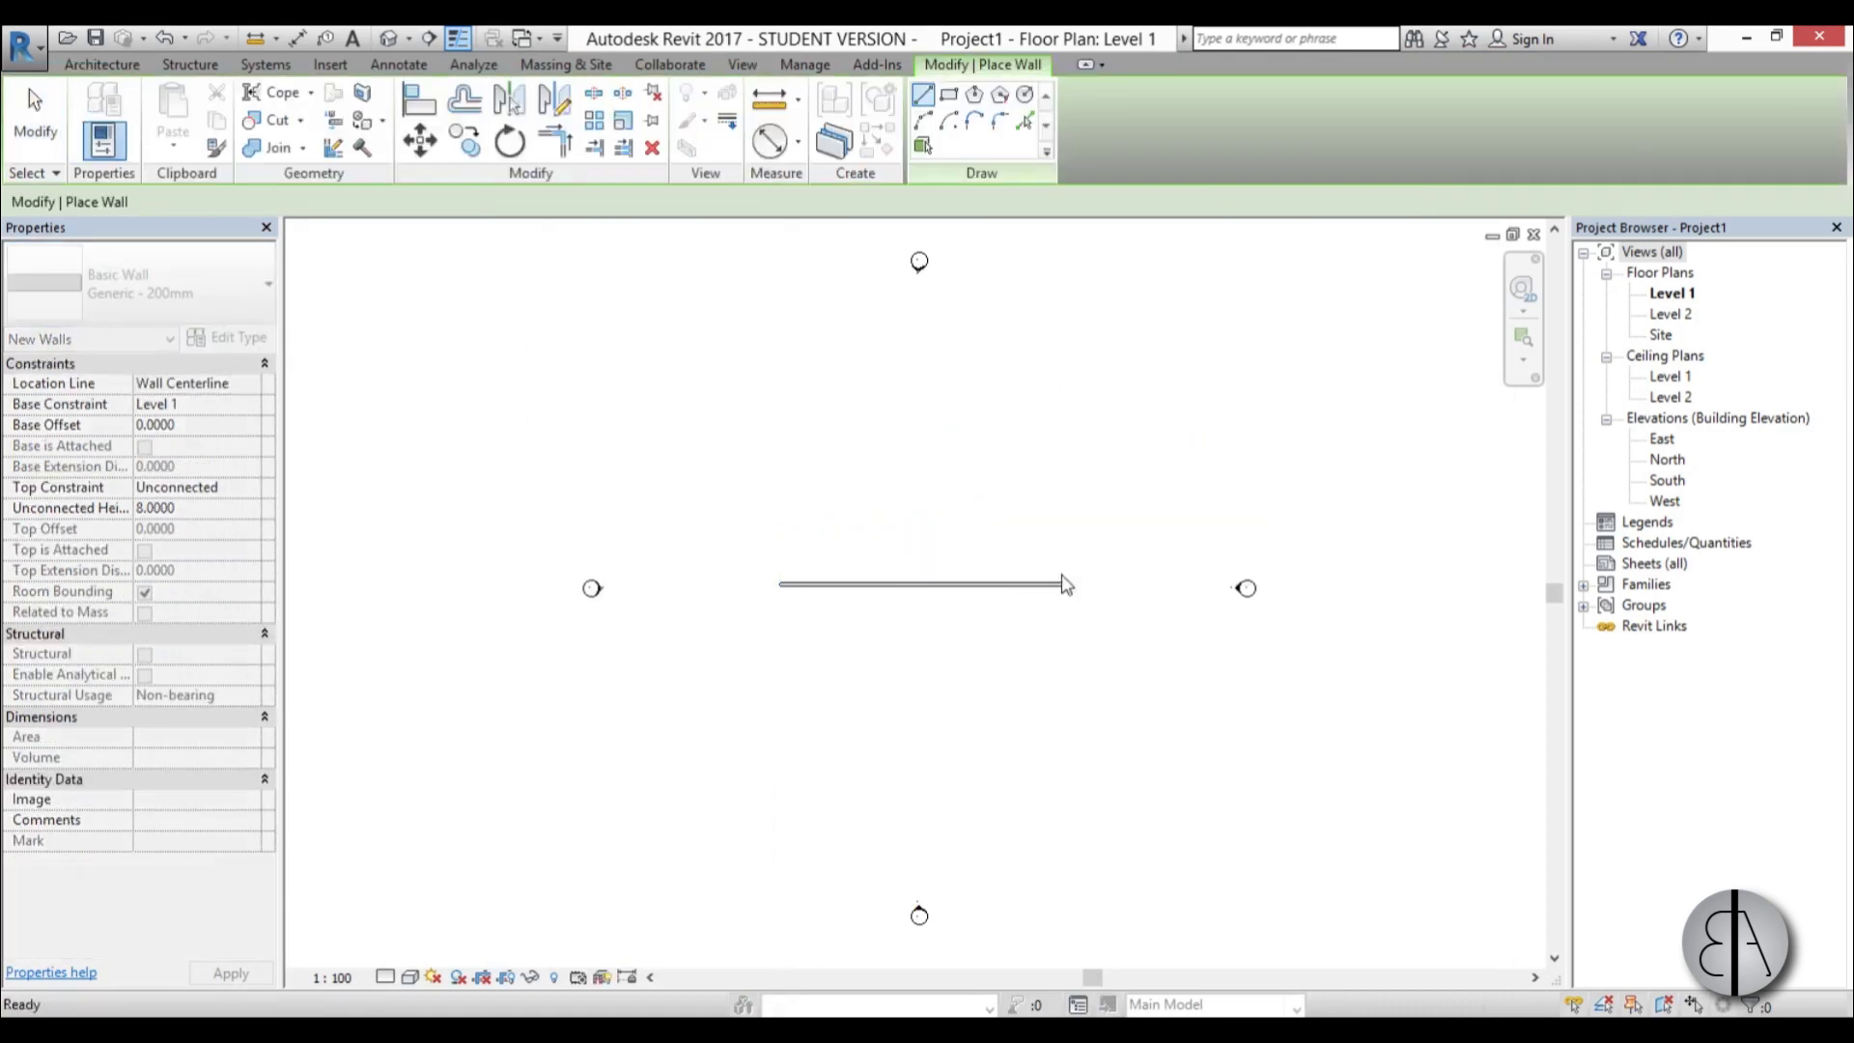
{"action": "key", "text": "Escape"}
{"action": "key", "text": "Escape"}
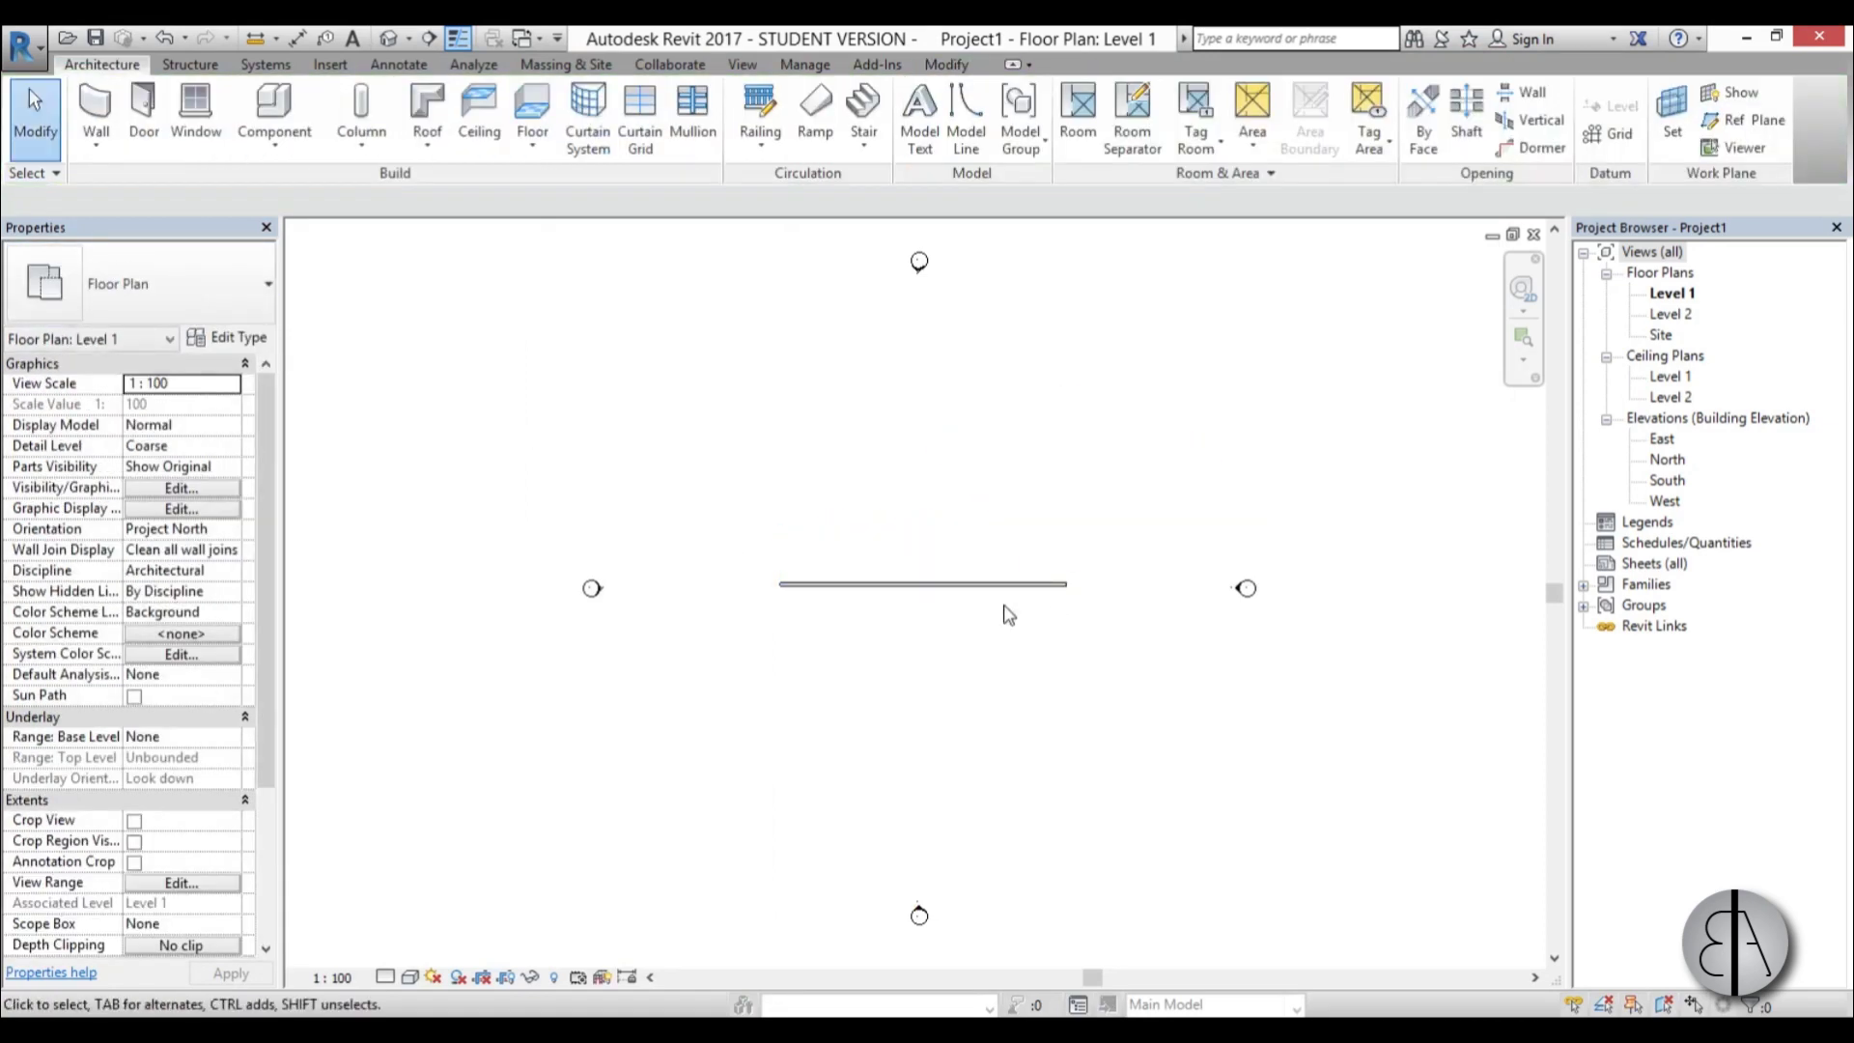
- Place a camera below the wall aimed at it, then select the wall in 3D View 1
{"action": "left_click", "coordinate": [410, 39]}
{"action": "left_click", "coordinate": [425, 92]}
{"action": "left_click", "coordinate": [781, 795]}
{"action": "left_click", "coordinate": [1021, 325]}
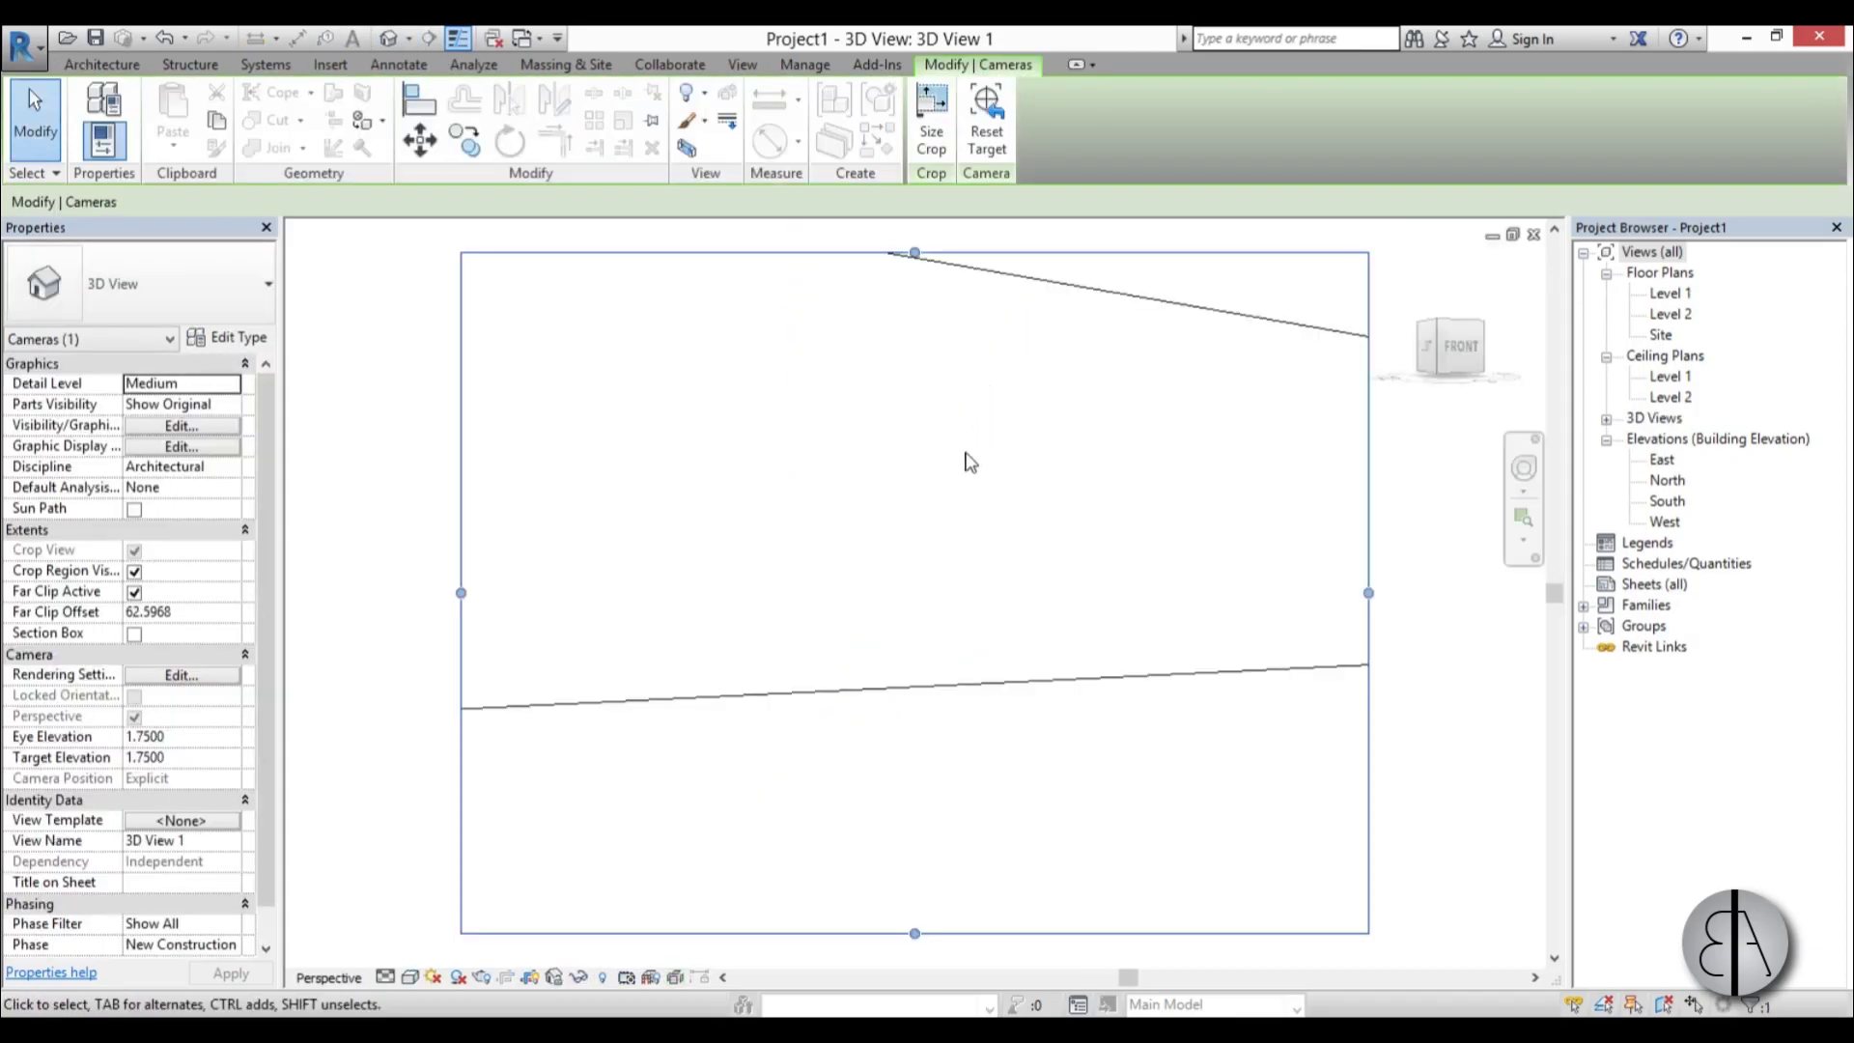
{"action": "scroll", "coordinate": [1009, 488], "scroll_direction": "up", "scroll_amount": 2}
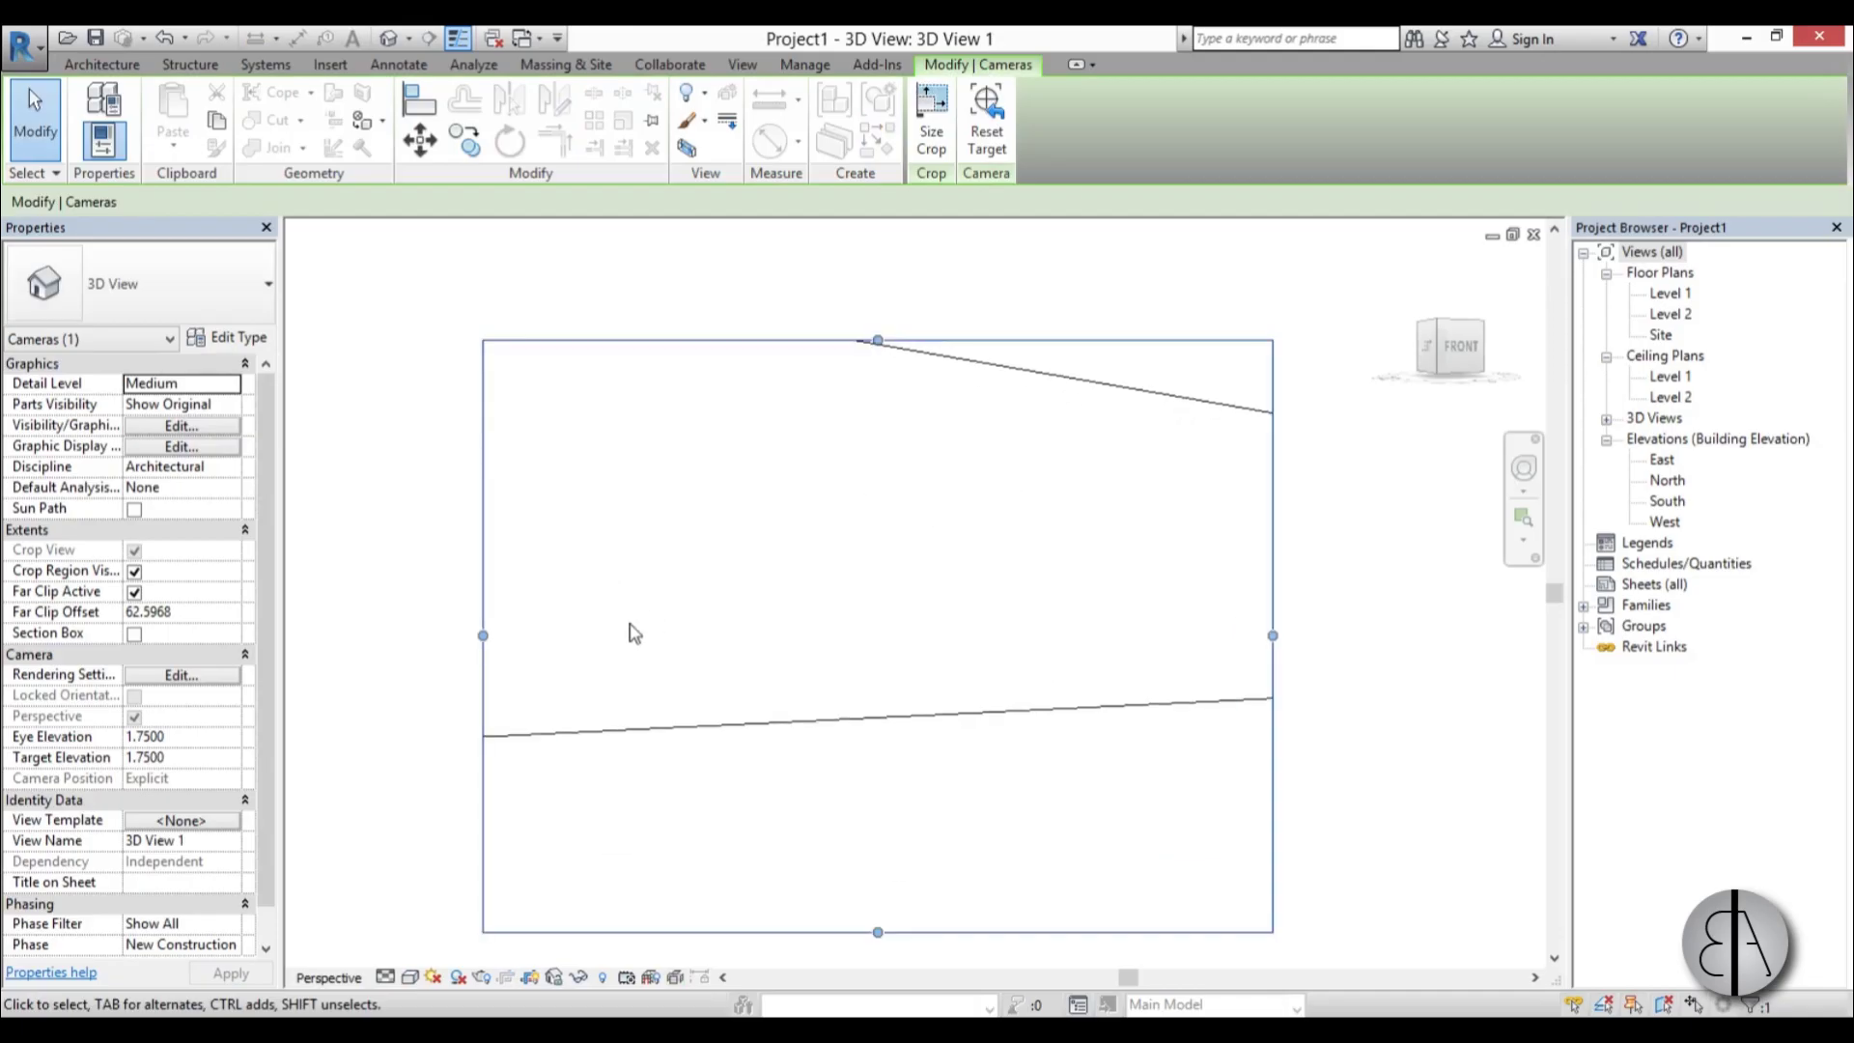
{"action": "left_click", "coordinate": [968, 378]}
{"action": "left_click", "coordinate": [964, 359]}
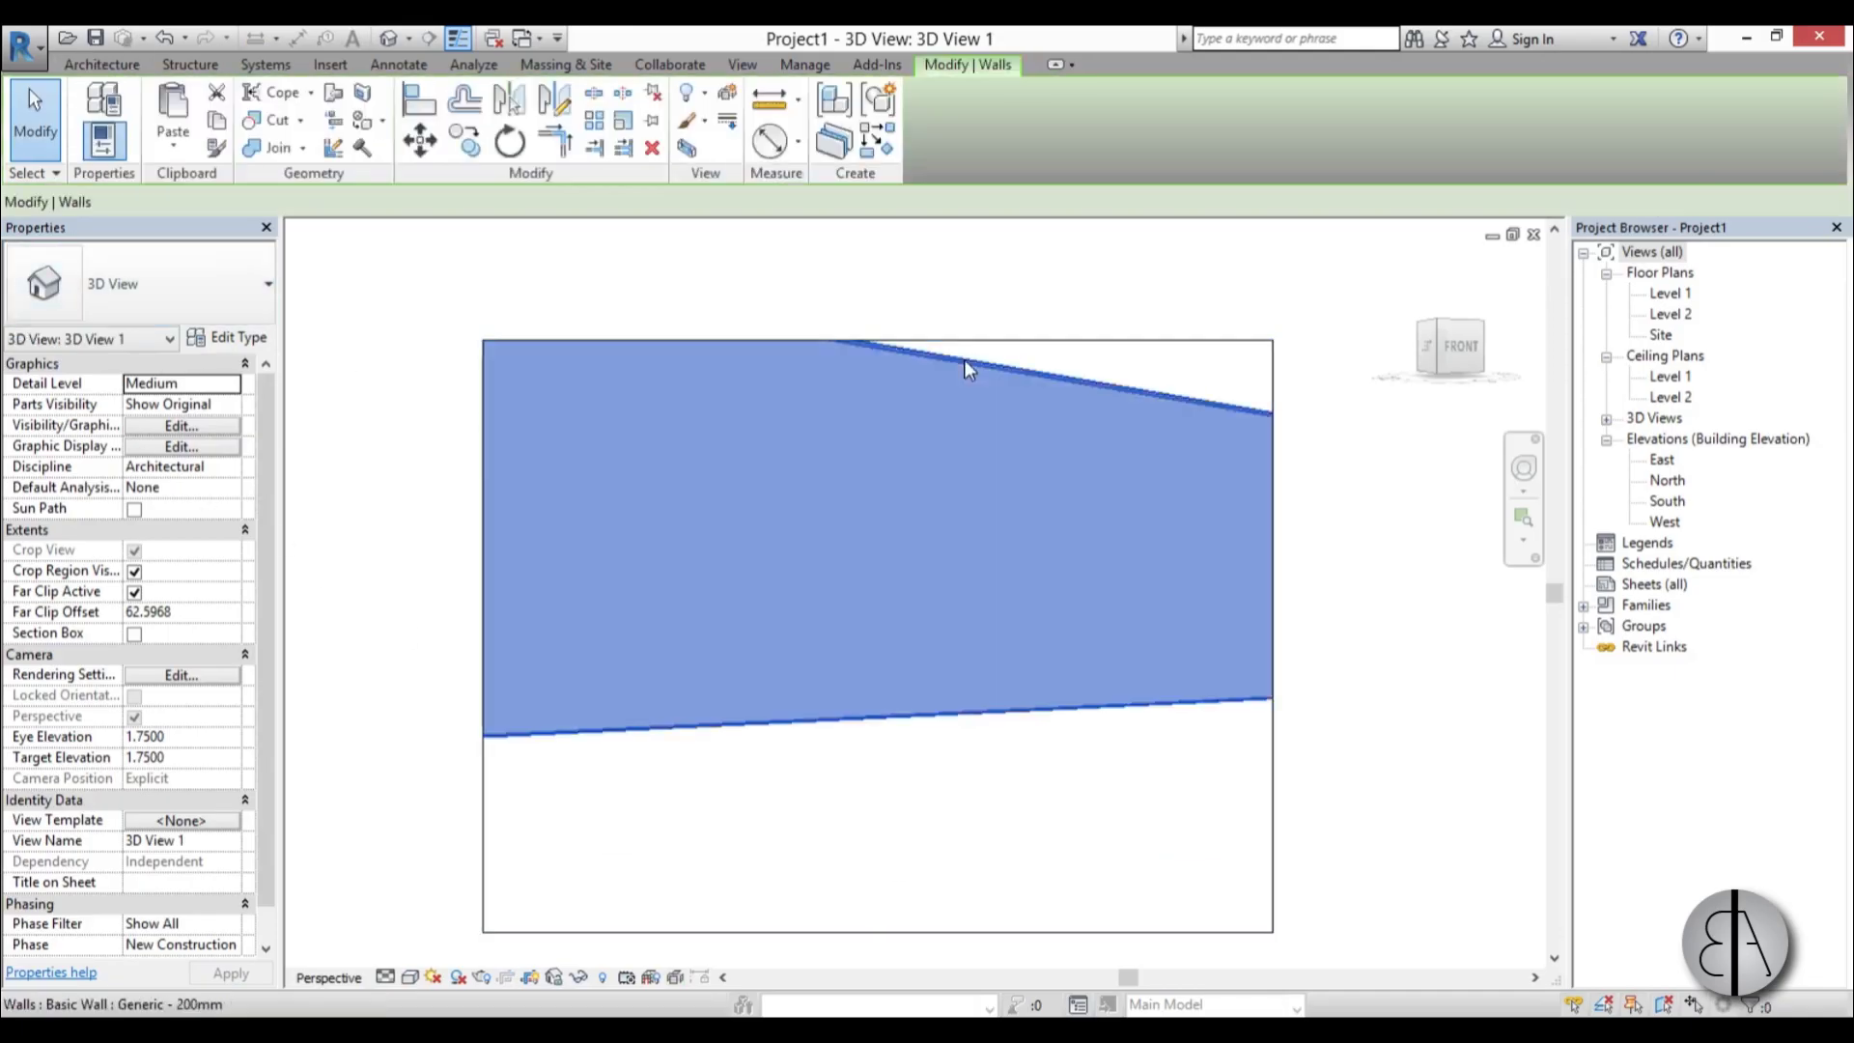
- Assign brick wall as the structure layer material of Generic - 200mm and confirm all dialogs
{"action": "left_click", "coordinate": [230, 338]}
{"action": "left_click", "coordinate": [898, 429]}
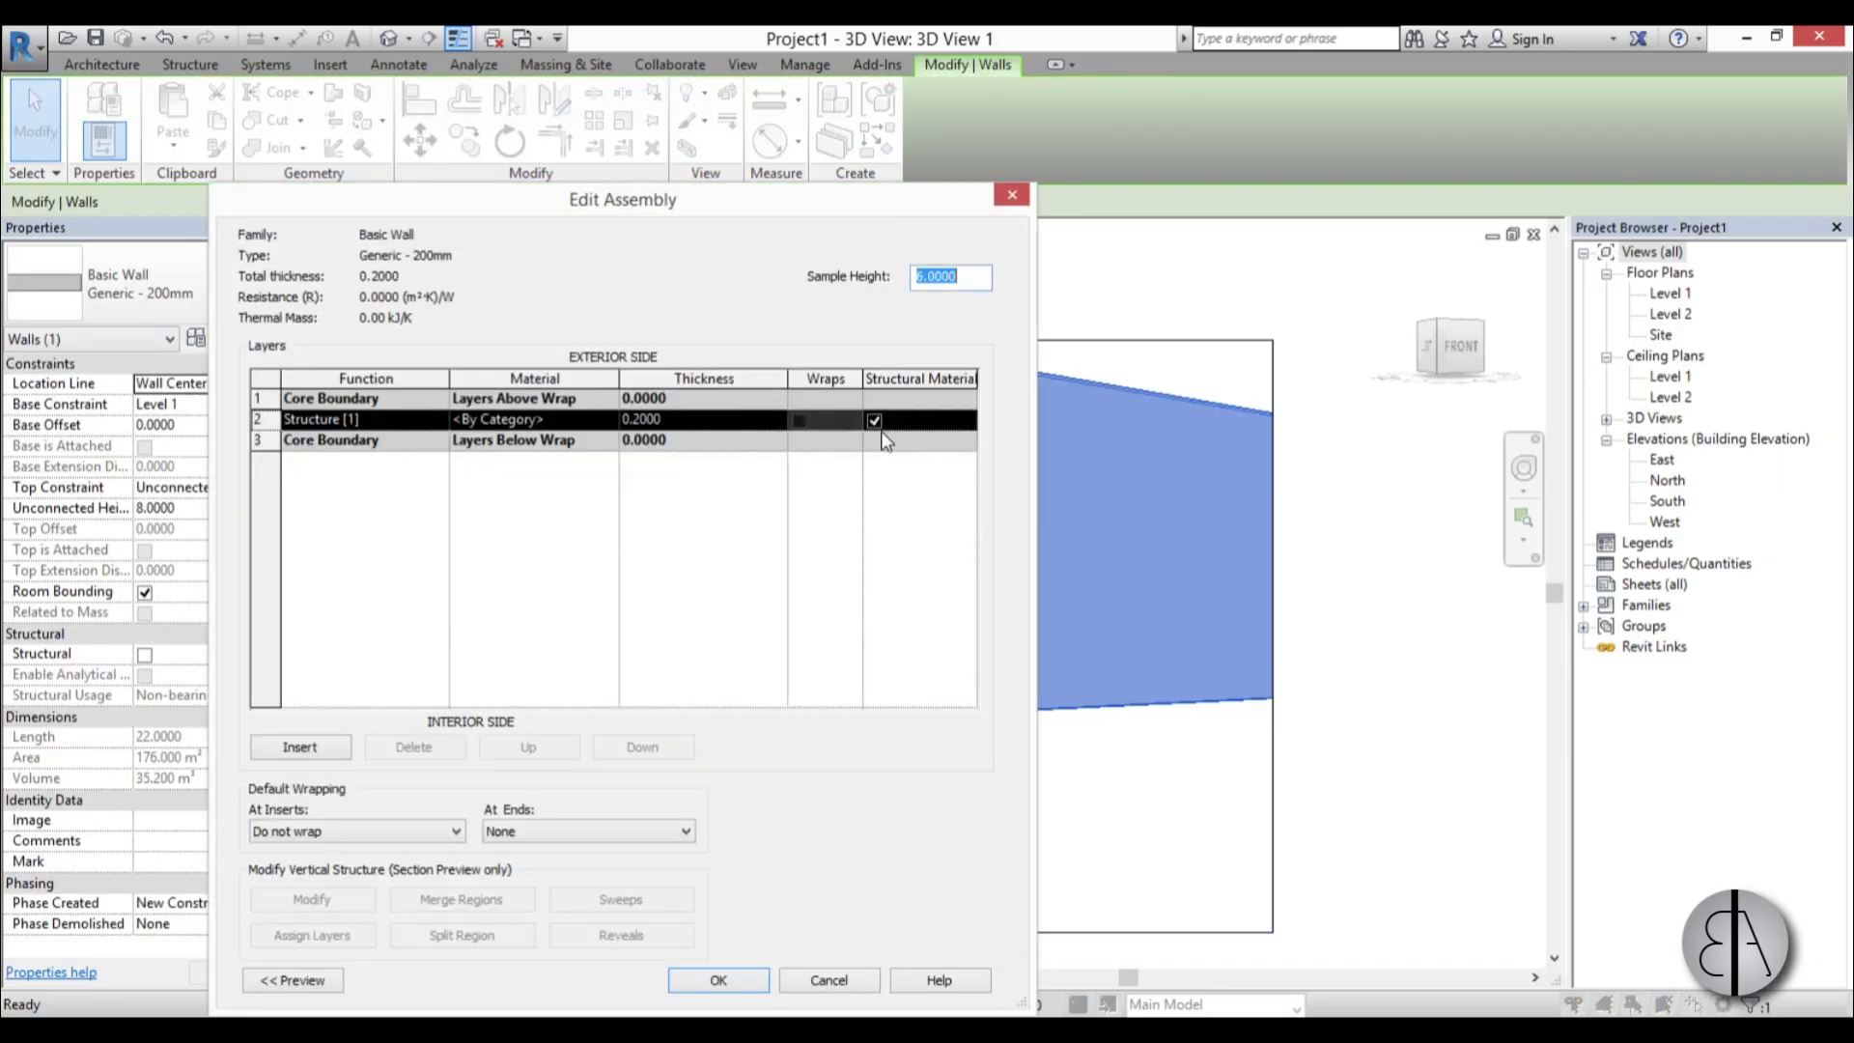
{"action": "left_click", "coordinate": [601, 422]}
{"action": "left_click", "coordinate": [610, 419]}
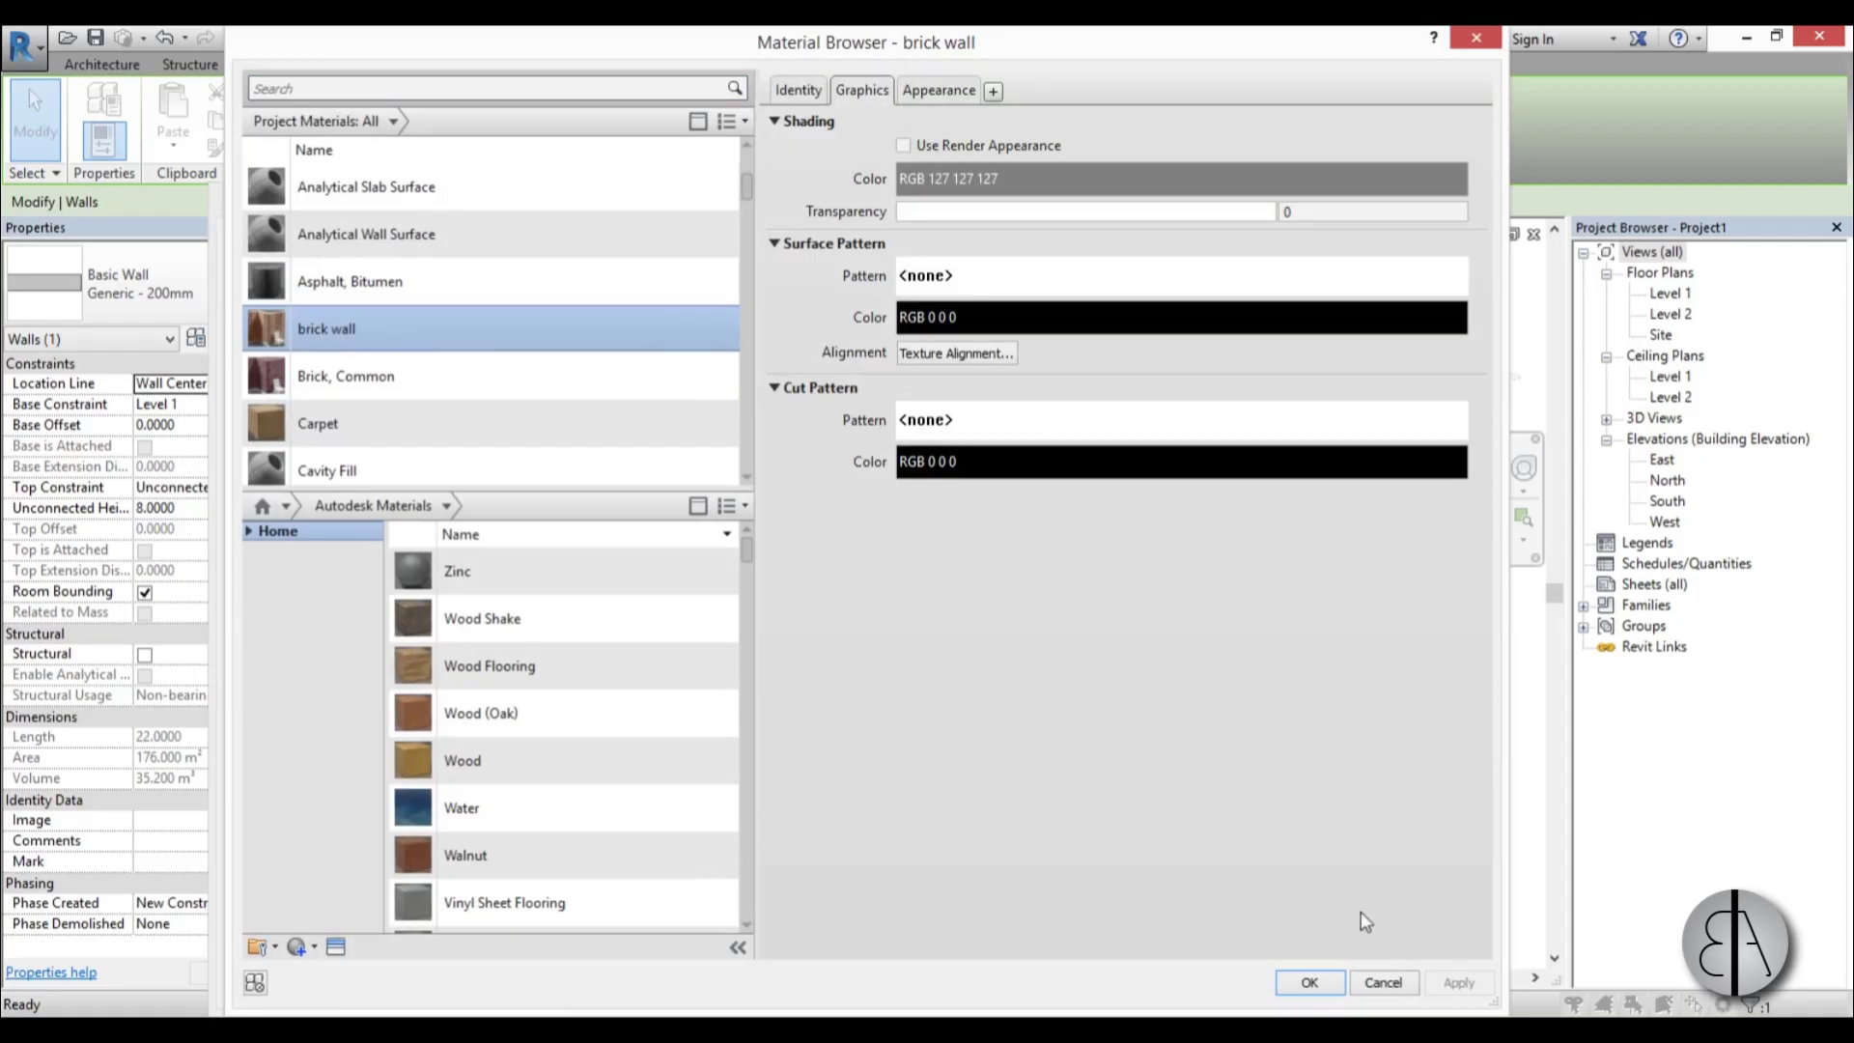
{"action": "left_click", "coordinate": [1309, 982]}
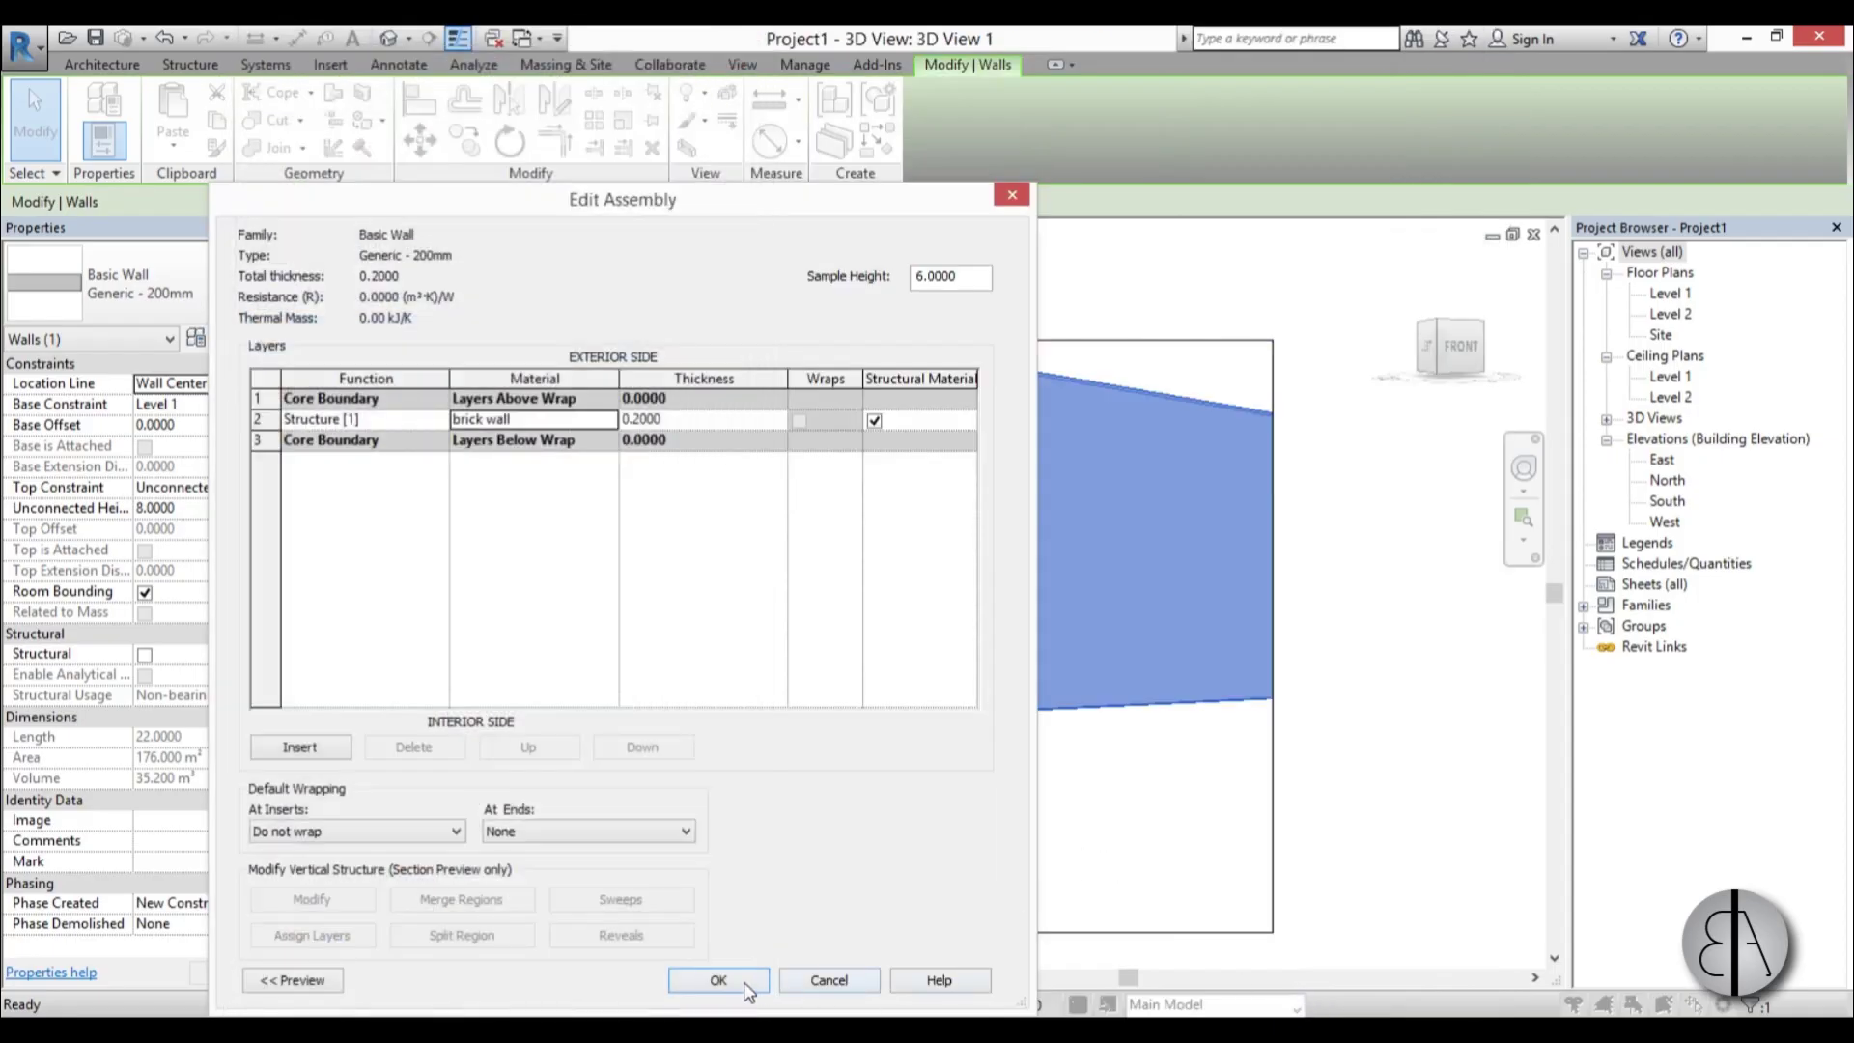
{"action": "left_click", "coordinate": [745, 986]}
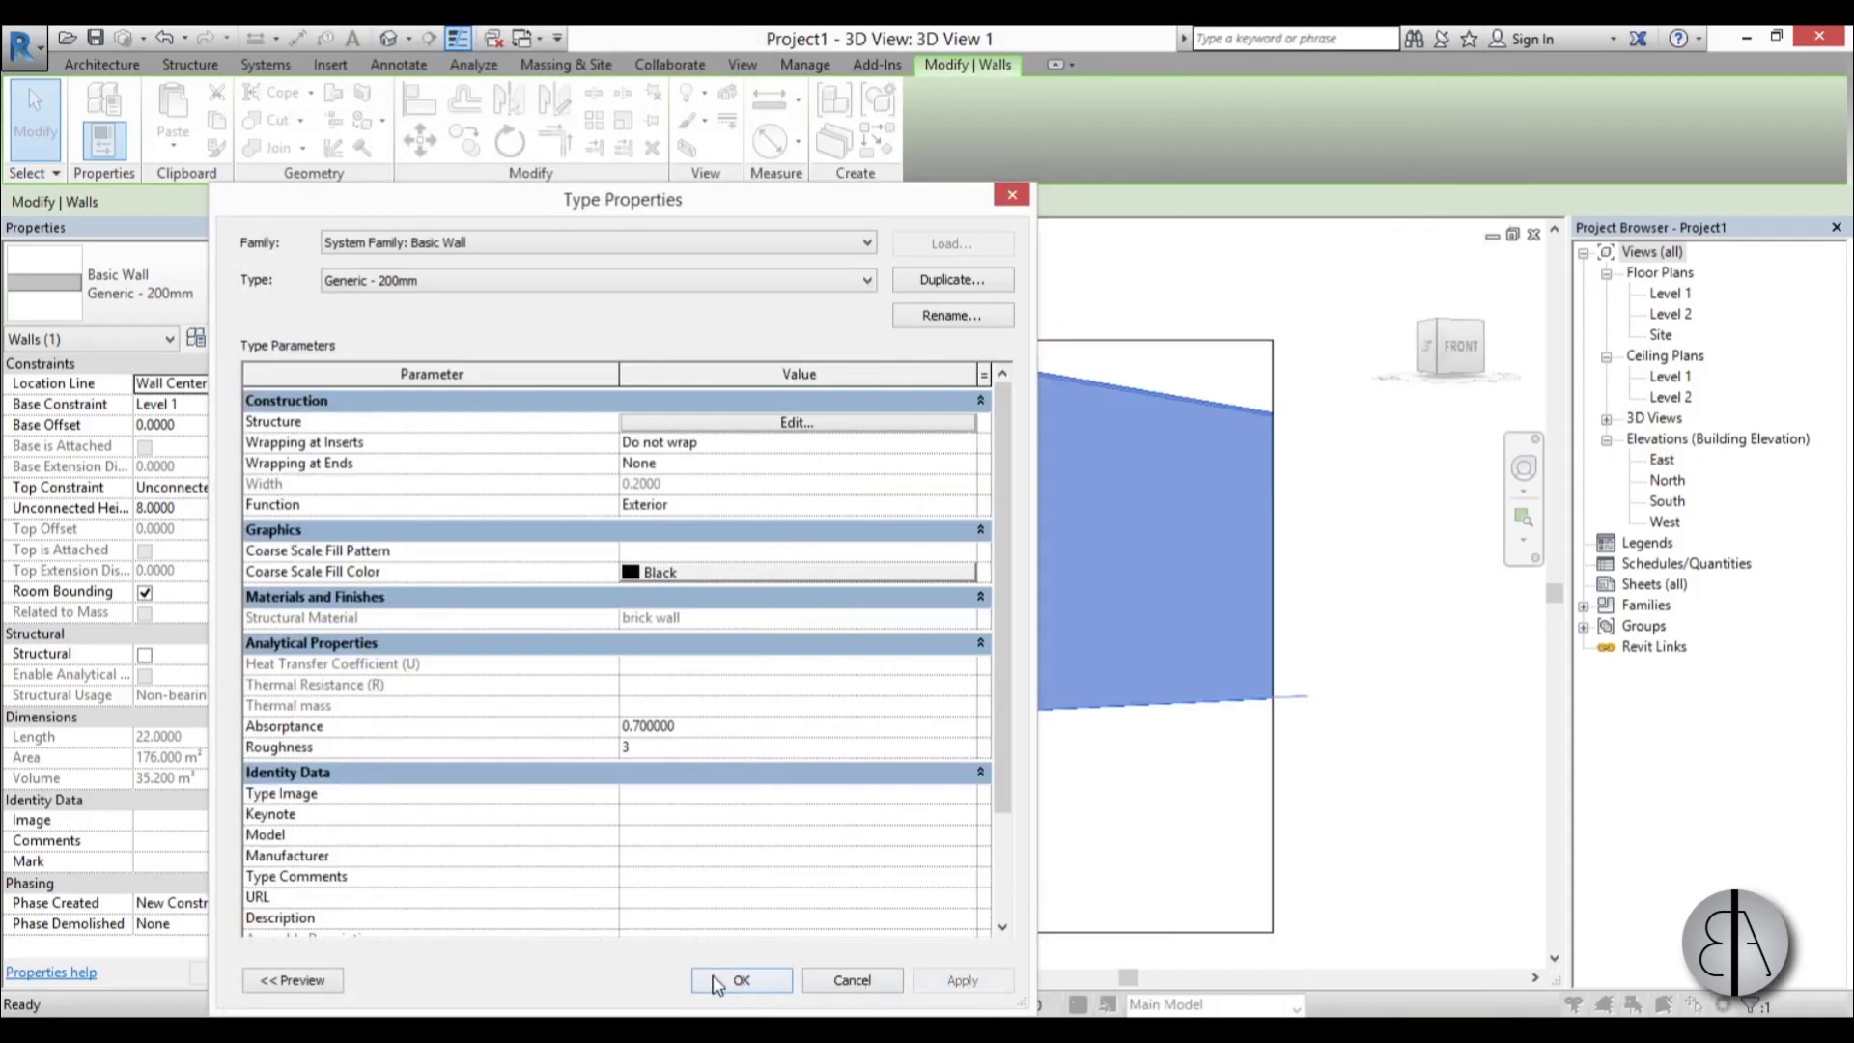
{"action": "left_click", "coordinate": [739, 979]}
{"action": "left_click", "coordinate": [1104, 786]}
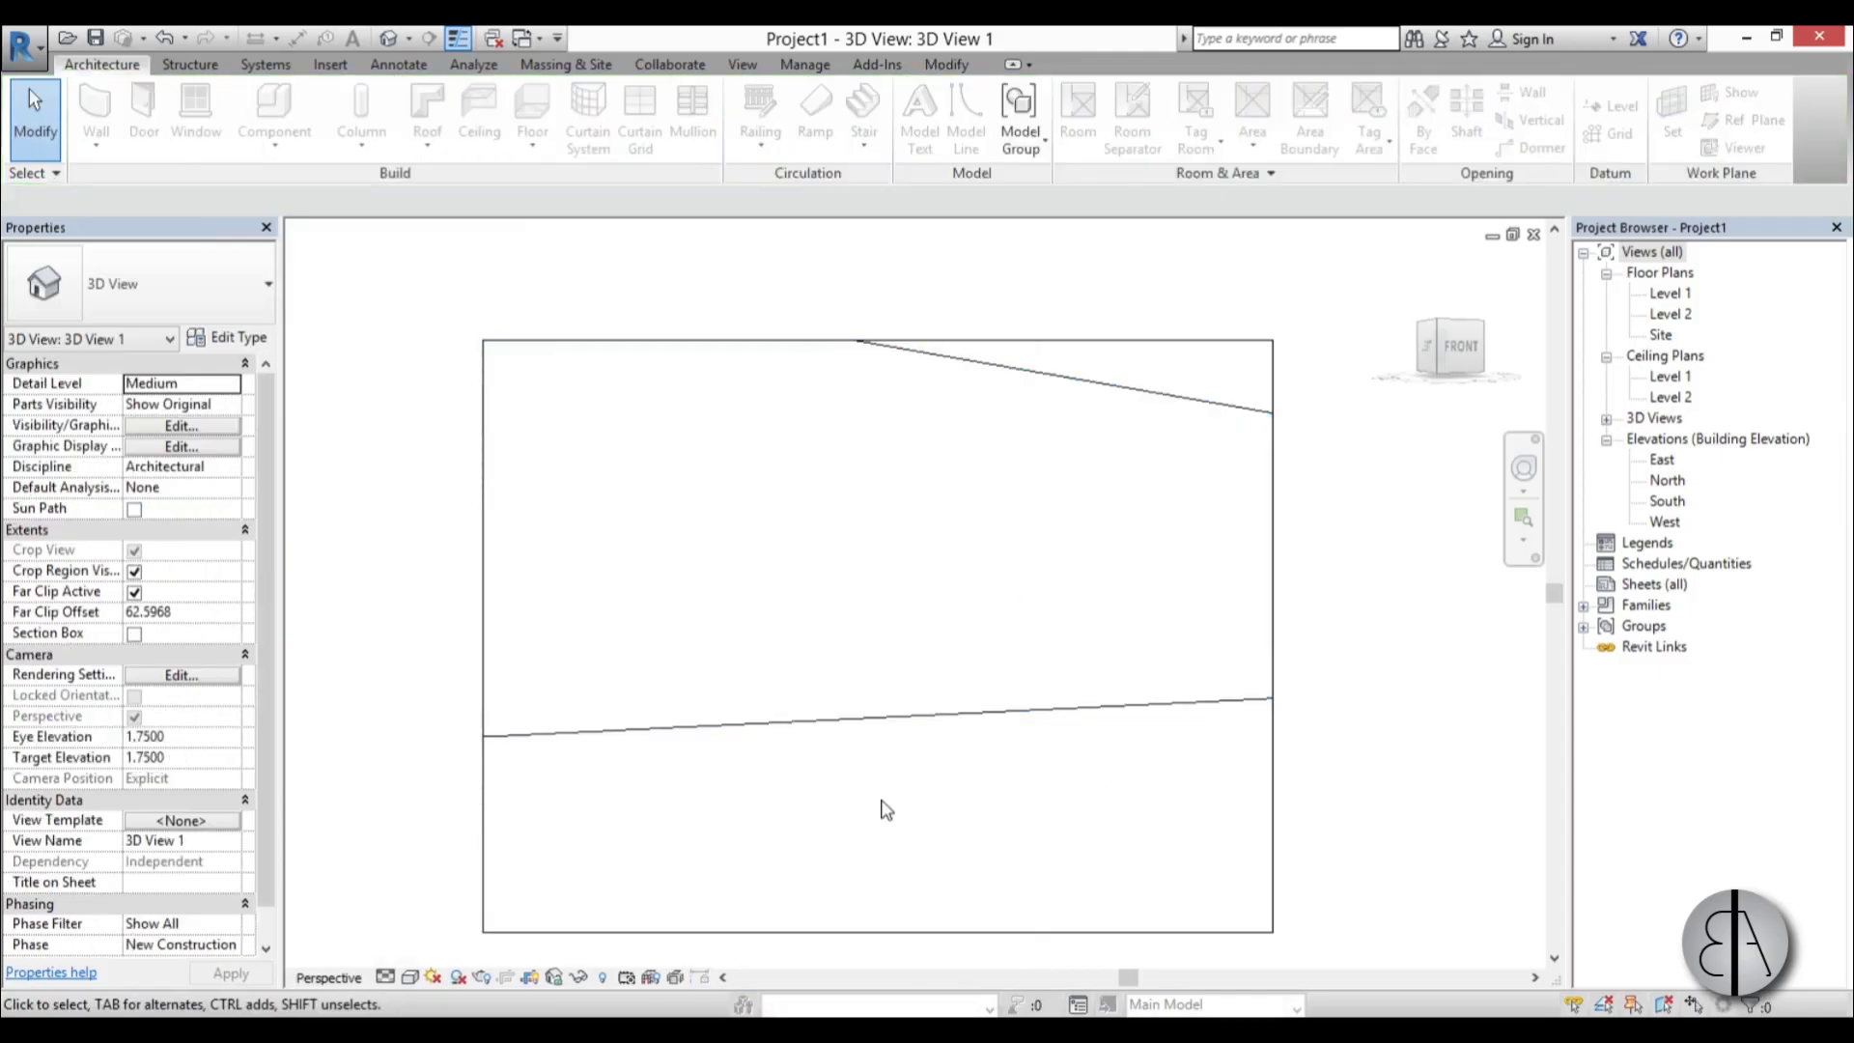
- Frame the brick wall in 3D View 1 and switch its visual style to Ray Trace
{"action": "scroll", "coordinate": [874, 593], "scroll_direction": "up", "scroll_amount": 2}
{"action": "middle_click_drag", "start_coordinate": [861, 584], "coordinate": [814, 489]}
{"action": "left_click", "coordinate": [411, 977]}
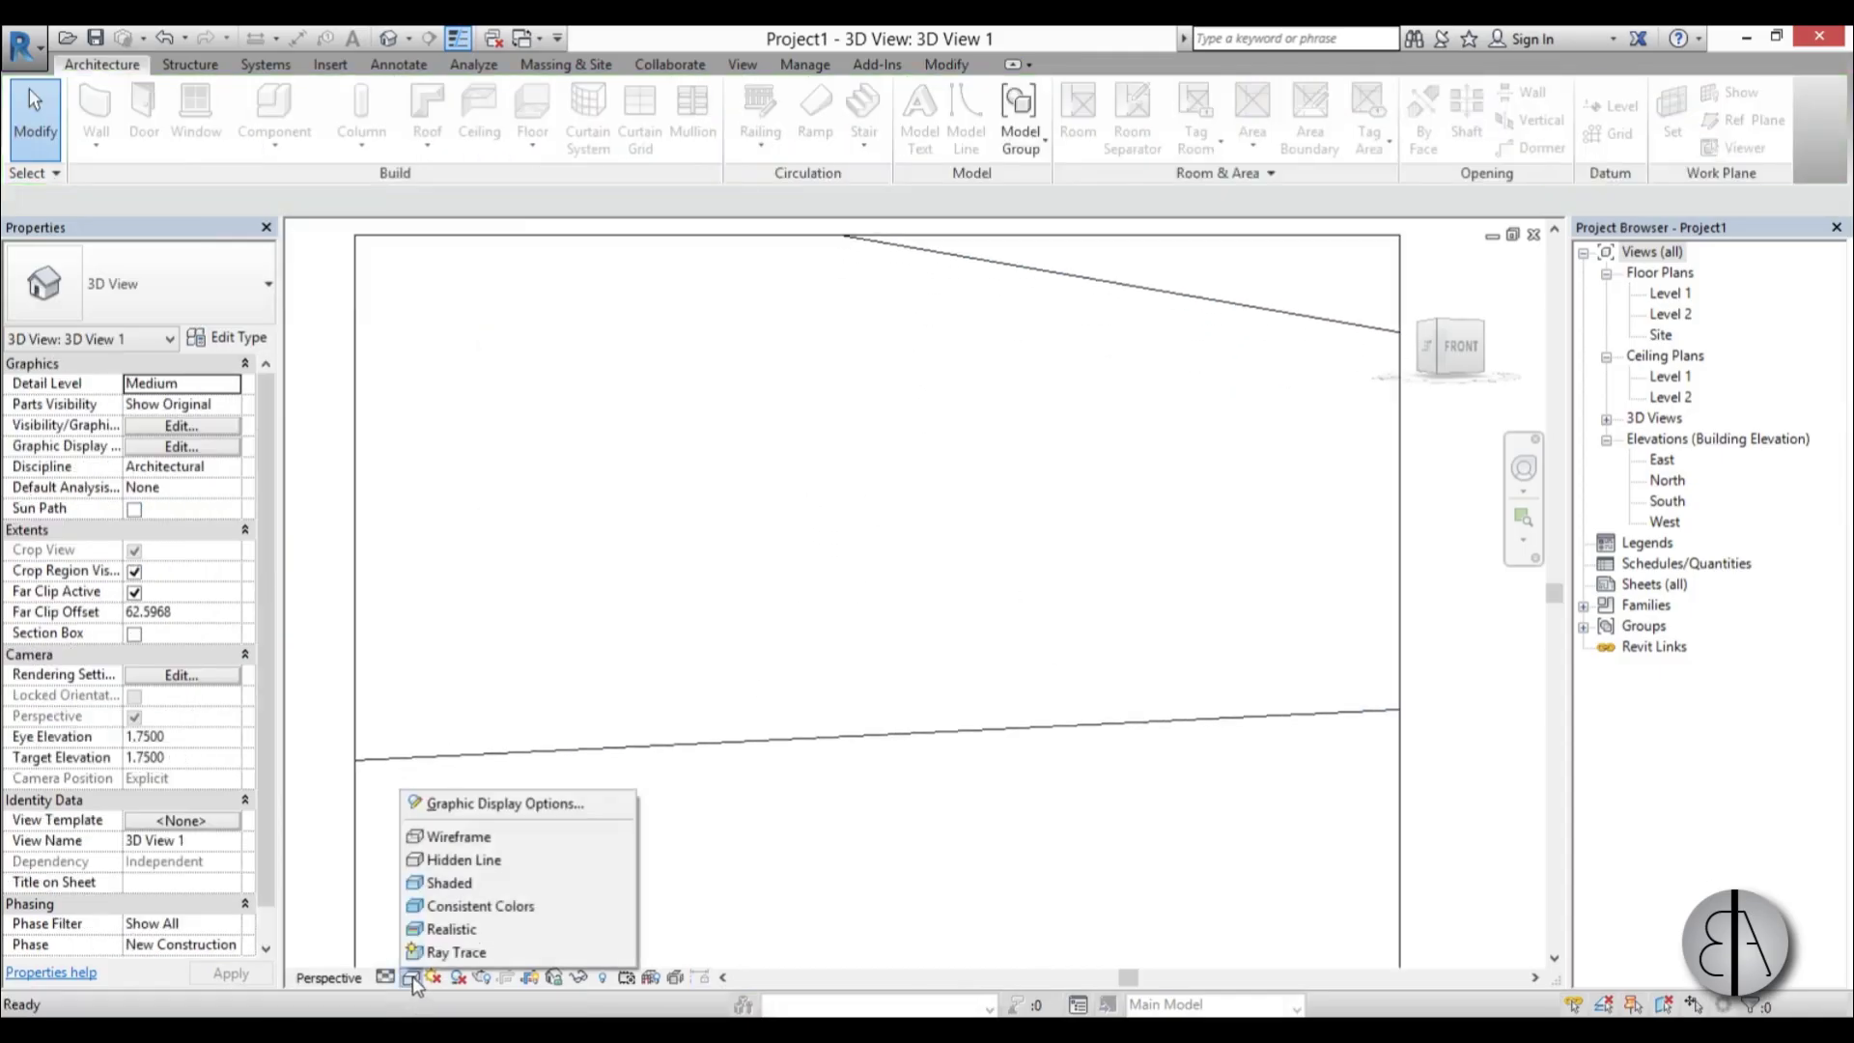
{"action": "left_click", "coordinate": [452, 953]}
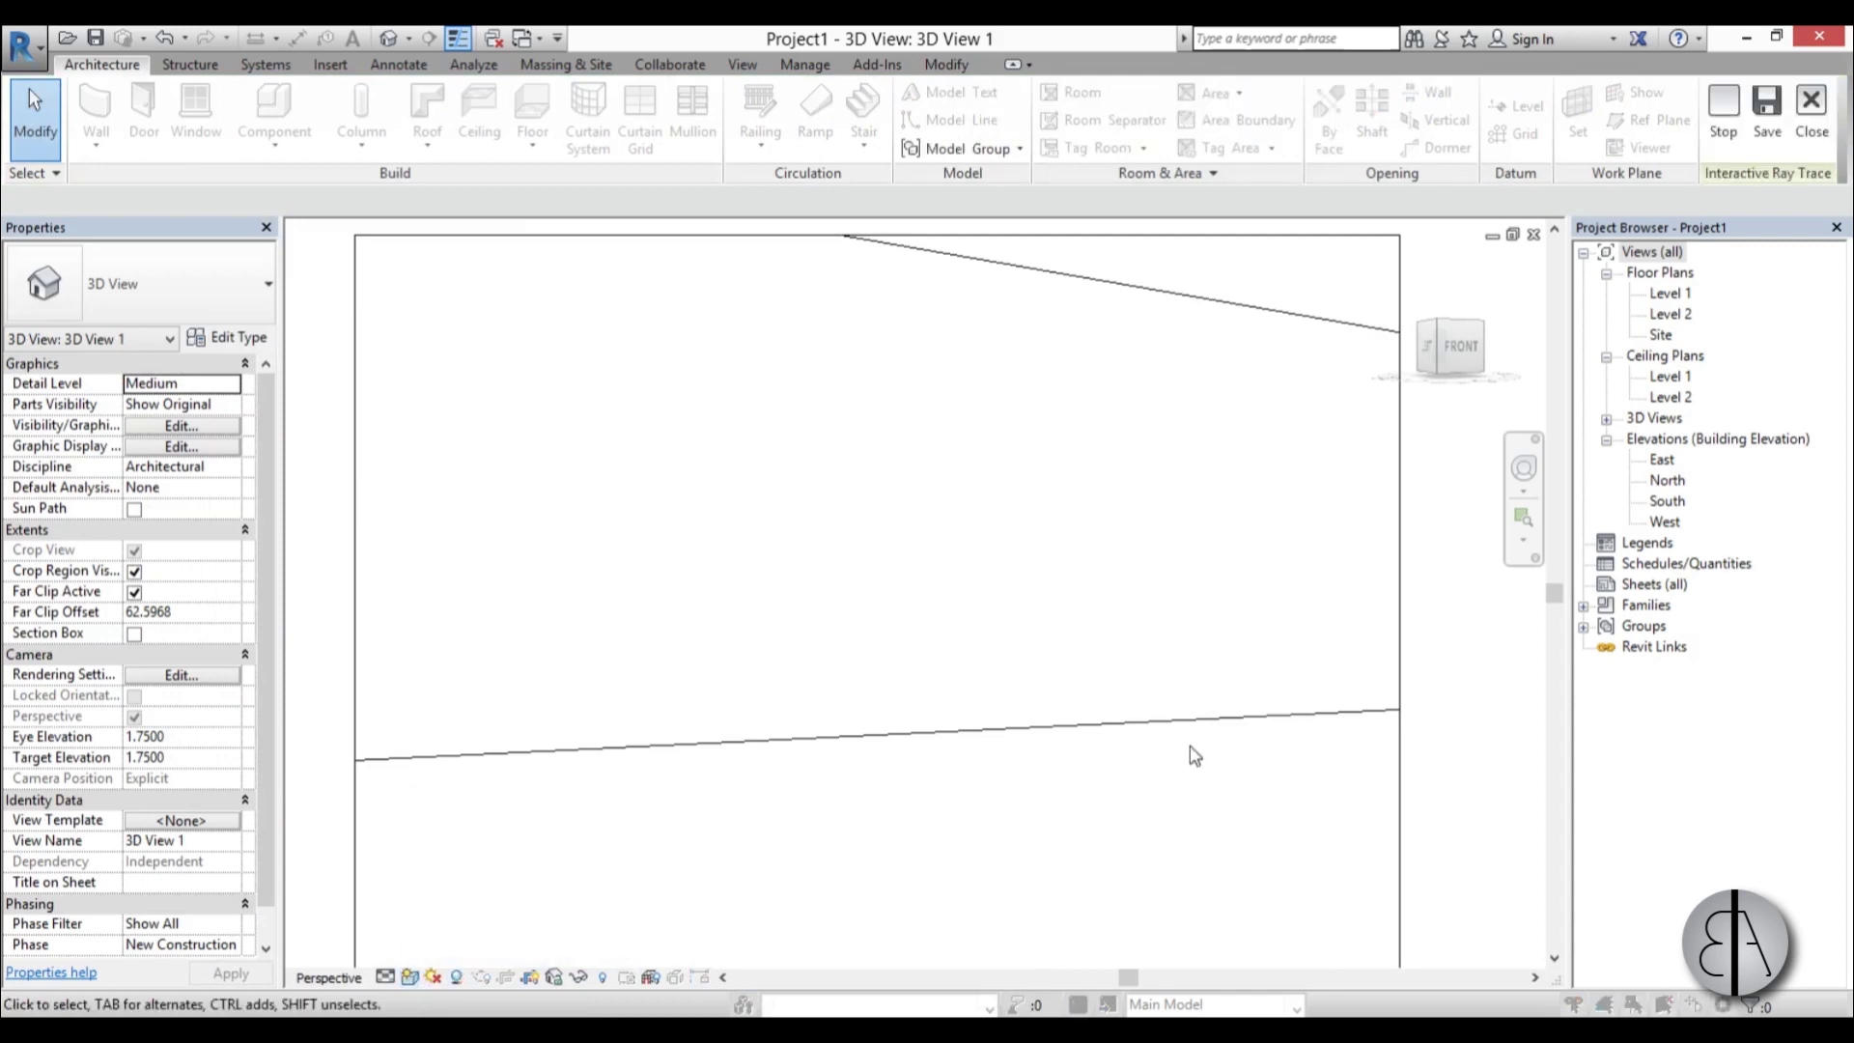